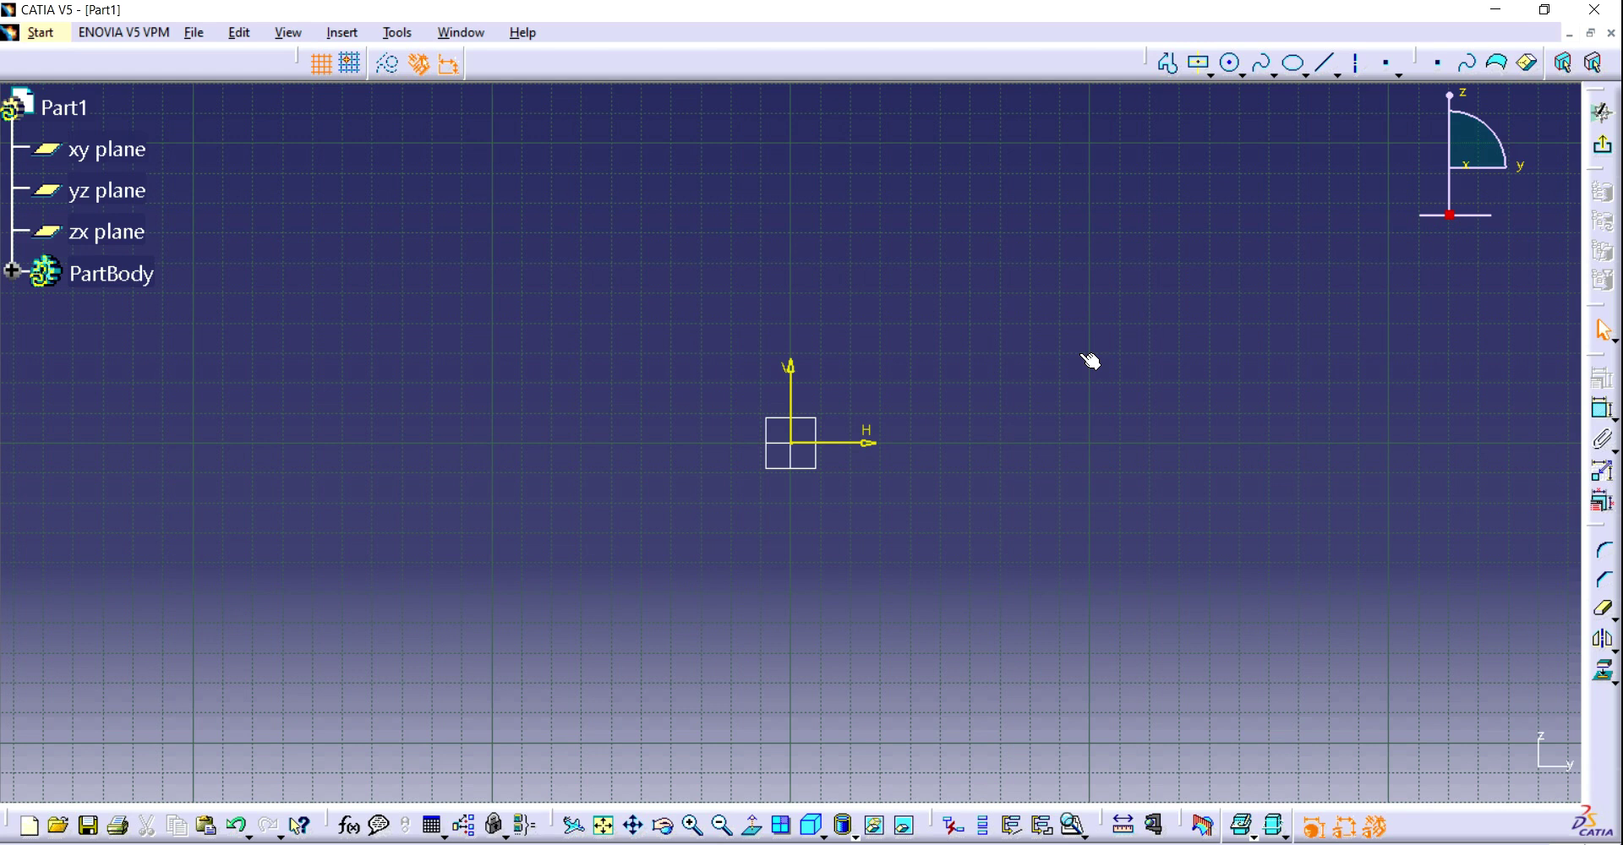
# Sketch a horizontal line about 11.1 cm long above the origin, crossing the vertical axis, with the Profile tool
pyautogui.click(1175, 66)
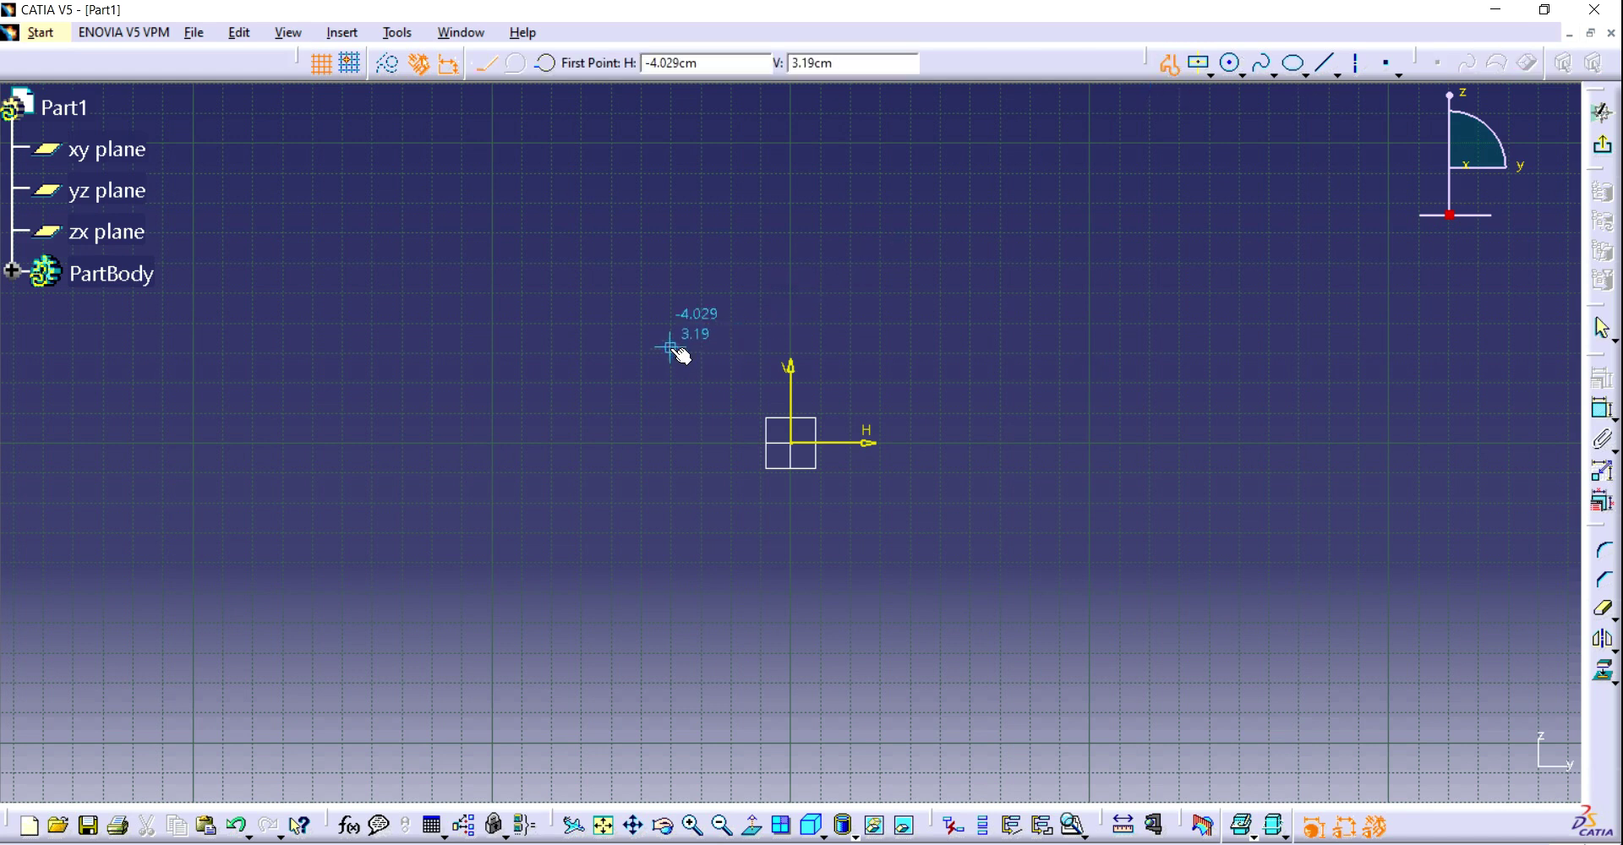
pyautogui.click(641, 352)
pyautogui.click(973, 352)
# Dimension the horizontal line's length and set it to 11.2+2.8 cm
pyautogui.click(1602, 409)
pyautogui.click(923, 262)
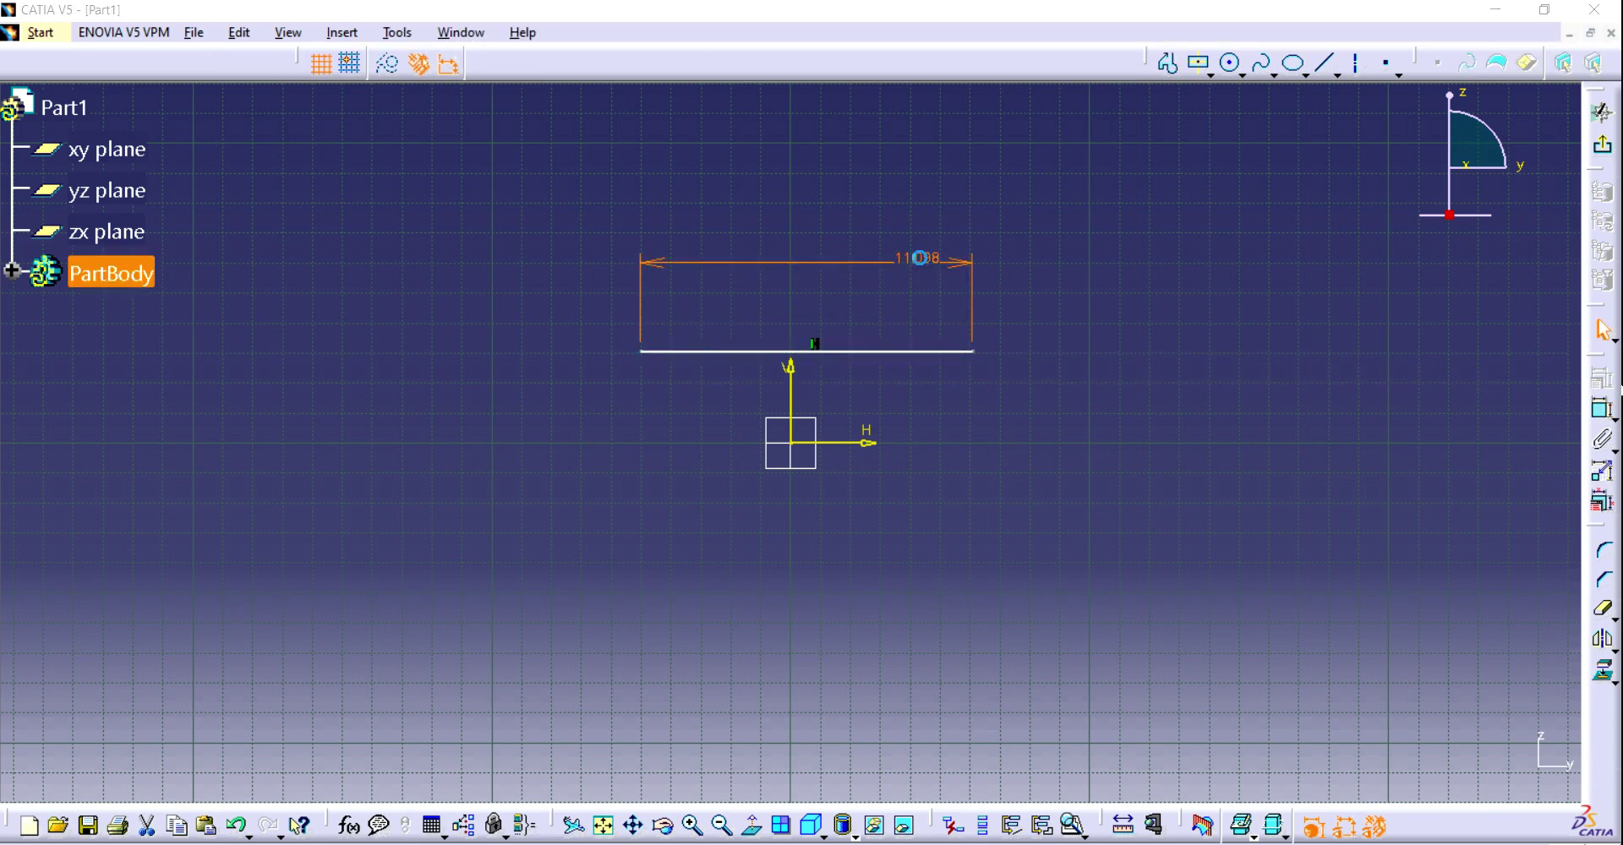
pyautogui.doubleClick(923, 266)
pyautogui.write('11')
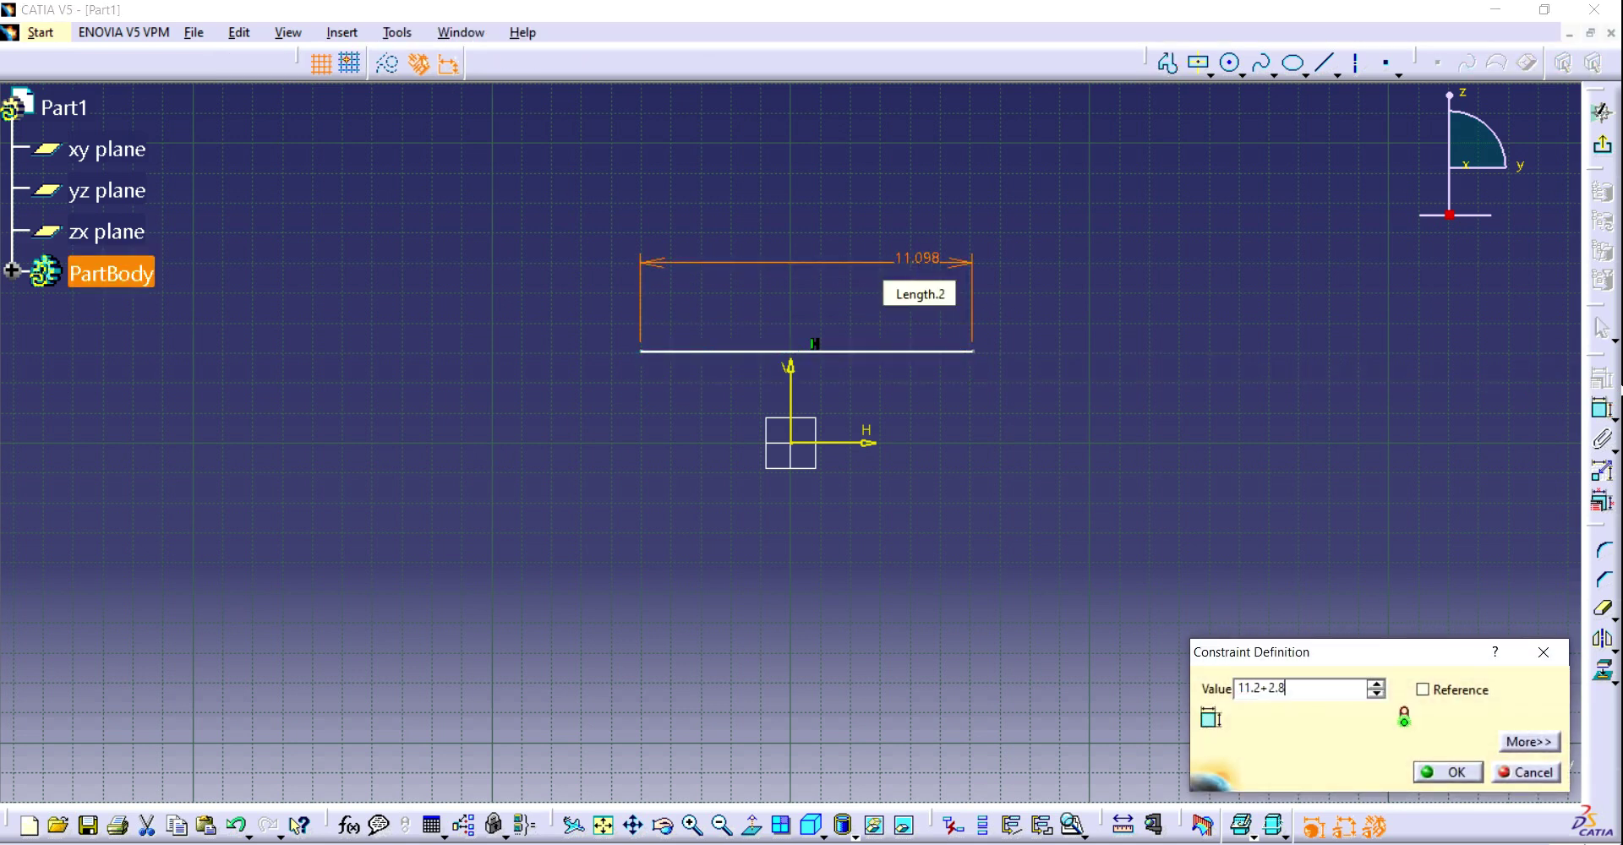
pyautogui.write('.2+2.8')
pyautogui.press('Return')
# Dimension the distance from the line's right endpoint to the vertical axis and set it to 7 cm
pyautogui.click(1062, 353)
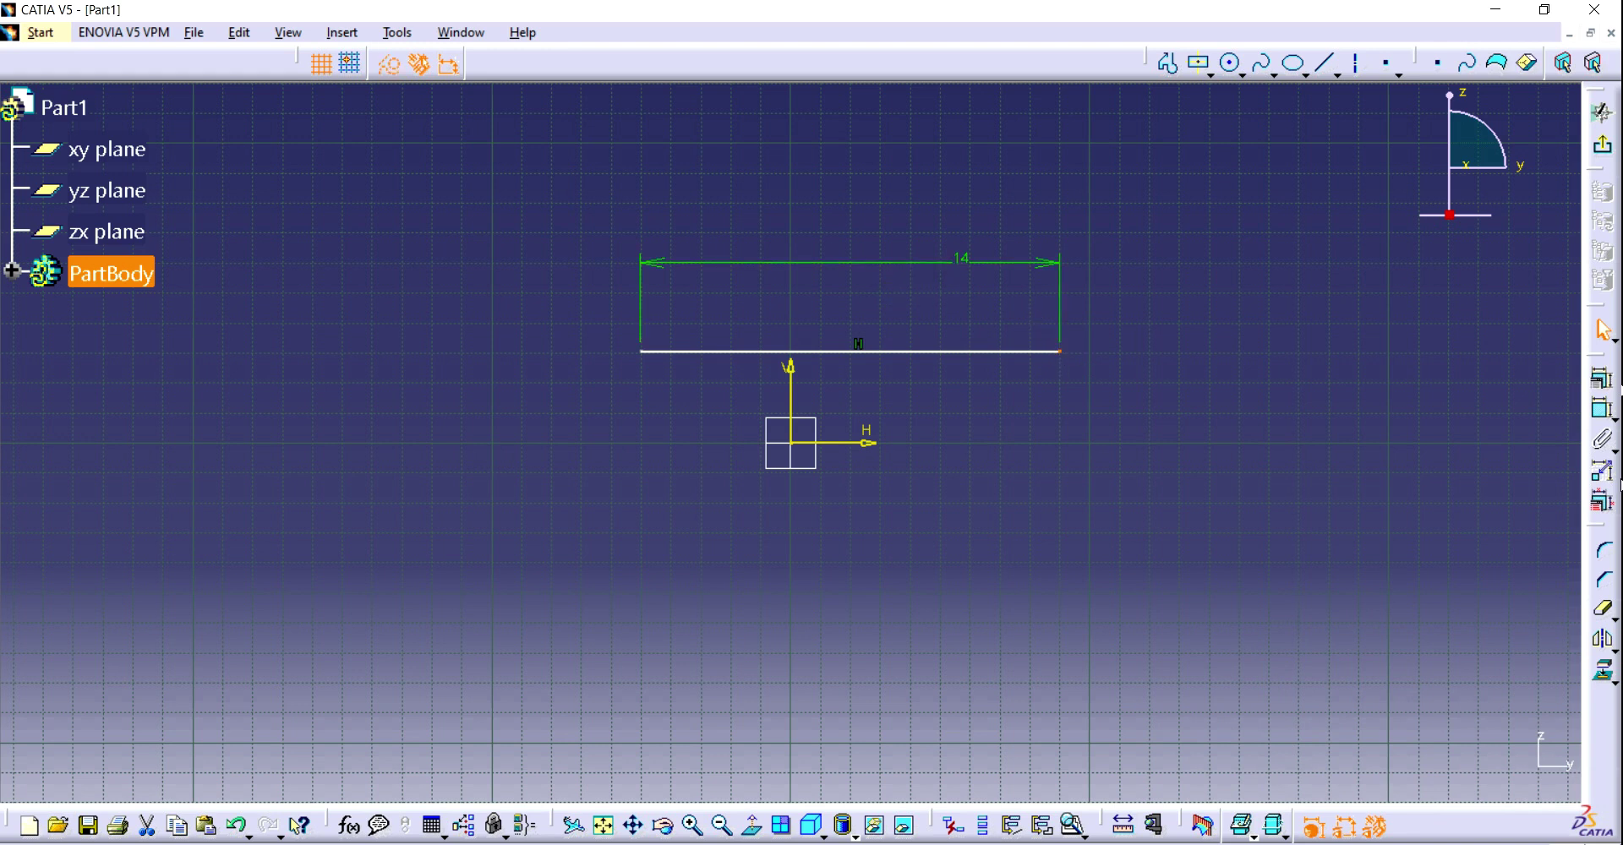
pyautogui.click(1600, 410)
pyautogui.click(789, 381)
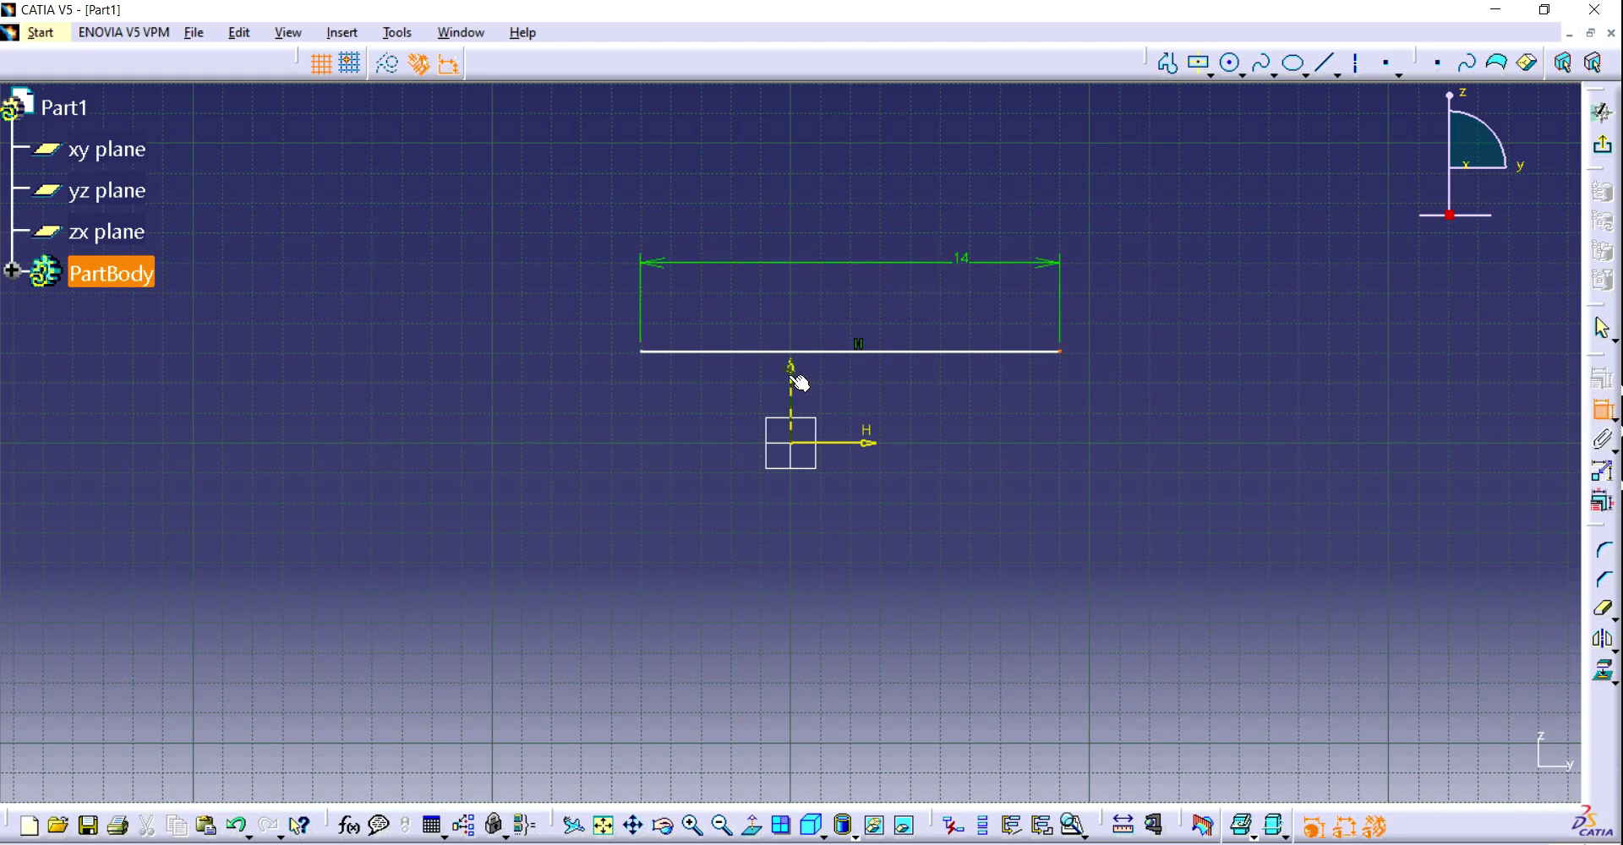
pyautogui.click(803, 221)
pyautogui.doubleClick(803, 196)
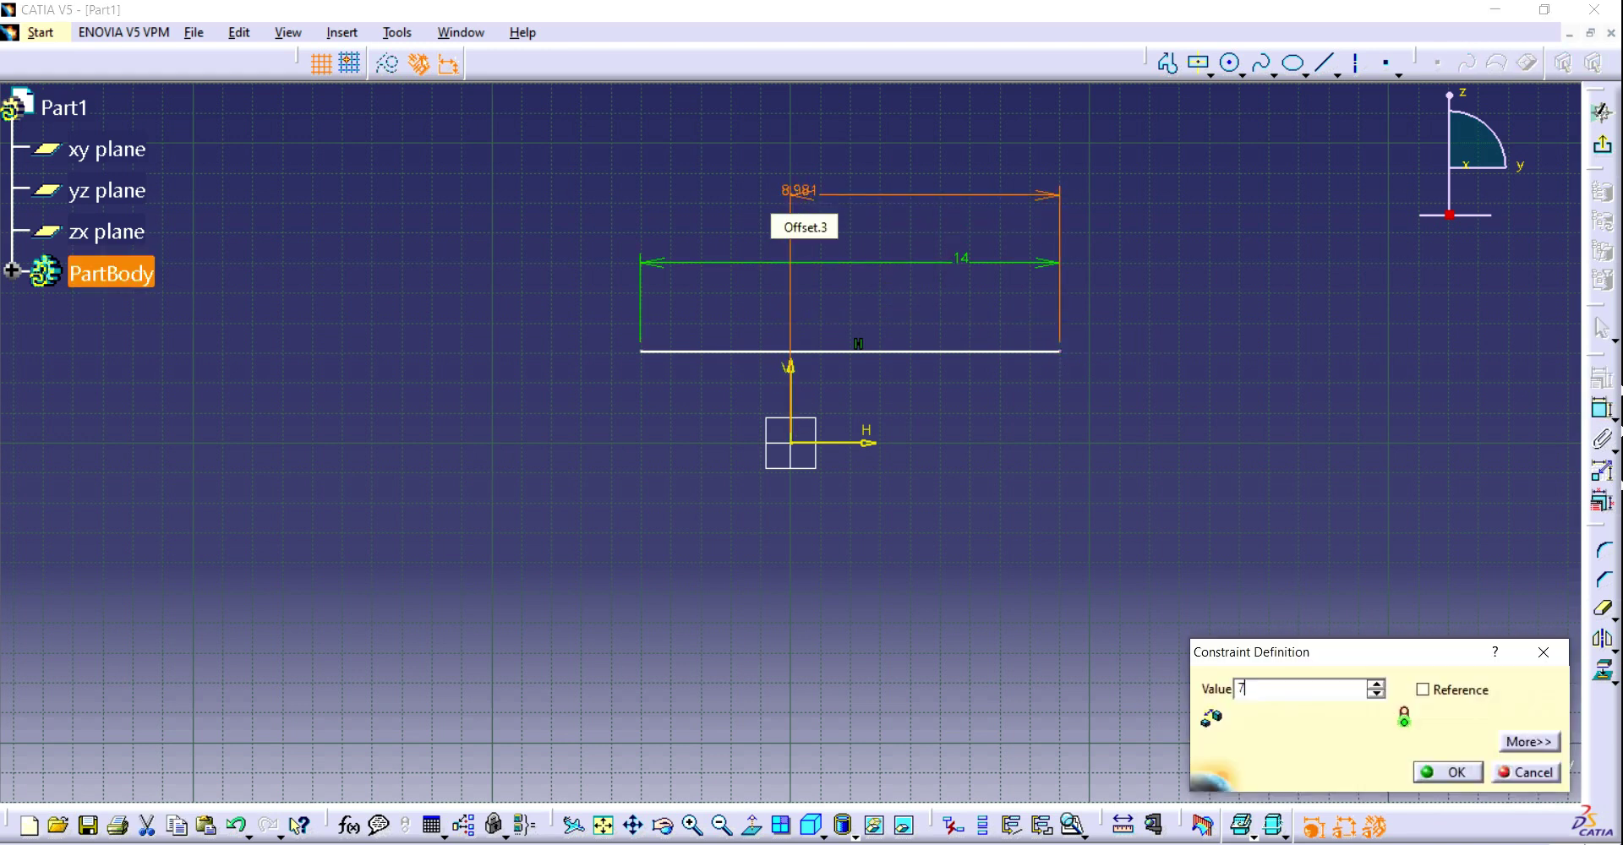
pyautogui.write('7')
pyautogui.press('Return')
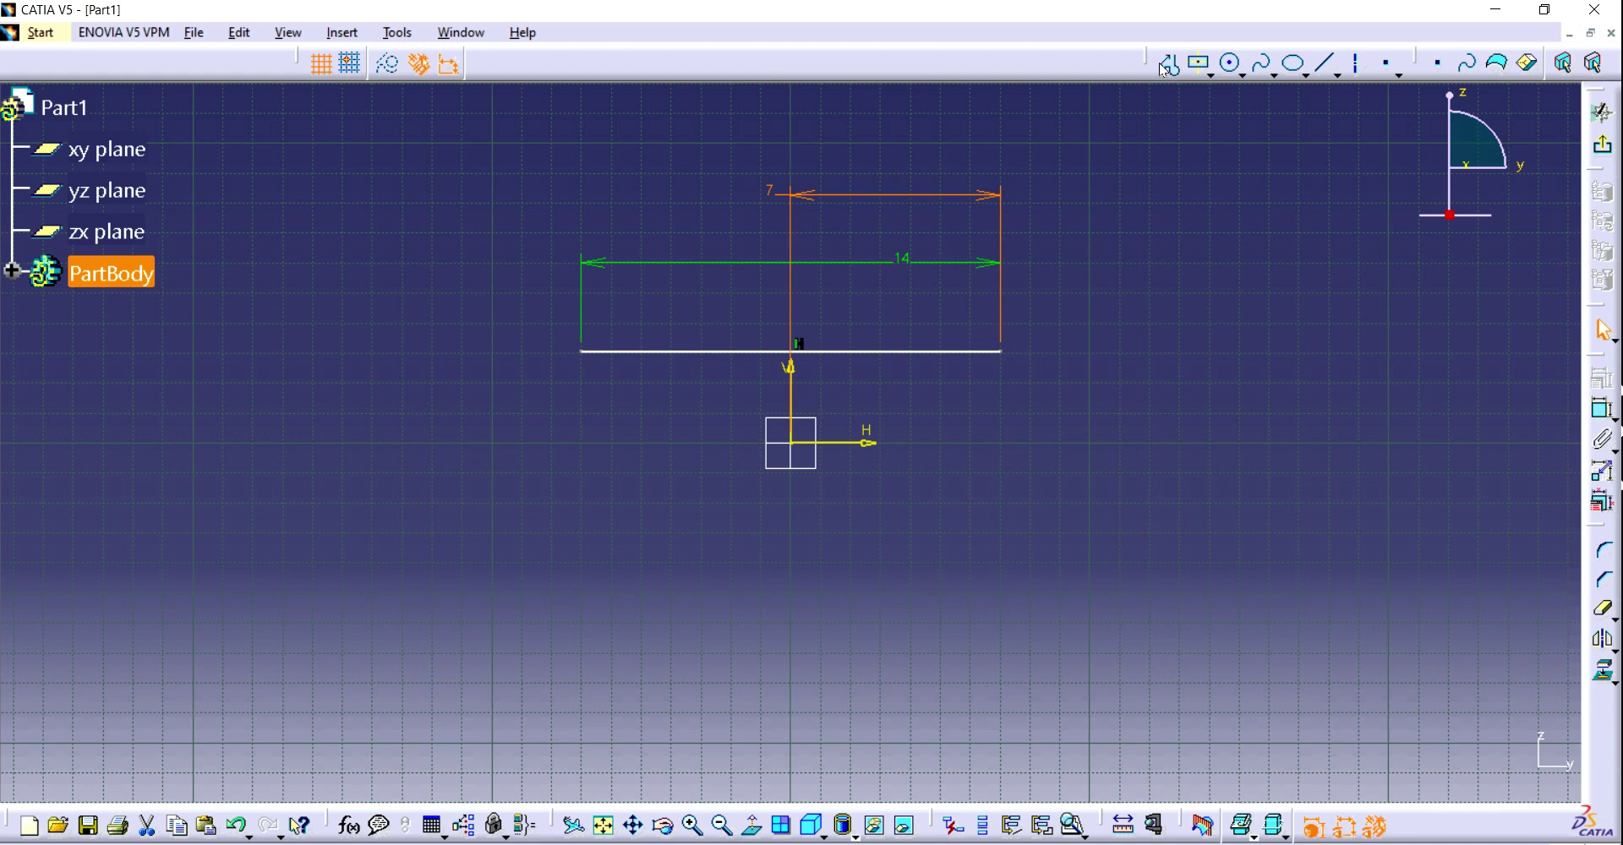
# Sketch a vertical line about 1.7 cm long downward from the right end of the horizontal line
pyautogui.click(1167, 65)
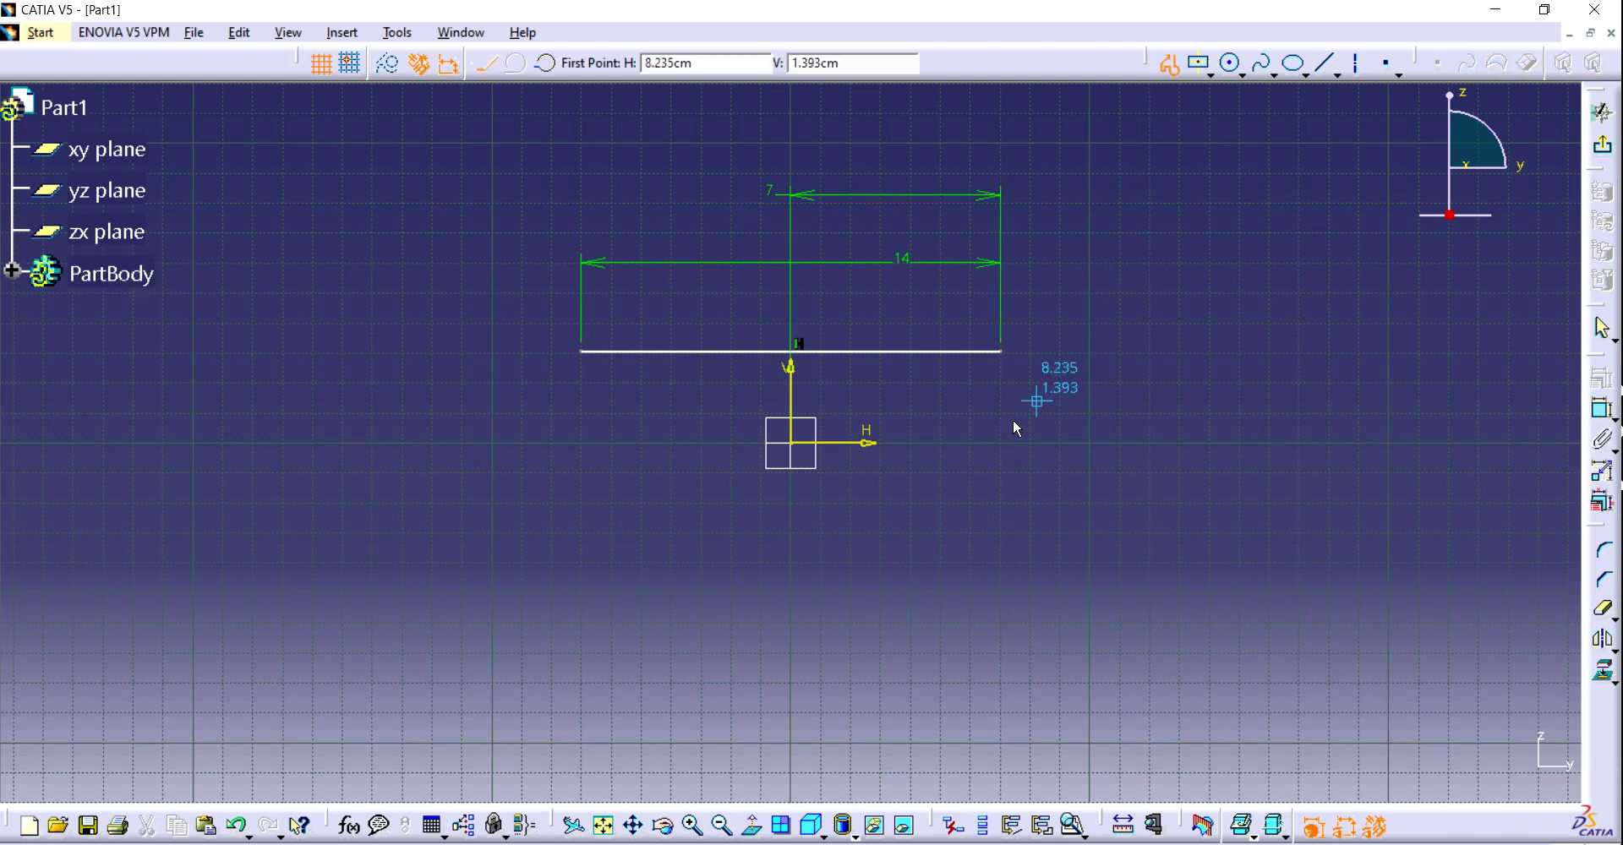
pyautogui.click(1001, 353)
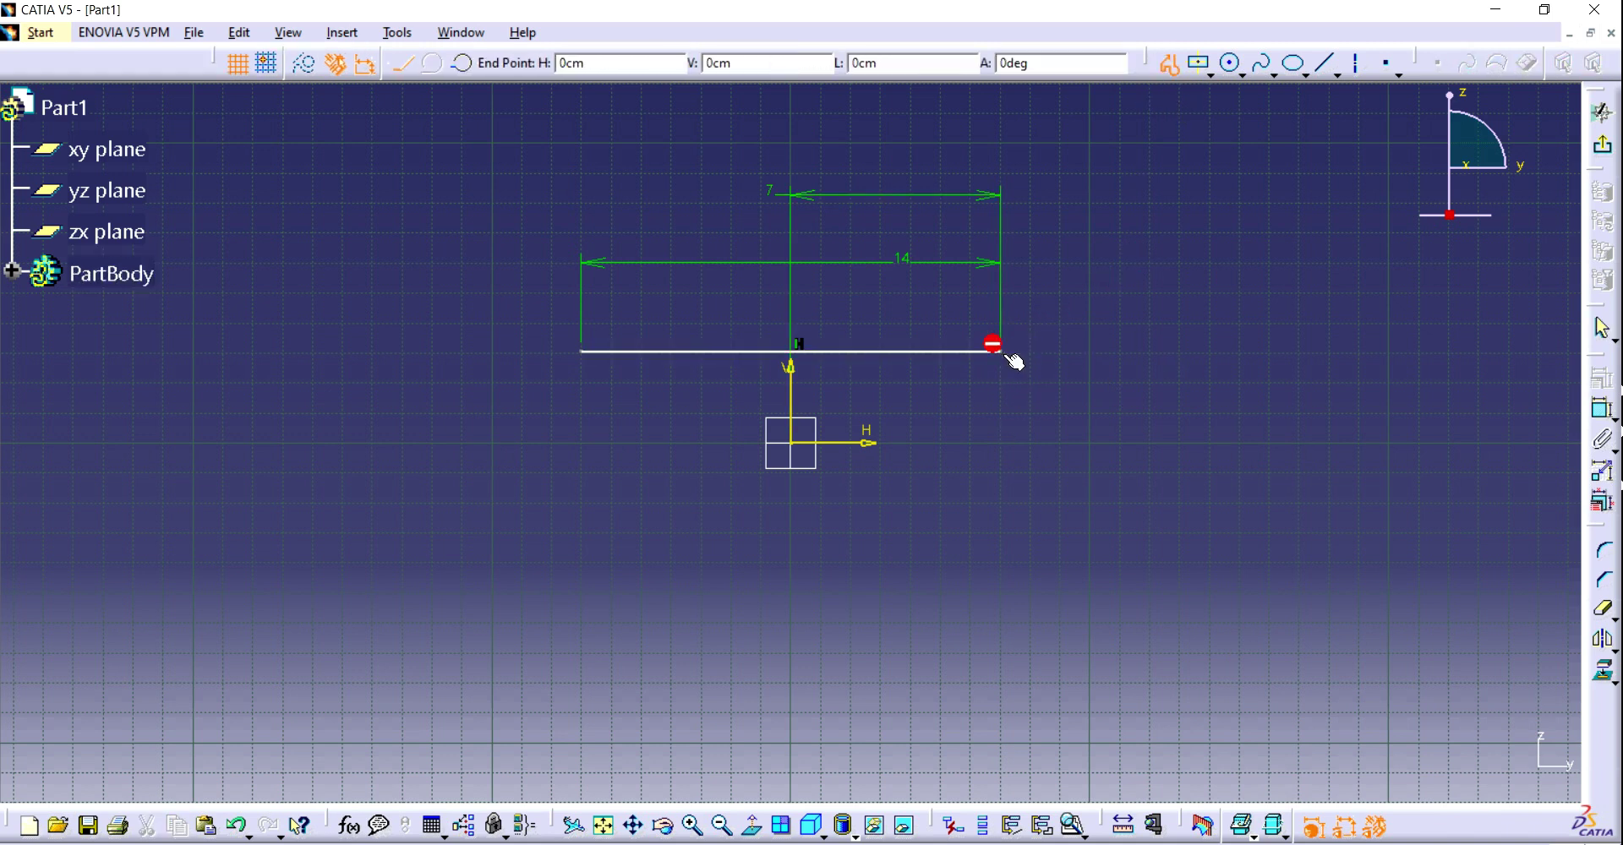
pyautogui.click(1000, 403)
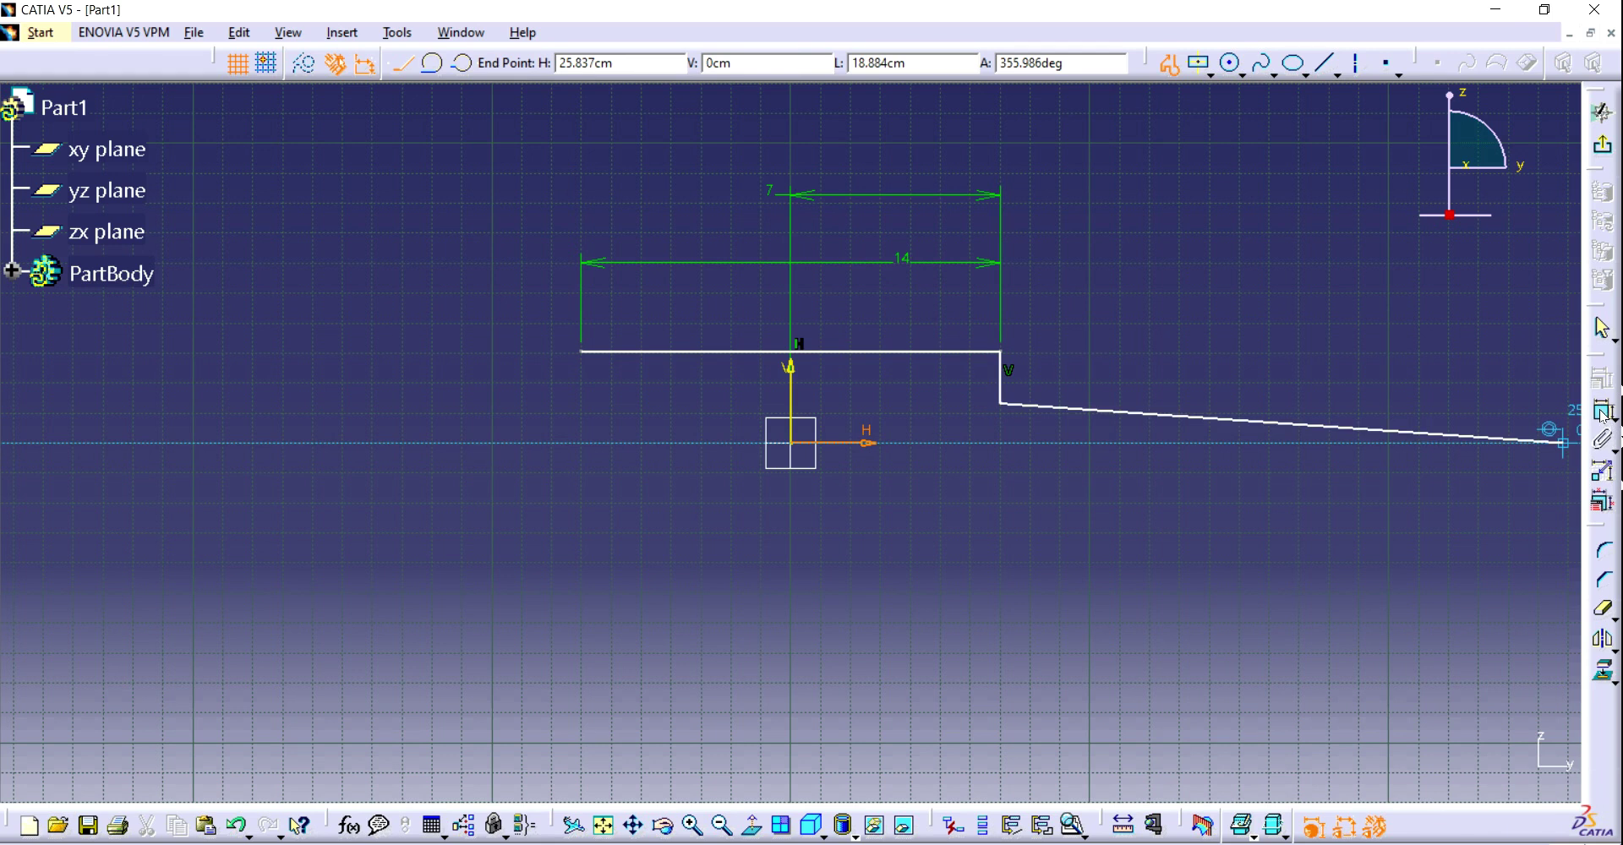
# Dimension the right vertical line's length and set it to 2.5 cm
pyautogui.click(1602, 410)
pyautogui.click(1001, 381)
pyautogui.click(1212, 374)
pyautogui.doubleClick(1214, 377)
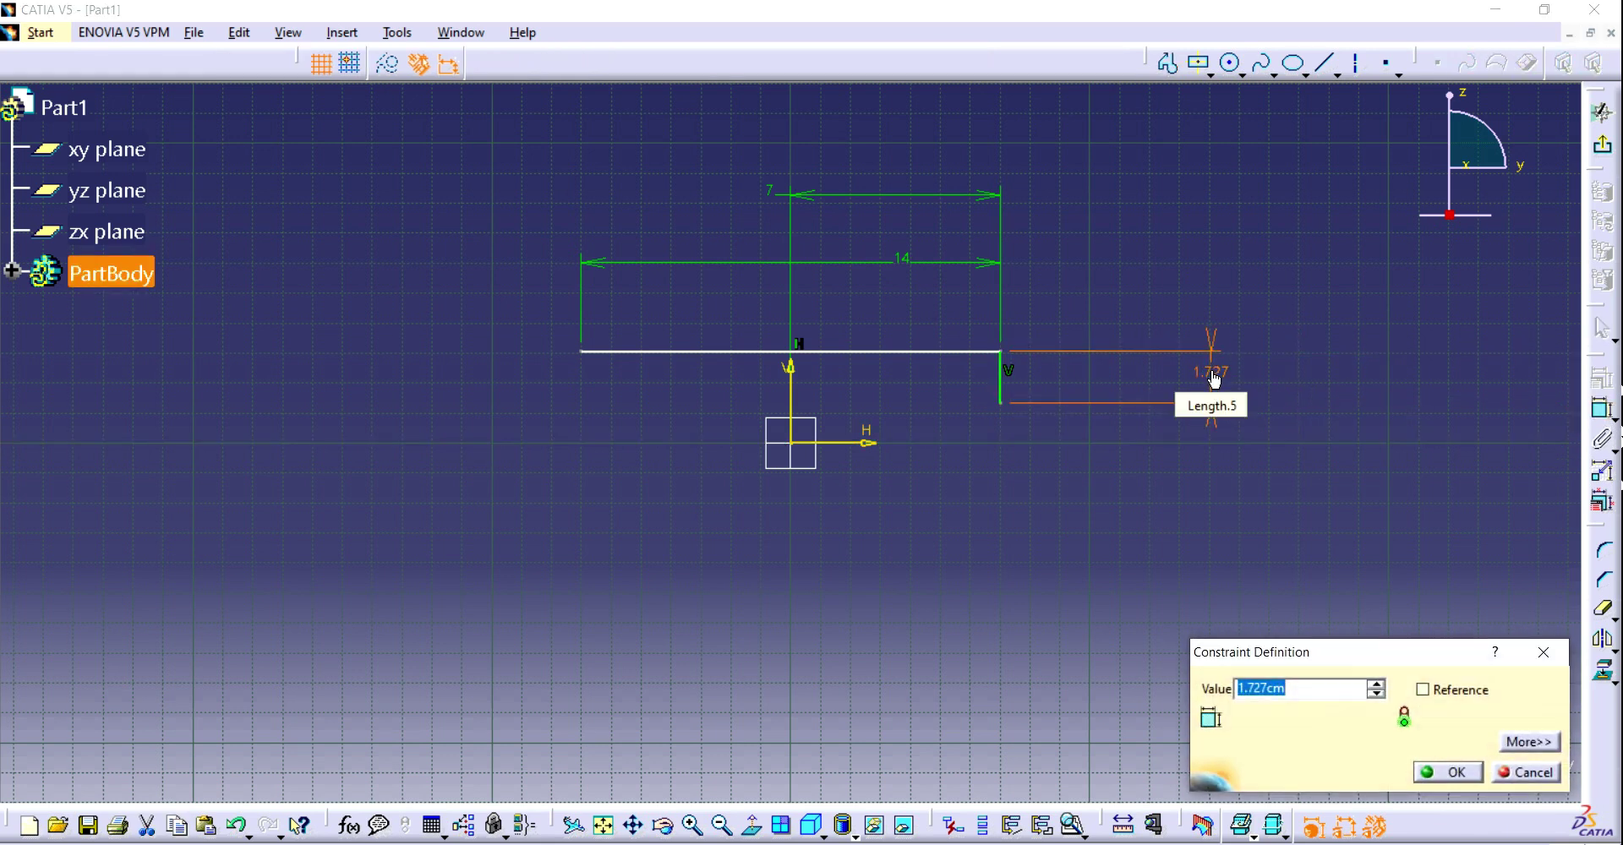
pyautogui.write('2.5')
pyautogui.press('Return')
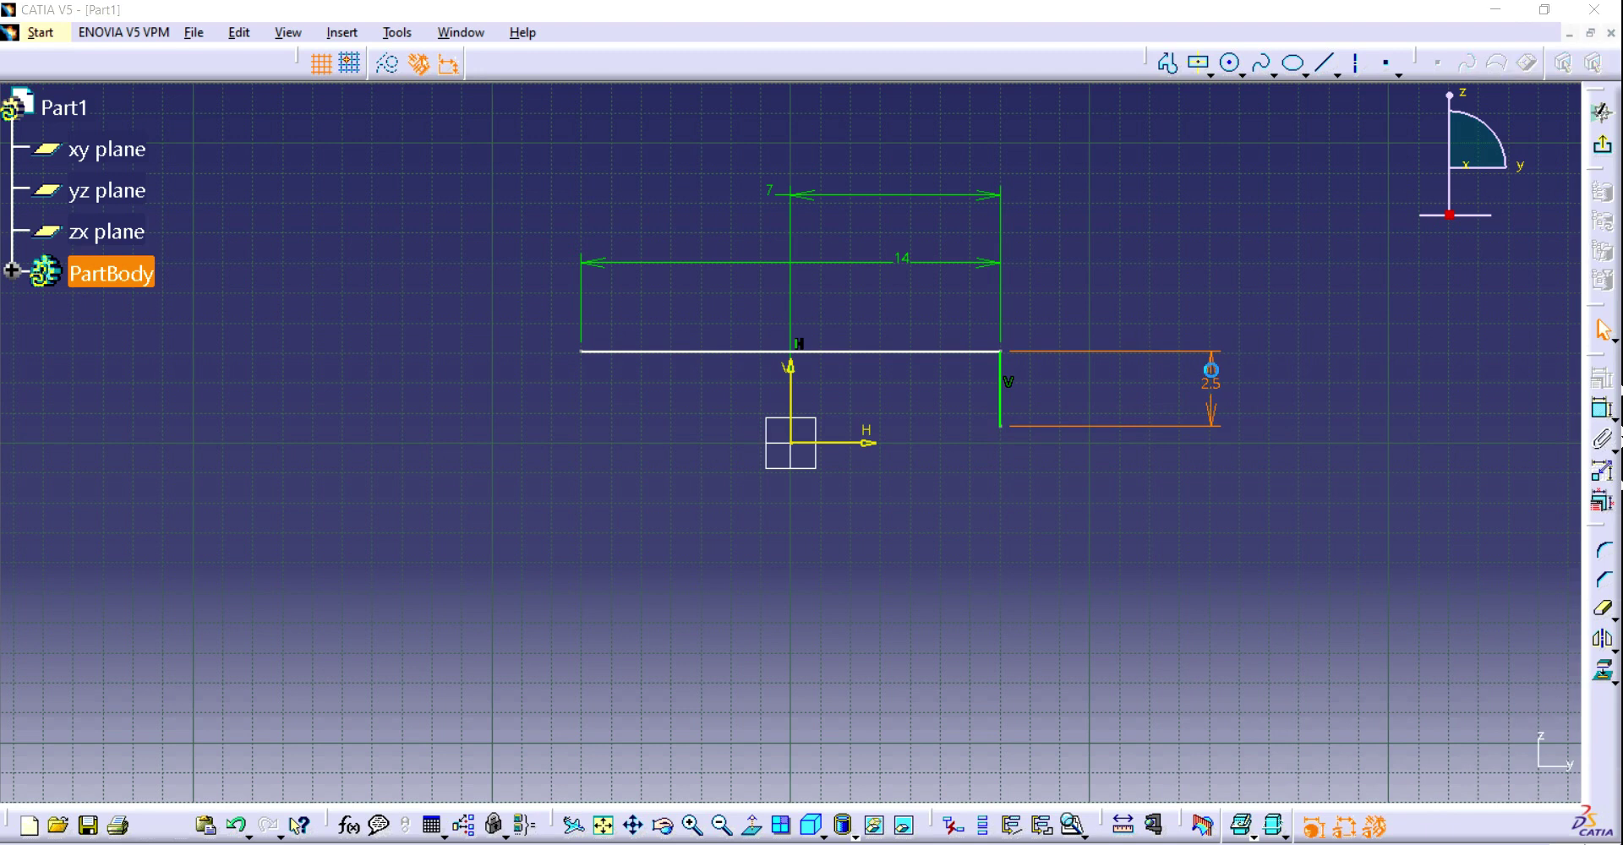
# Change the right vertical line's length to 2.8 cm
pyautogui.doubleClick(1214, 377)
pyautogui.write('2.8')
pyautogui.press('Return')
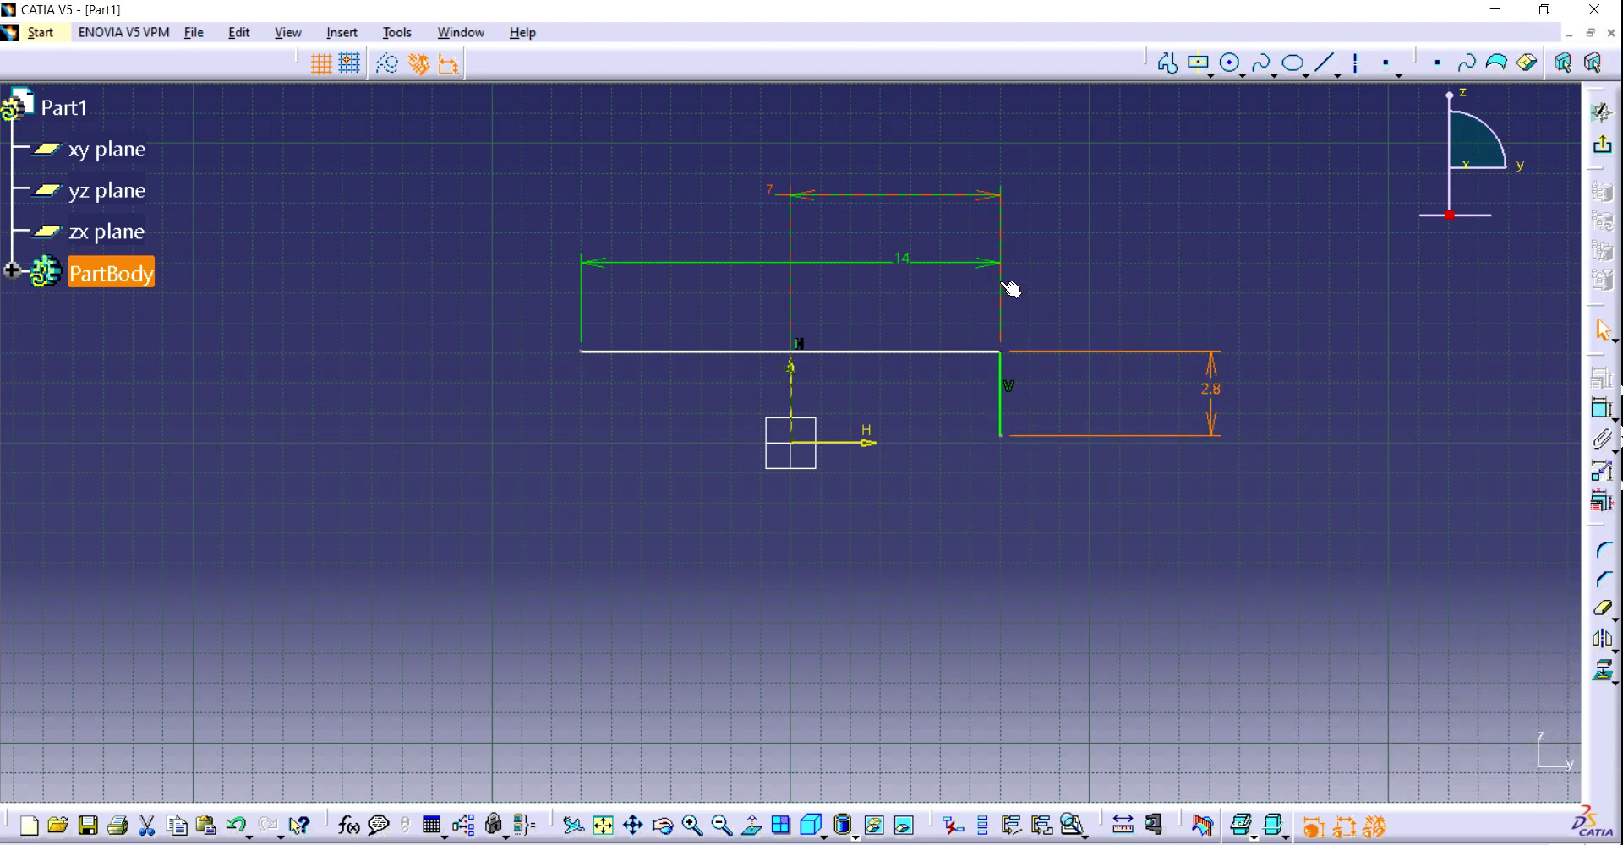
# Sketch a circle about 1.26 cm in diameter just inside the right vertical line, below the horizontal line
pyautogui.click(1231, 64)
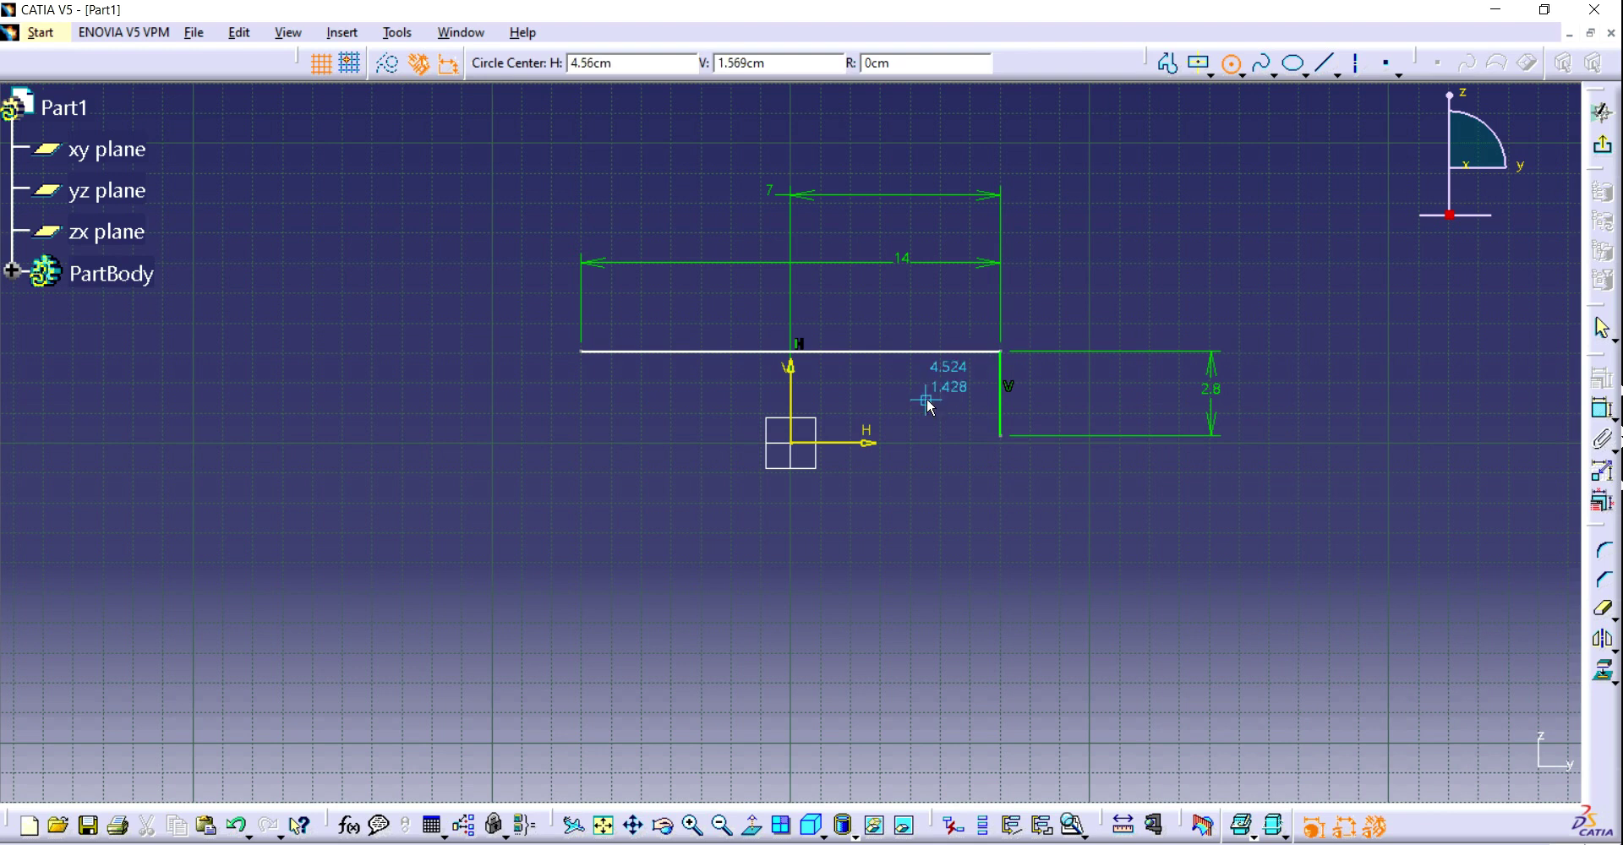
pyautogui.click(942, 402)
pyautogui.click(956, 389)
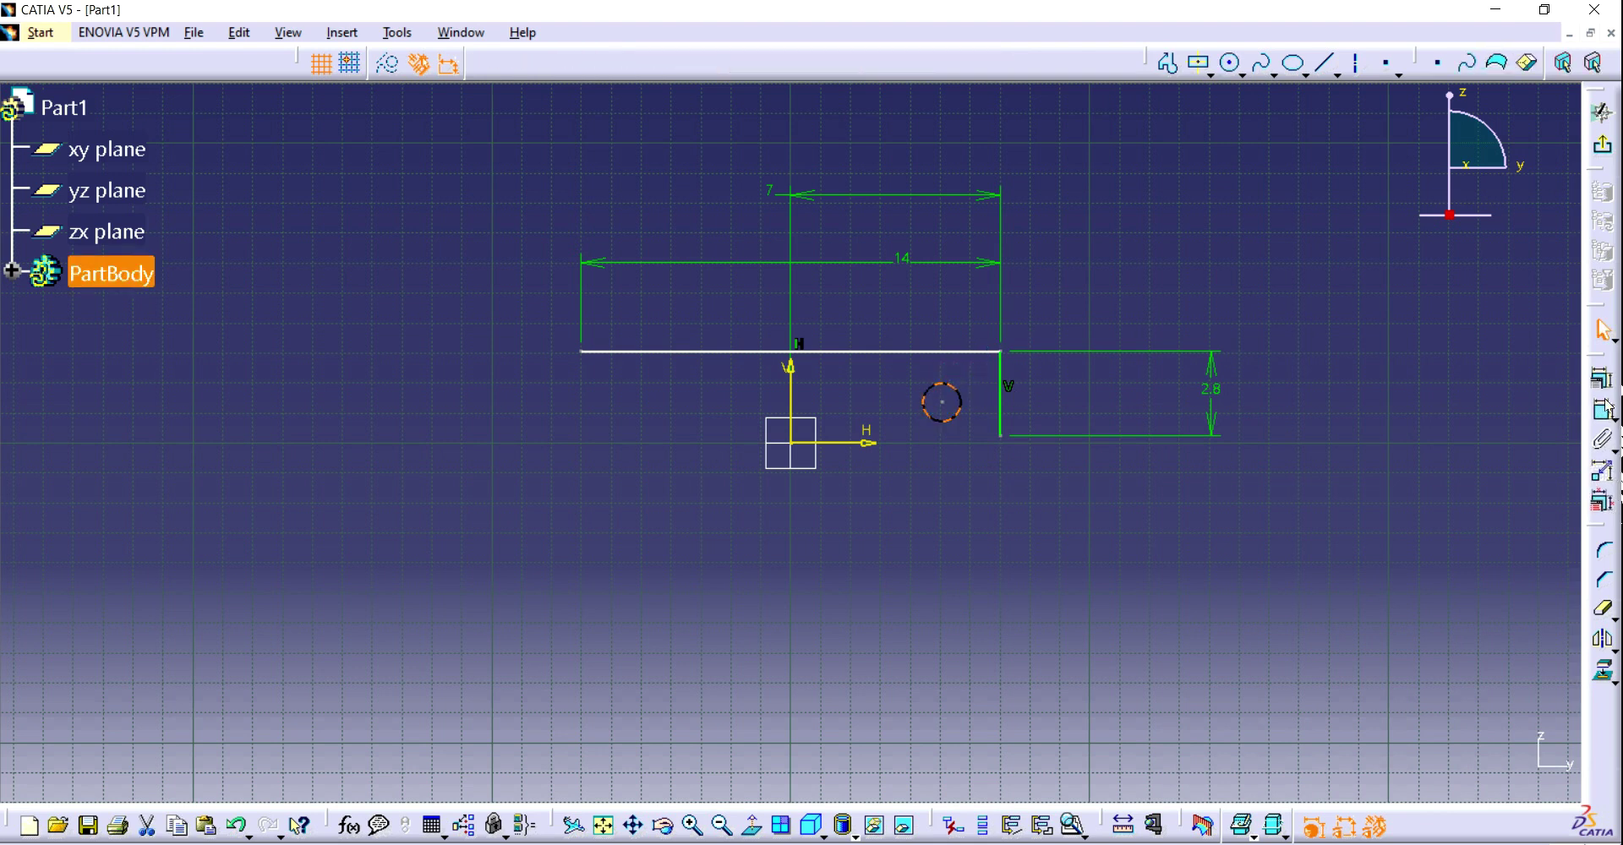
# Dimension the circle's diameter and set it to 0.7 cm
pyautogui.click(1602, 470)
pyautogui.click(1193, 313)
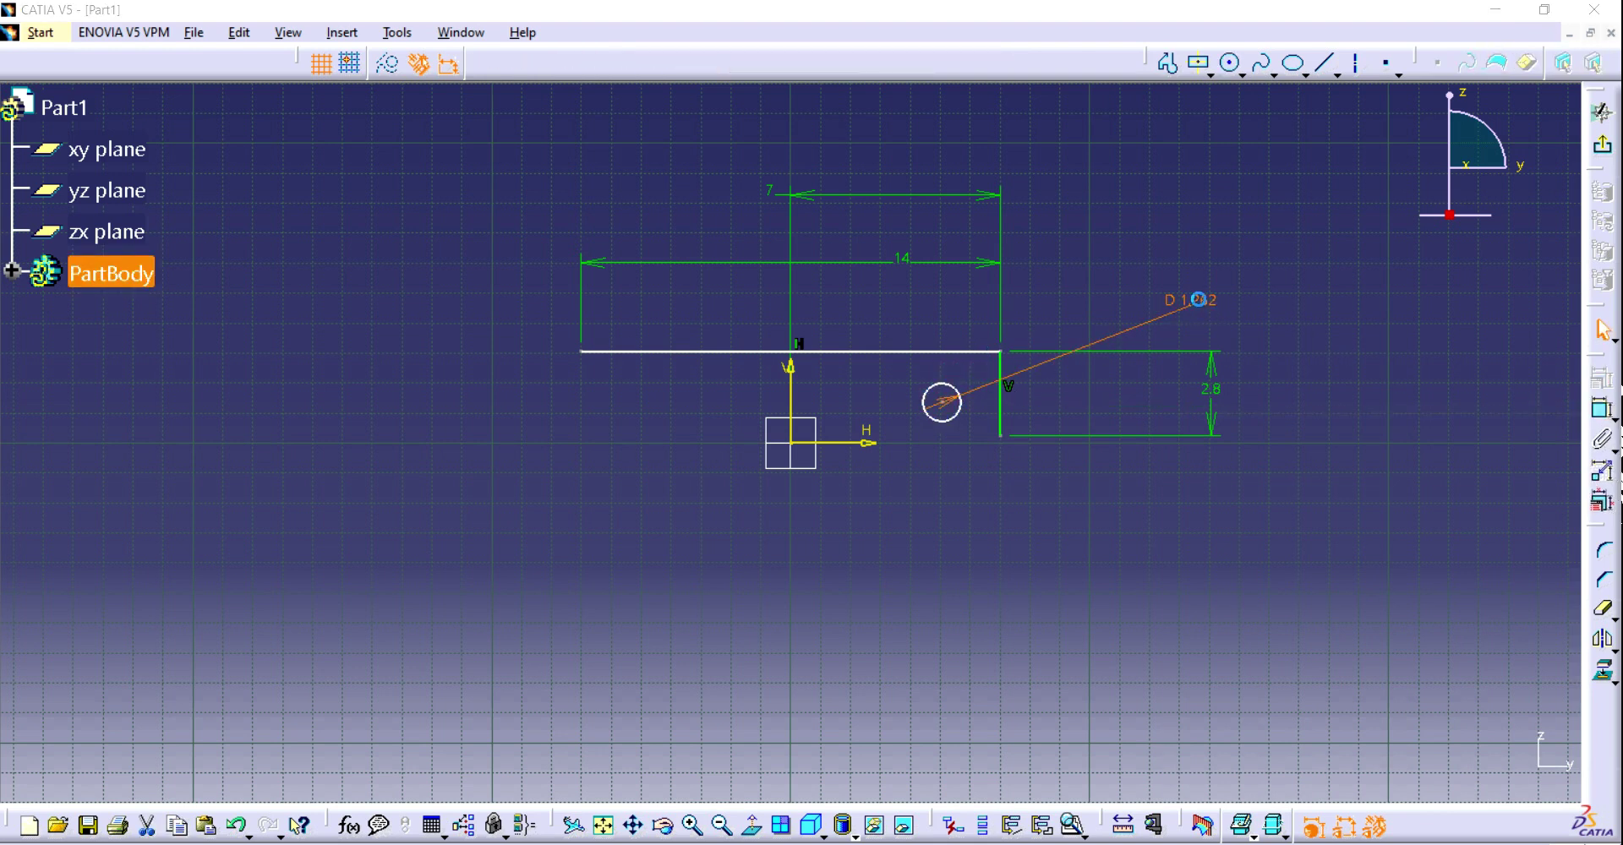
pyautogui.doubleClick(1200, 306)
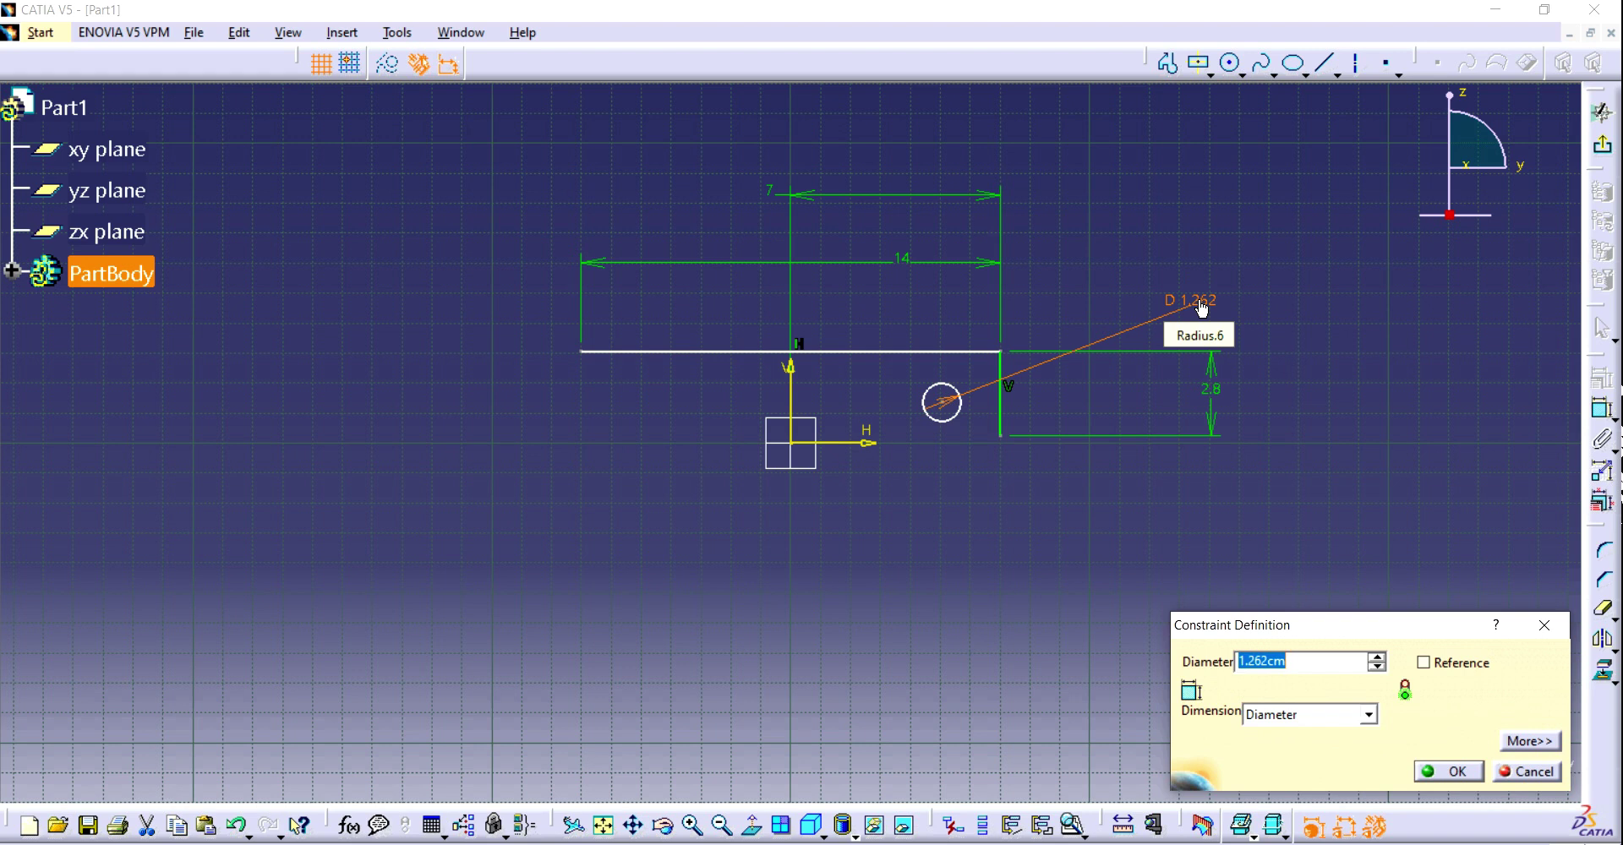
pyautogui.write('0.7')
pyautogui.press('Return')
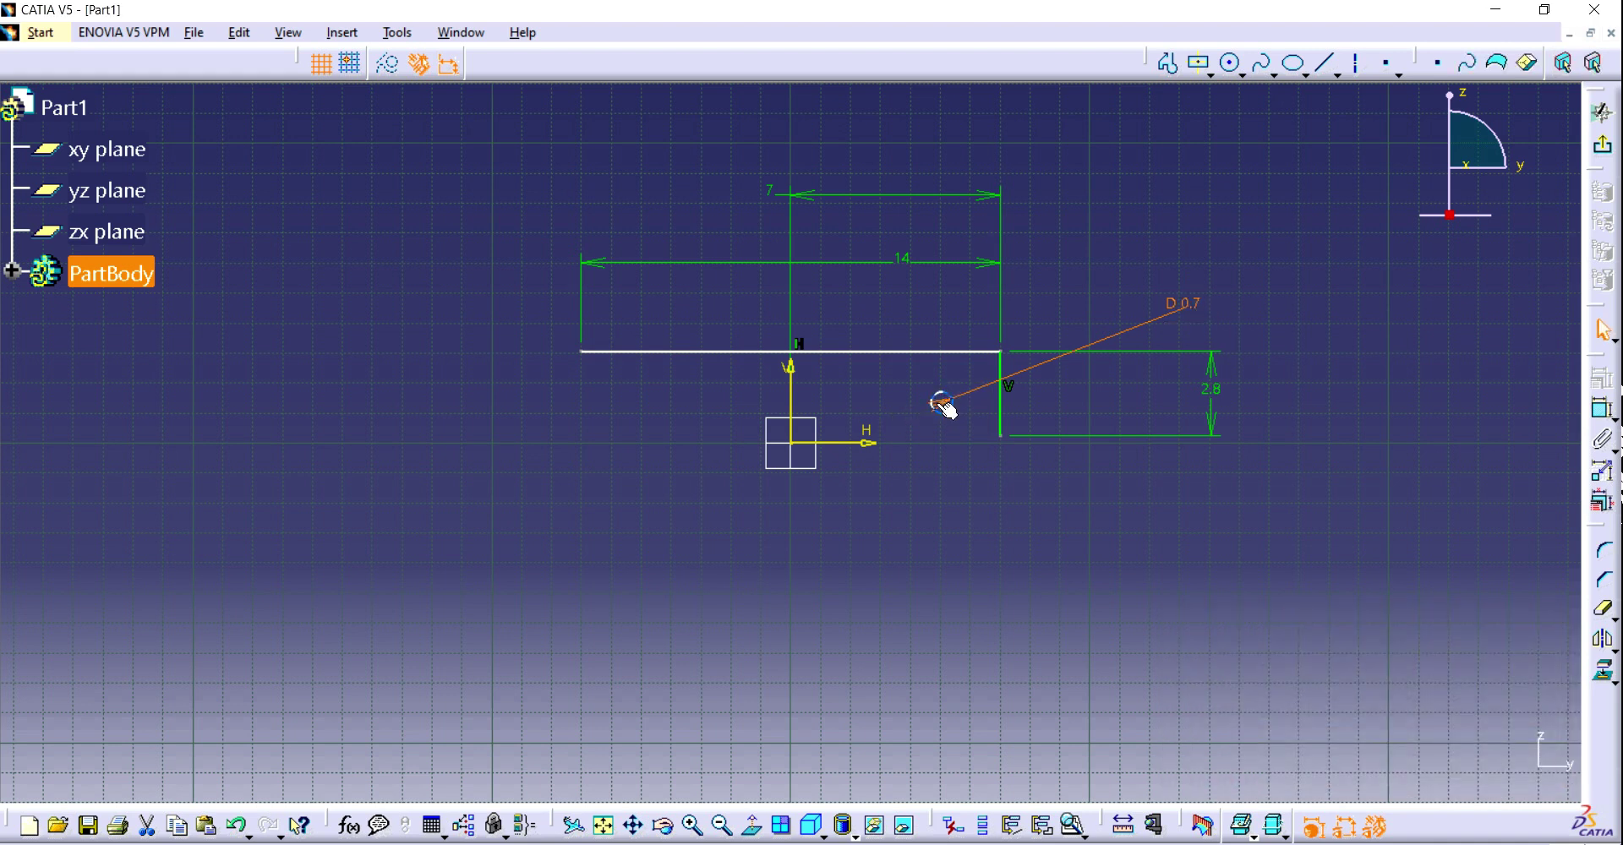
# Dimension the distance from the circle's centre to the right vertical line and set it to 1.4 cm
pyautogui.click(1602, 410)
pyautogui.click(996, 387)
pyautogui.doubleClick(1064, 229)
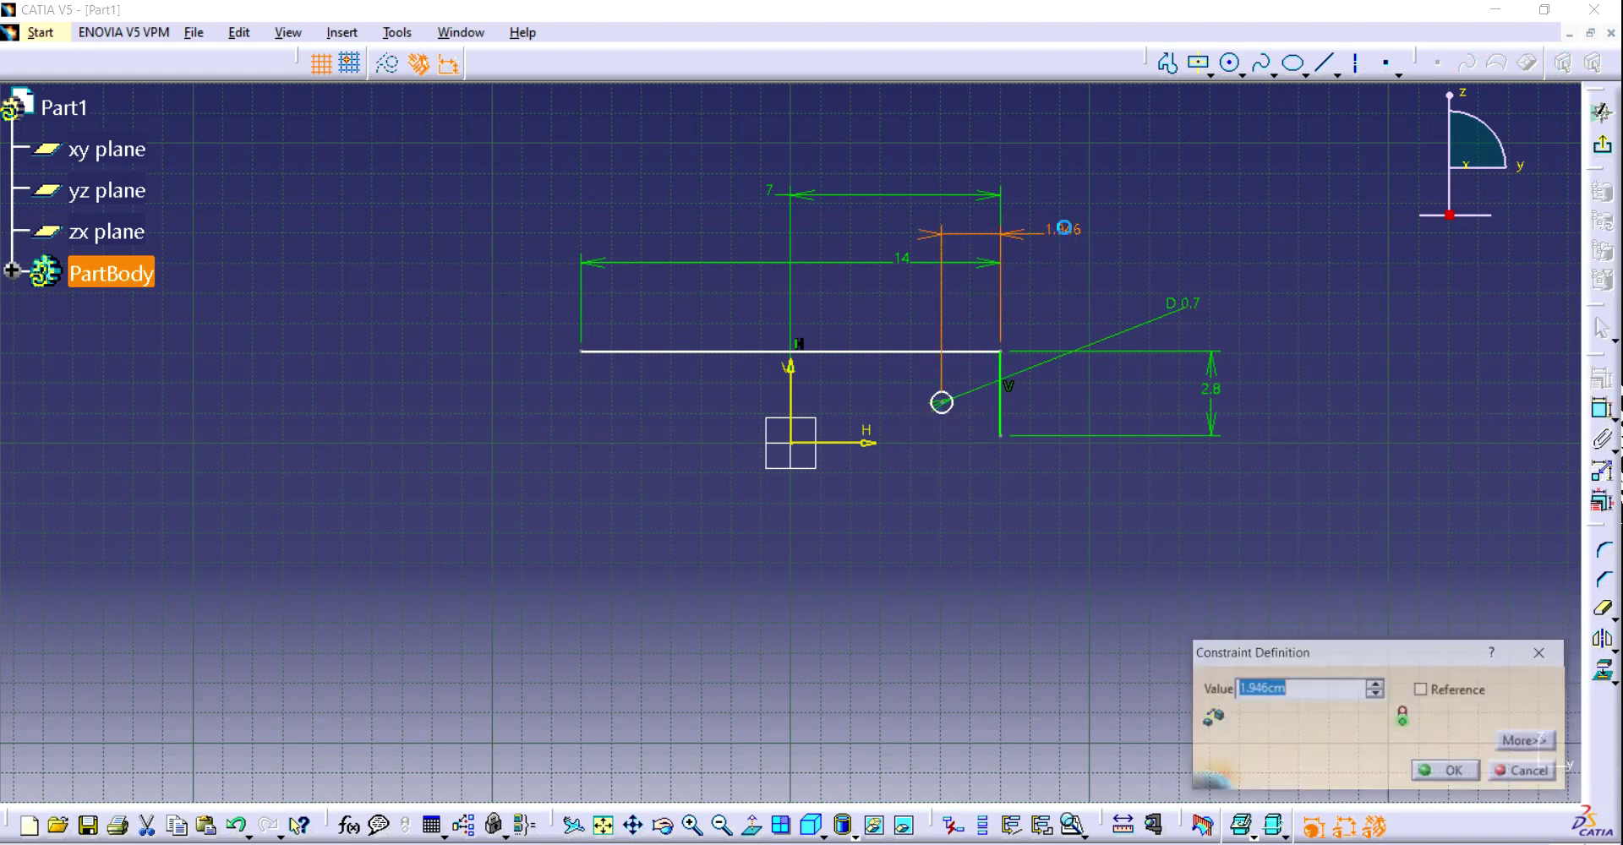
pyautogui.write('1.4')
pyautogui.press('Return')
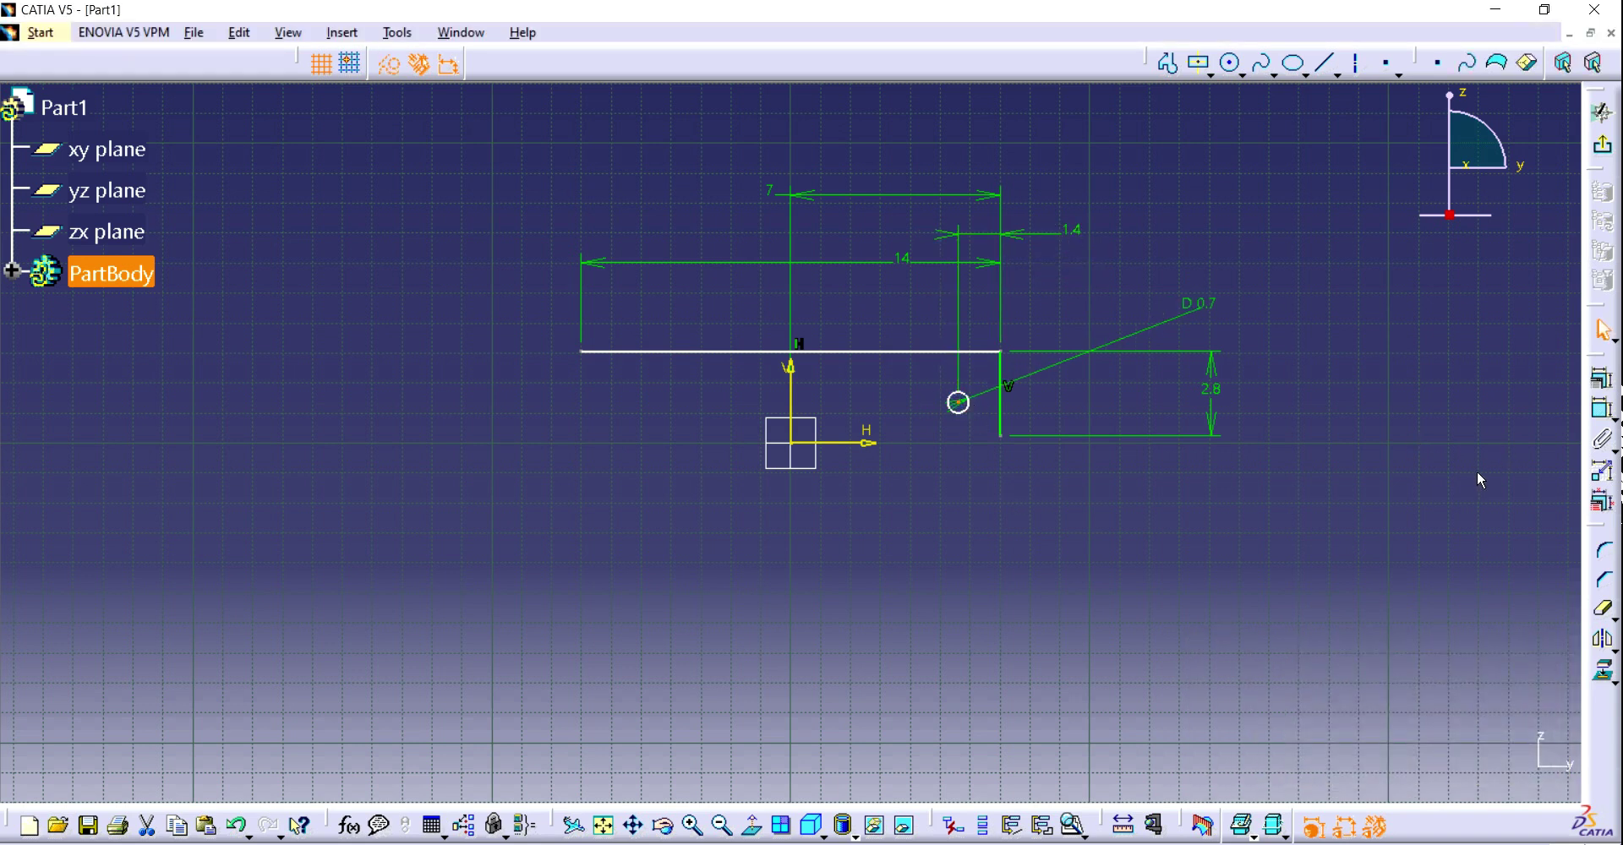
# Dimension the distance from the circle to the top horizontal line and set it to 1.4 cm
pyautogui.click(1602, 408)
pyautogui.click(968, 404)
pyautogui.click(985, 352)
pyautogui.click(1344, 353)
pyautogui.doubleClick(1336, 347)
pyautogui.write('1.4cm')
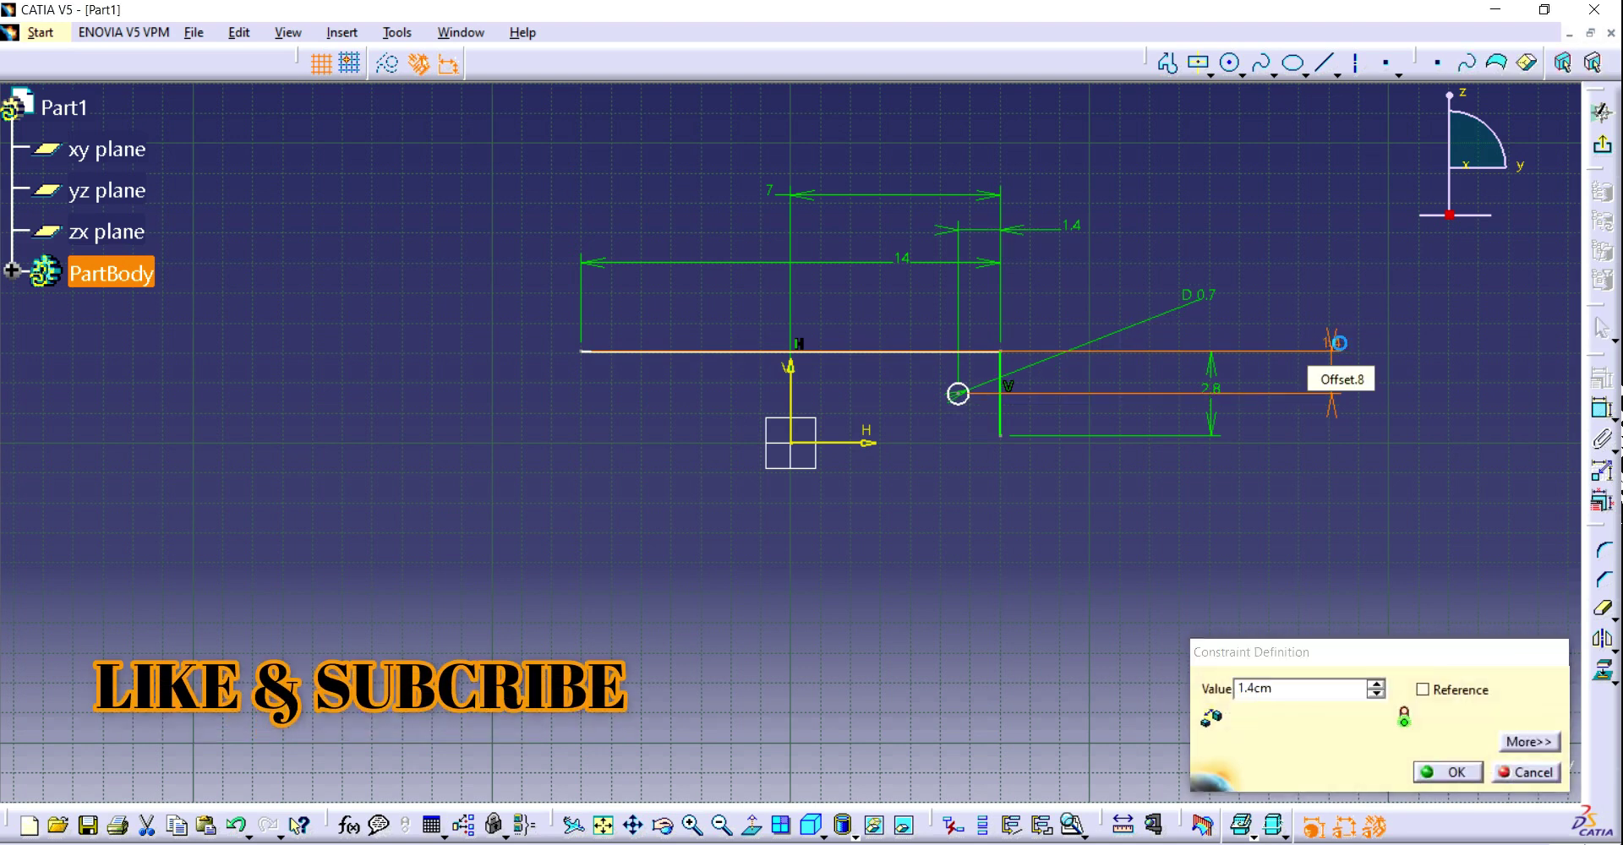
pyautogui.press('Return')
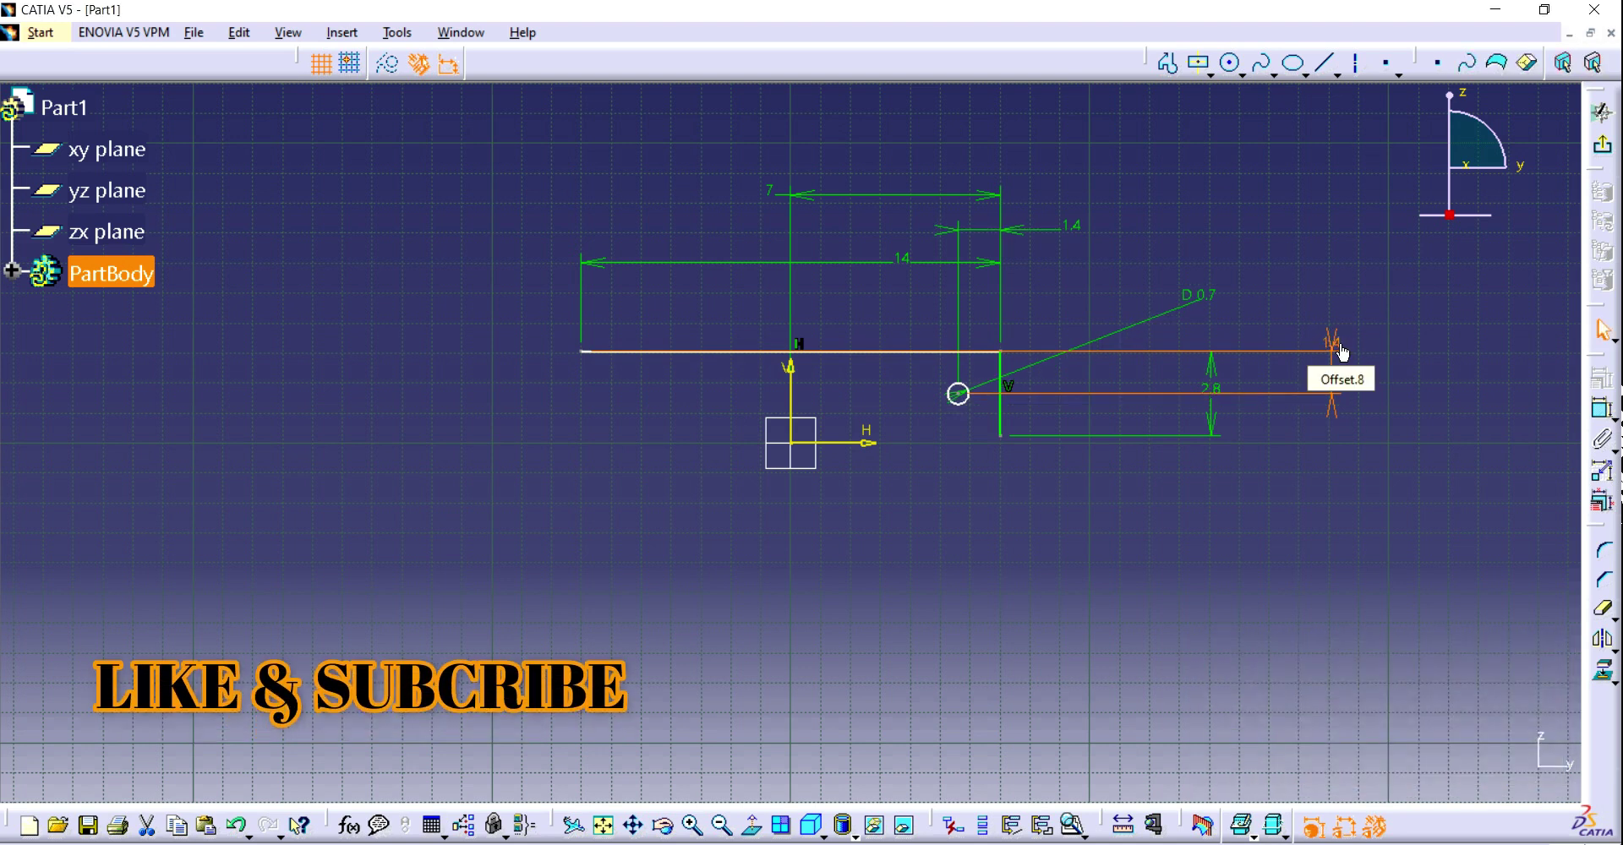
# Mirror the circle about the vertical axis
pyautogui.click(958, 394)
pyautogui.click(1602, 638)
pyautogui.click(792, 397)
# Mirror the right vertical line about the vertical axis
pyautogui.click(1003, 414)
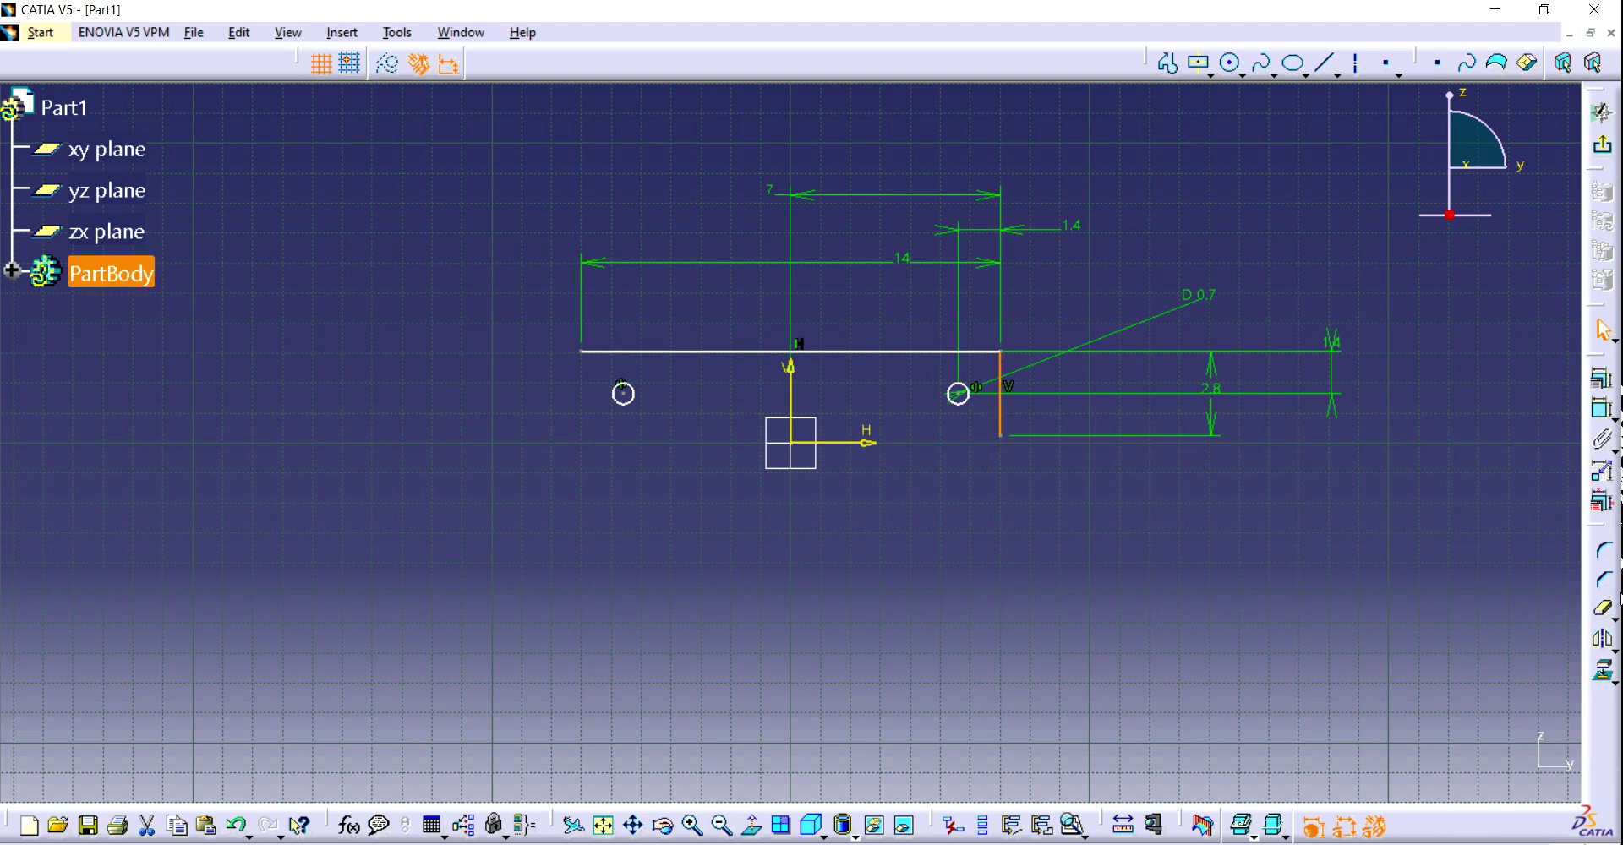
pyautogui.click(1606, 640)
pyautogui.click(793, 381)
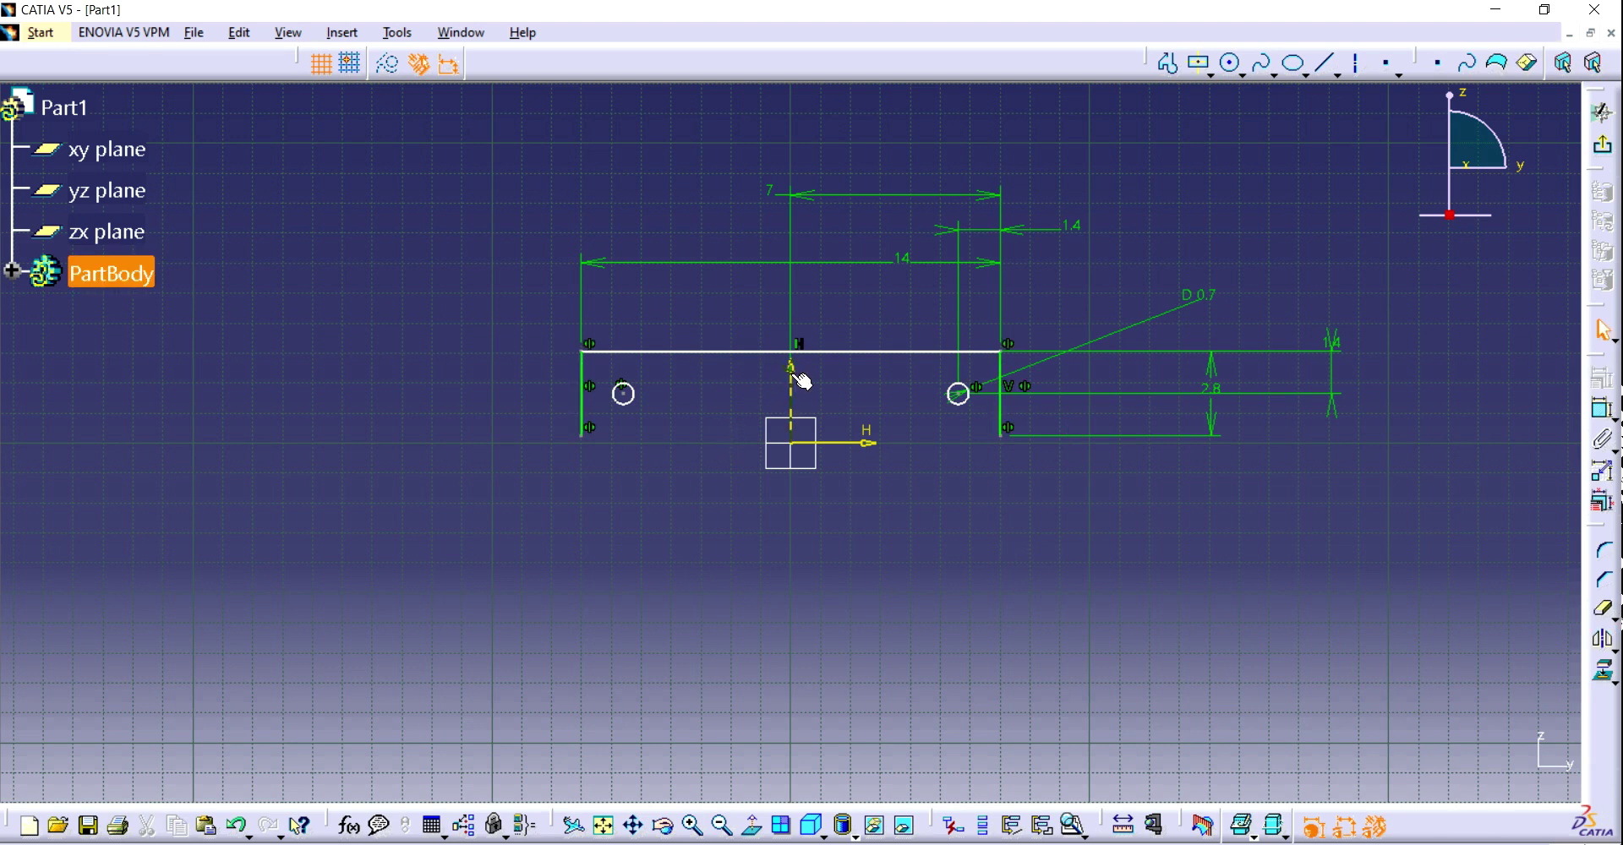
pyautogui.click(1167, 64)
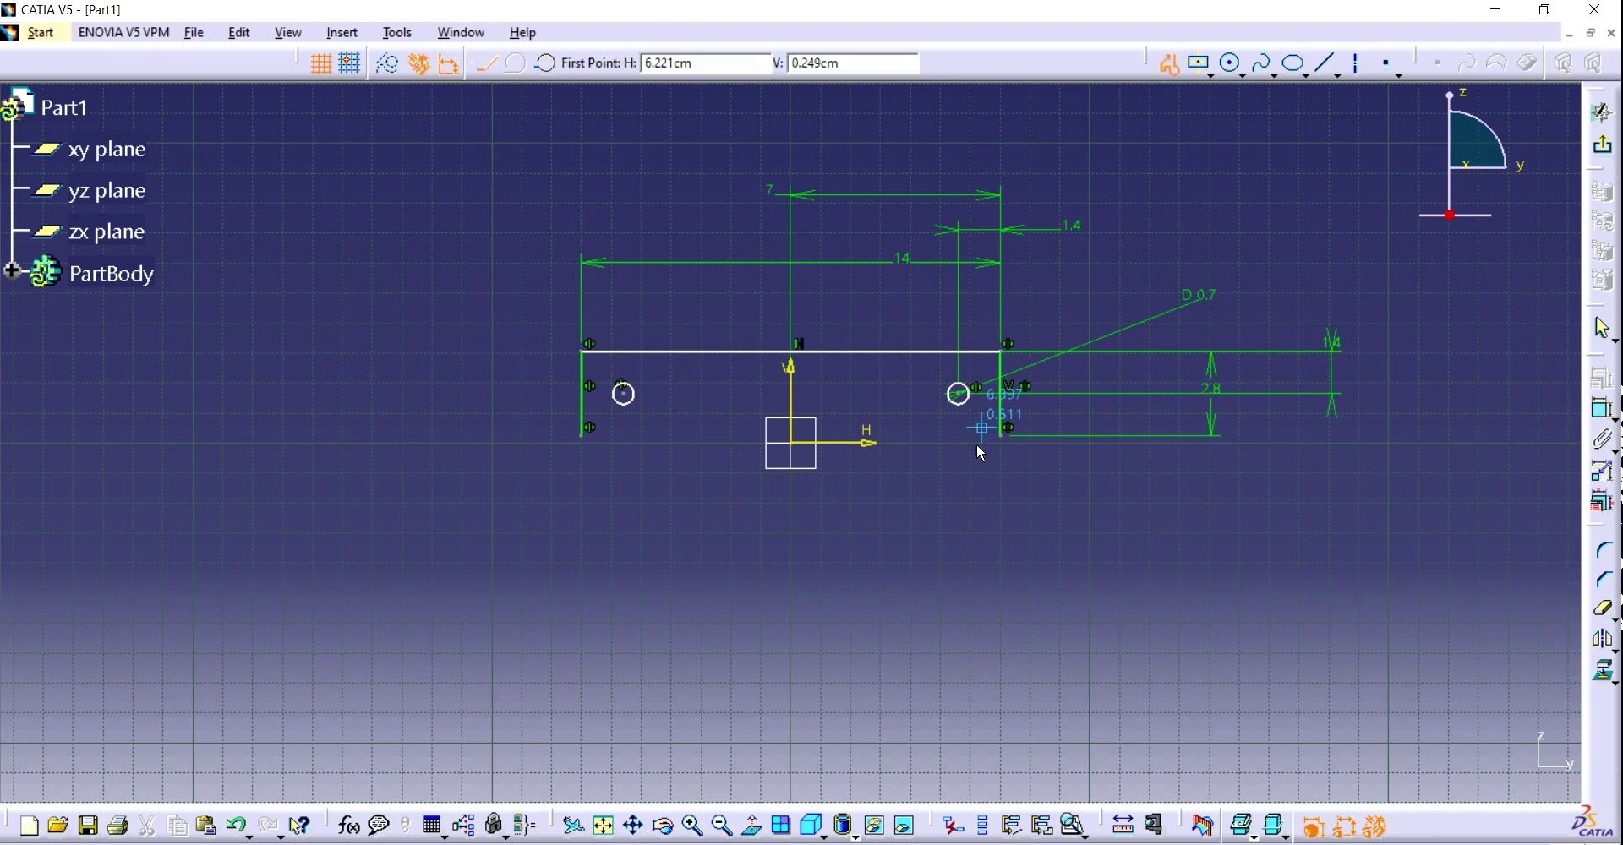
pyautogui.click(1001, 433)
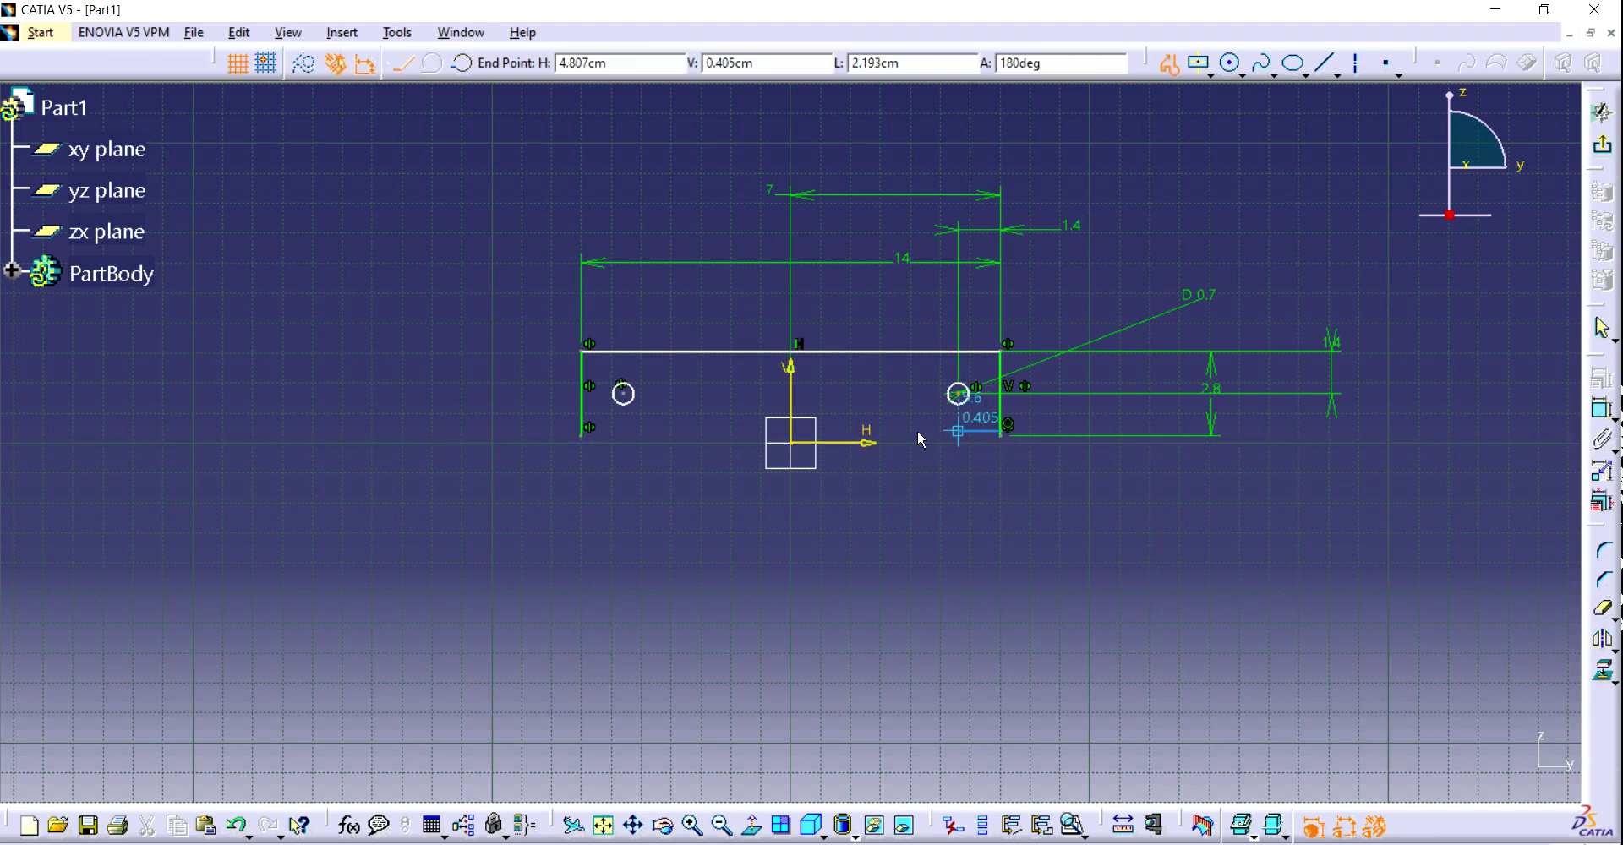
pyautogui.press('Escape')
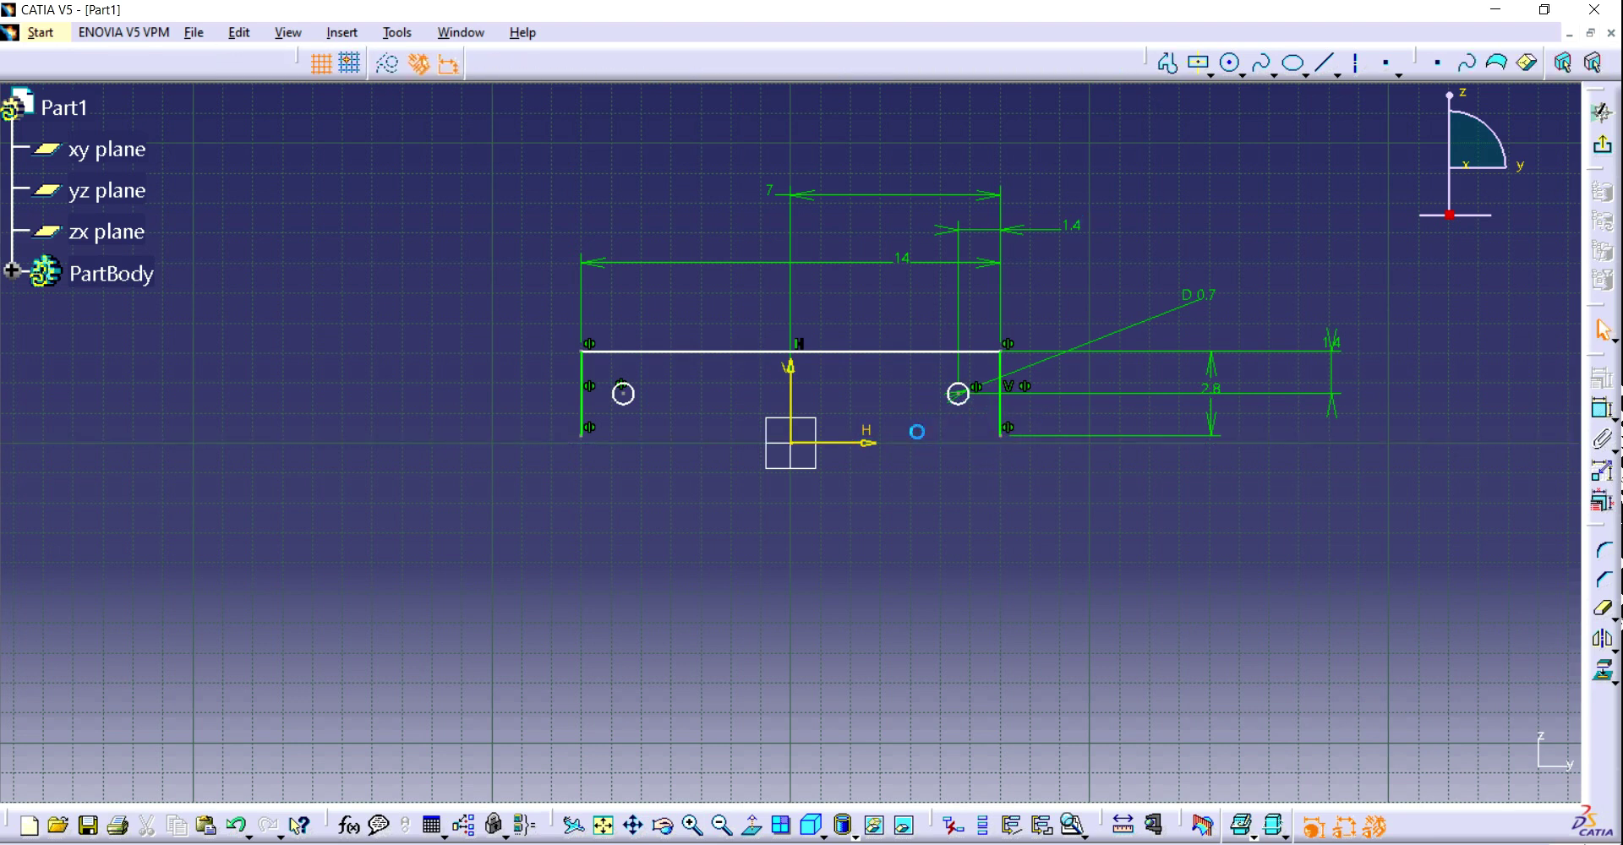
# Sketch a stepped profile from the right vertical line's lower end: inward, down, then about 3.4 cm horizontally to the vertical axis
pyautogui.click(1166, 64)
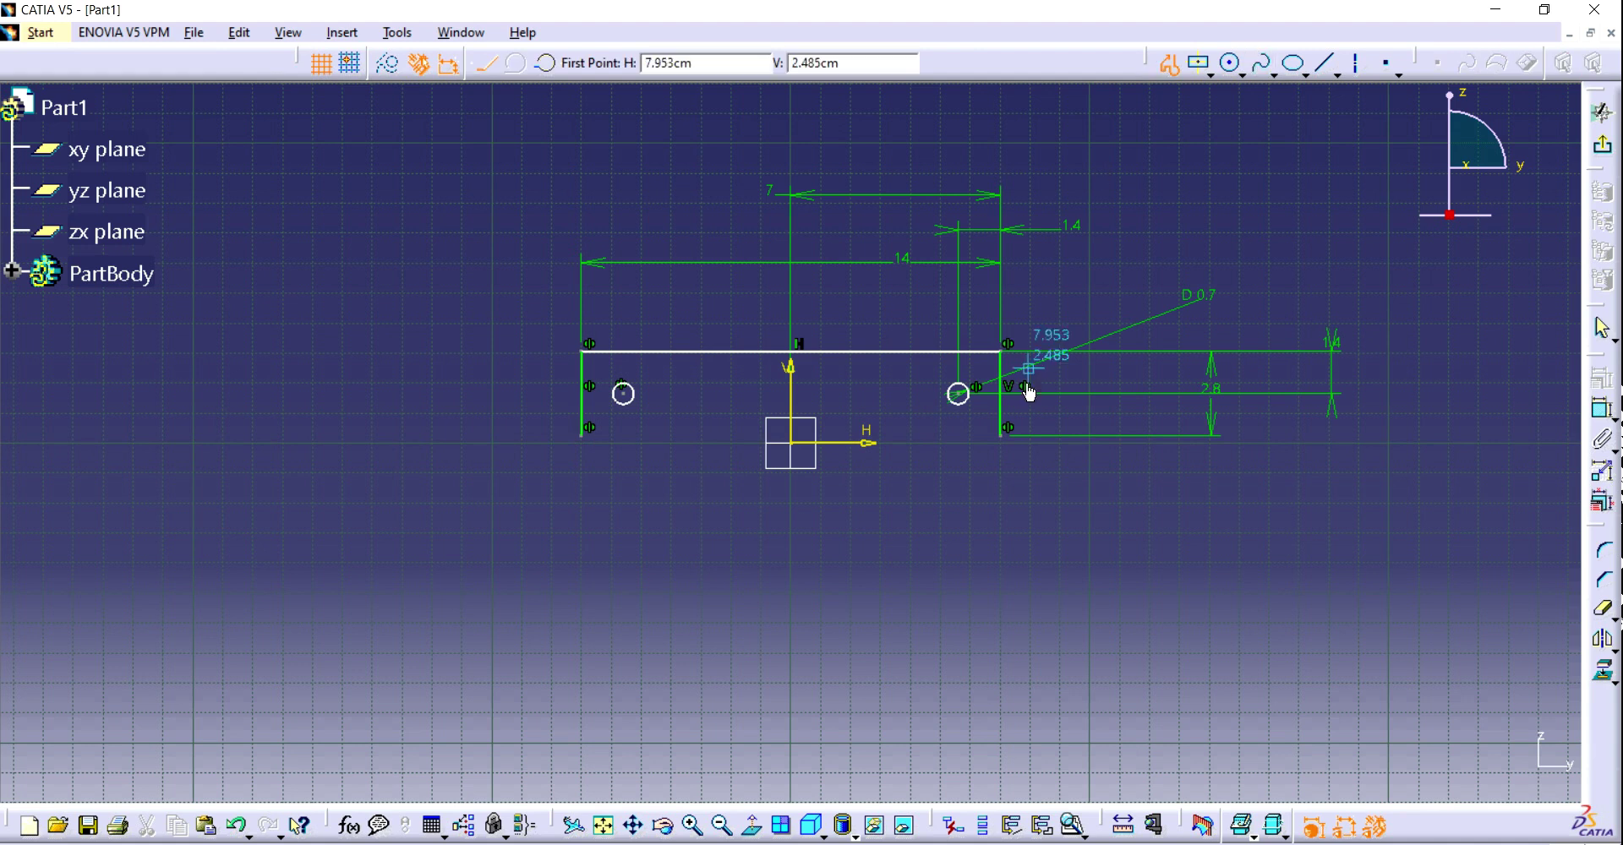
pyautogui.click(1001, 435)
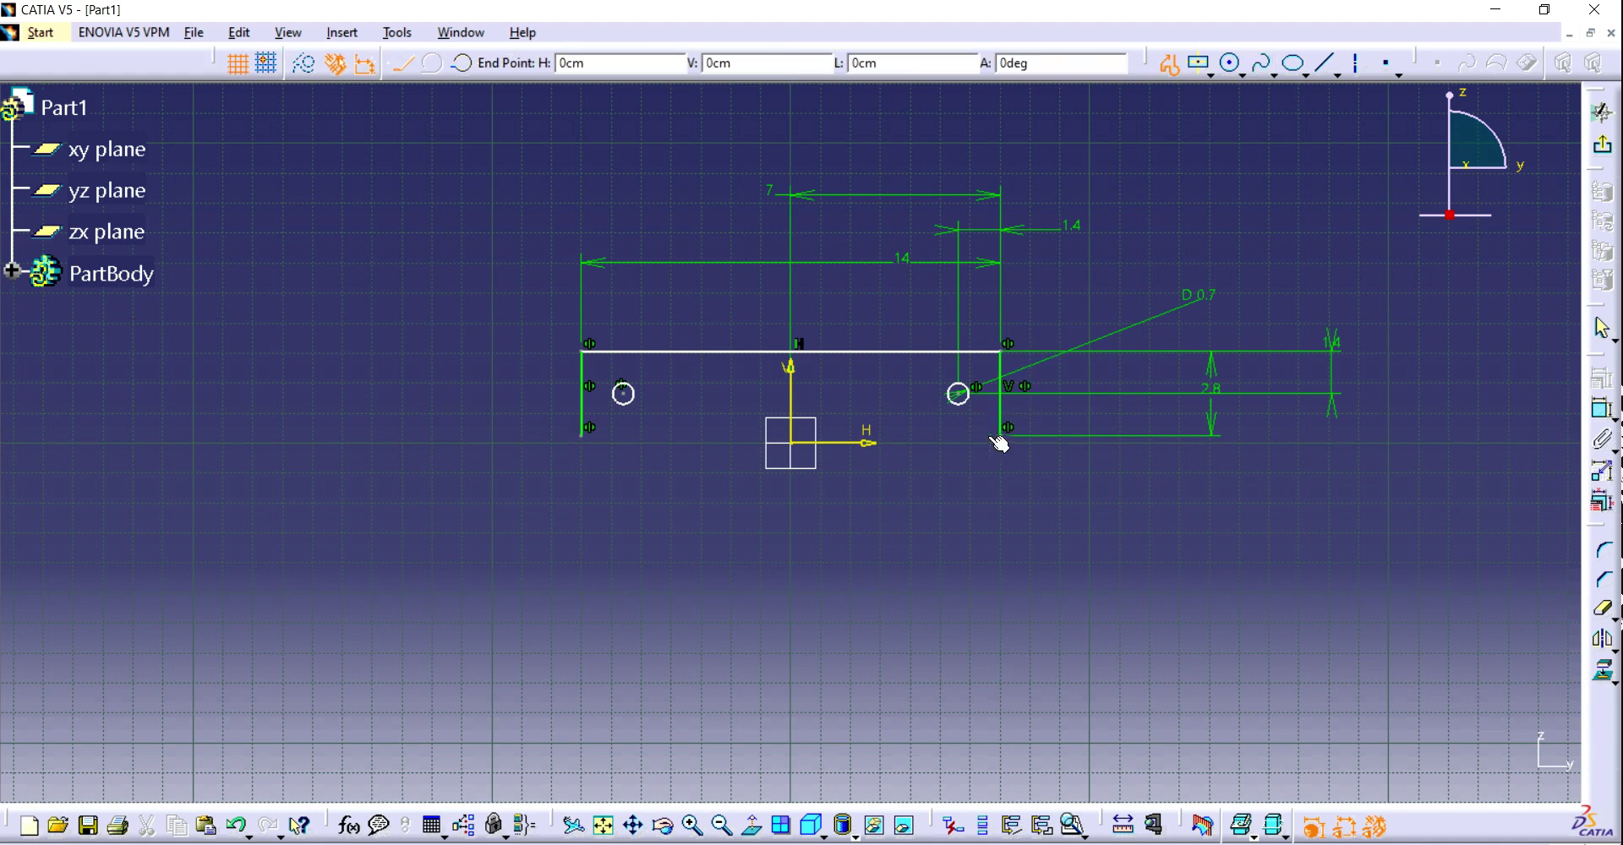
pyautogui.click(893, 436)
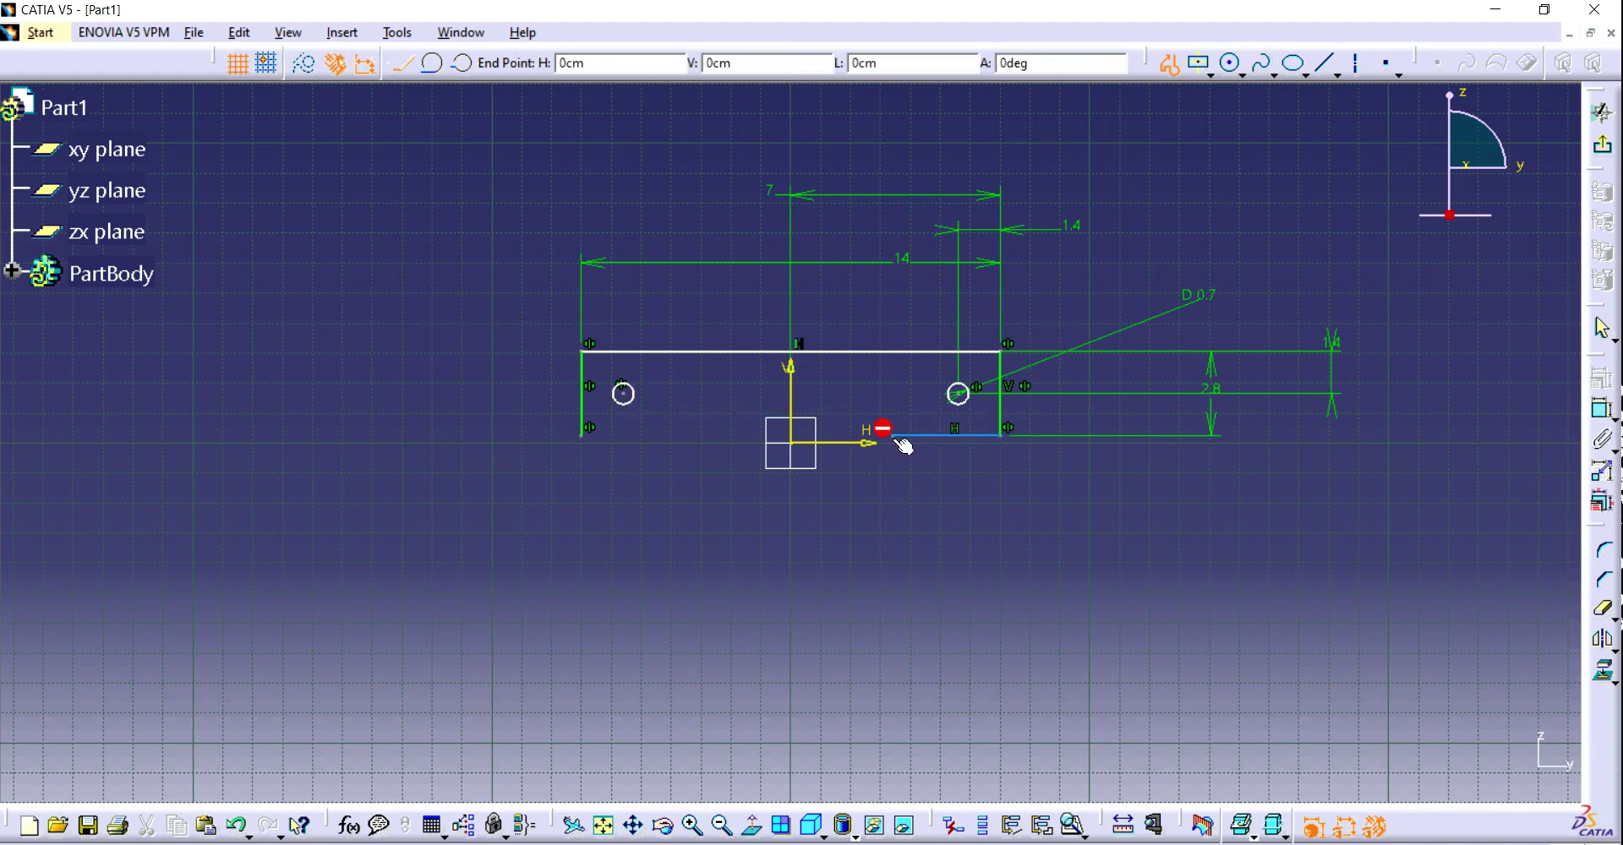
pyautogui.click(893, 511)
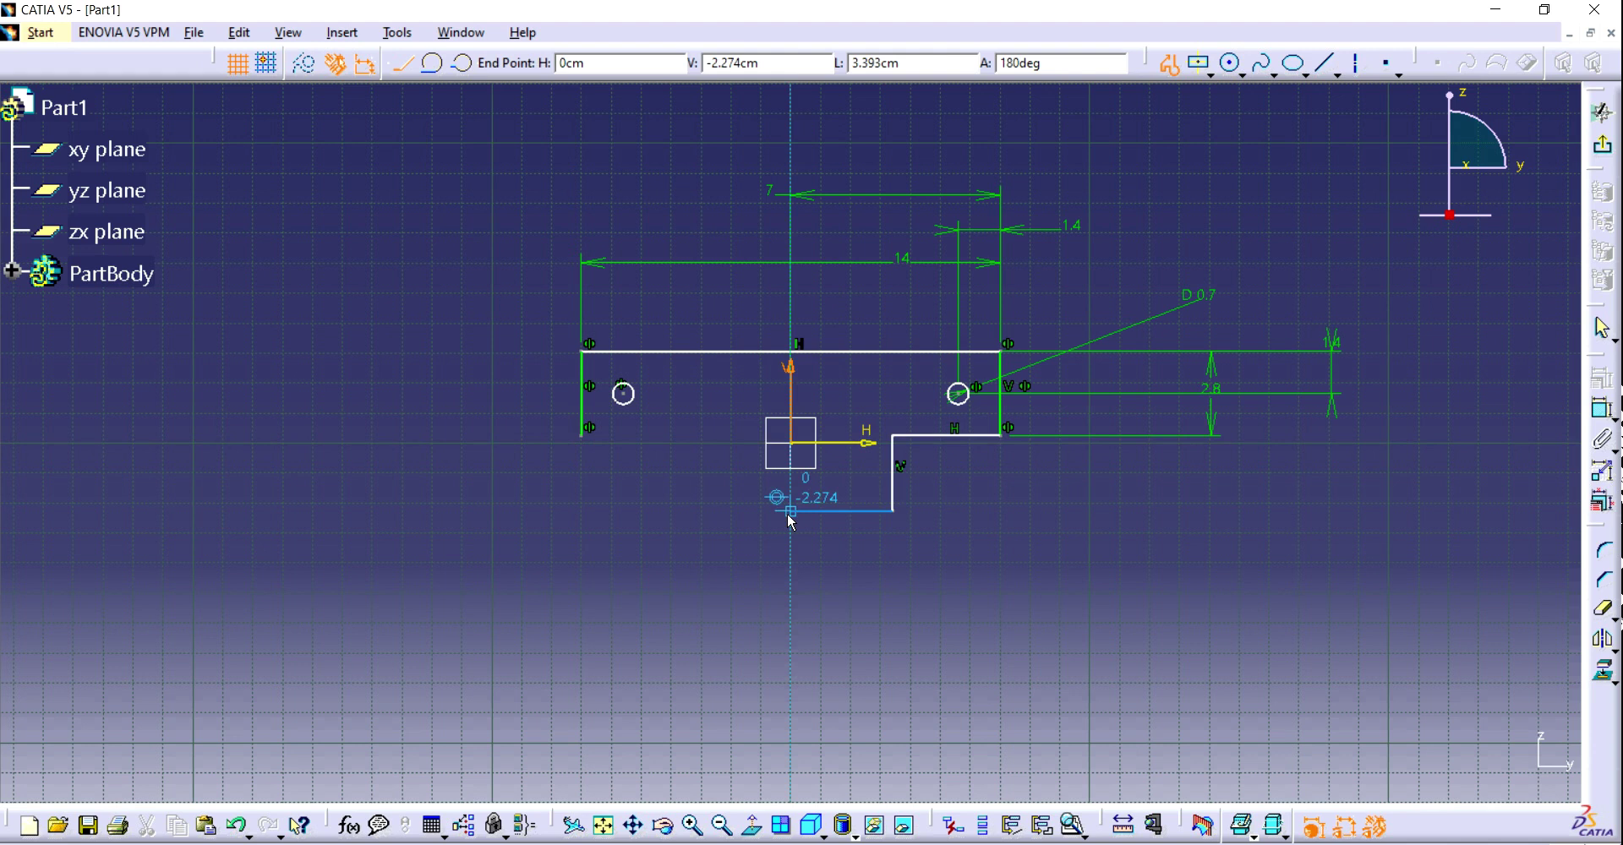
pyautogui.click(789, 513)
pyautogui.press('Escape')
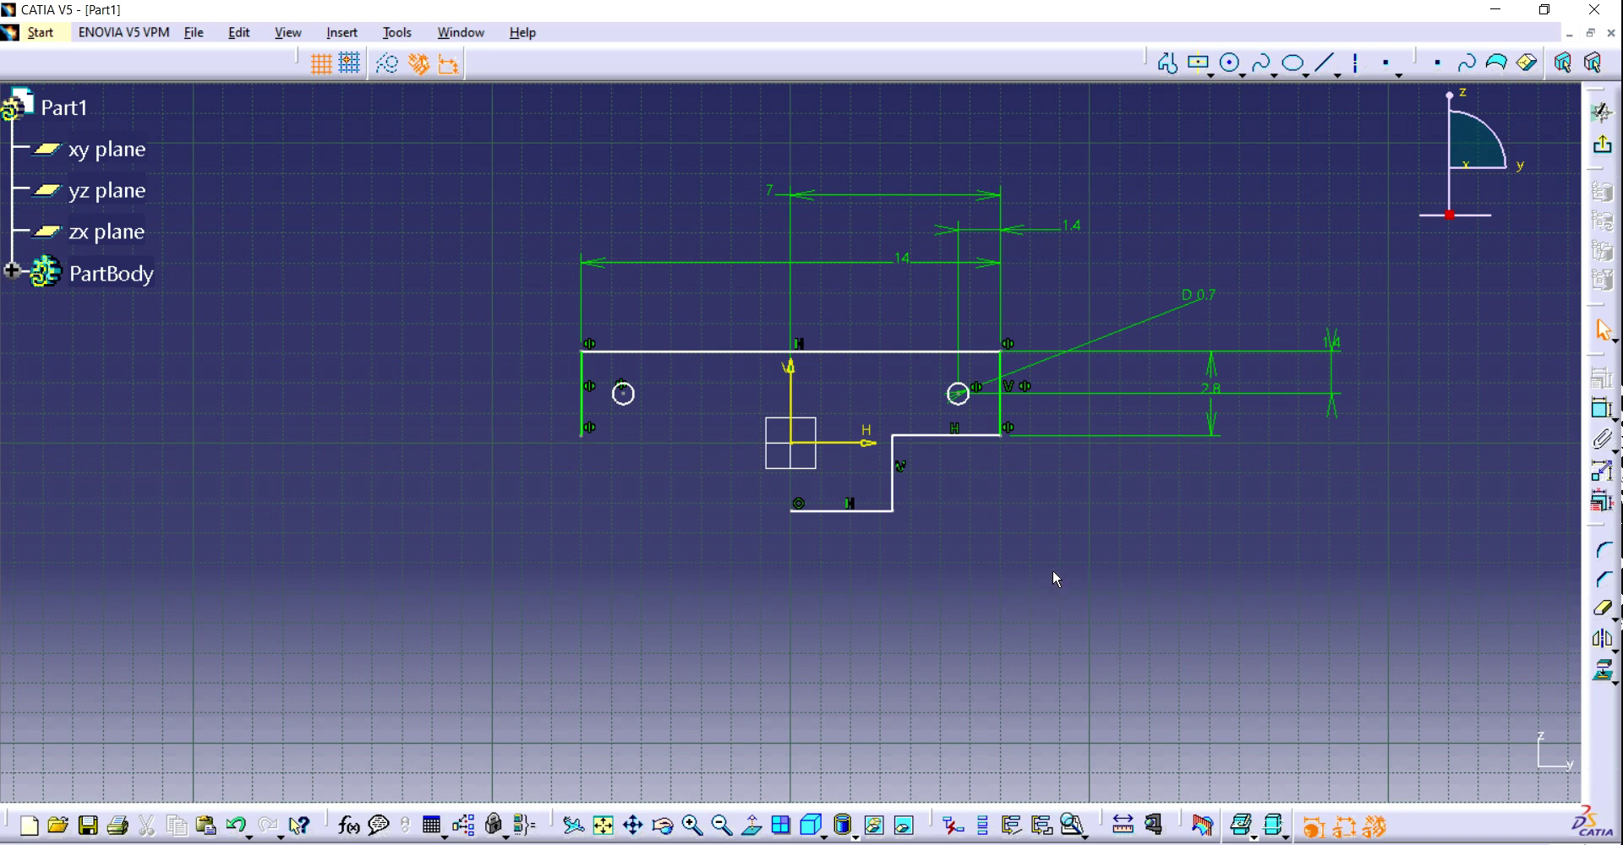
# Dimension the bottom horizontal segment's length and set it to 3.5/2 cm
pyautogui.click(1602, 408)
pyautogui.click(869, 514)
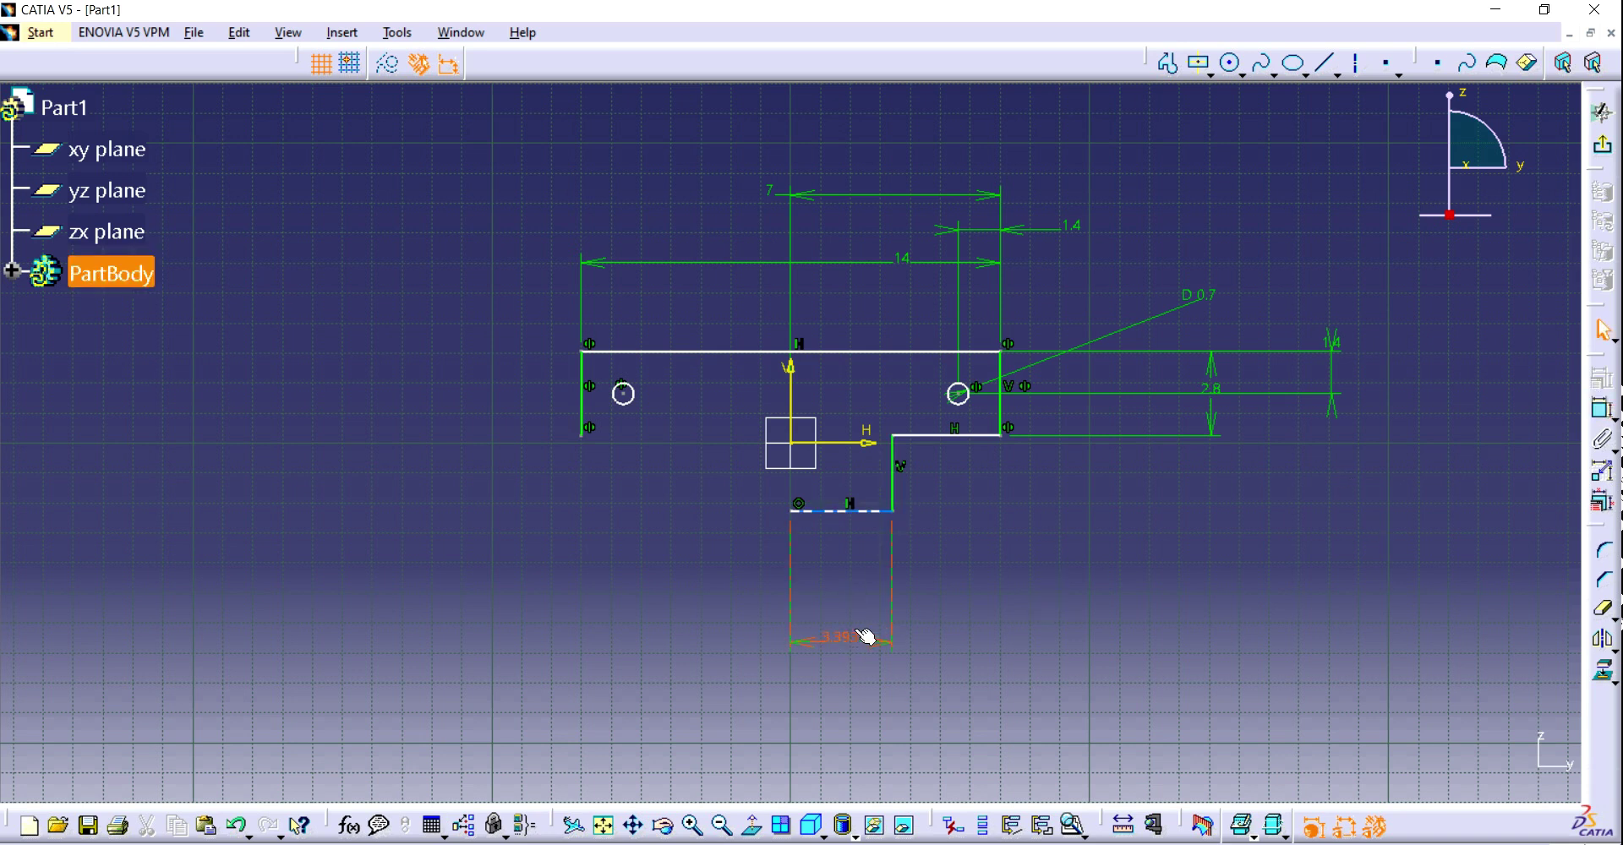
pyautogui.doubleClick(856, 641)
pyautogui.write('3.5/2')
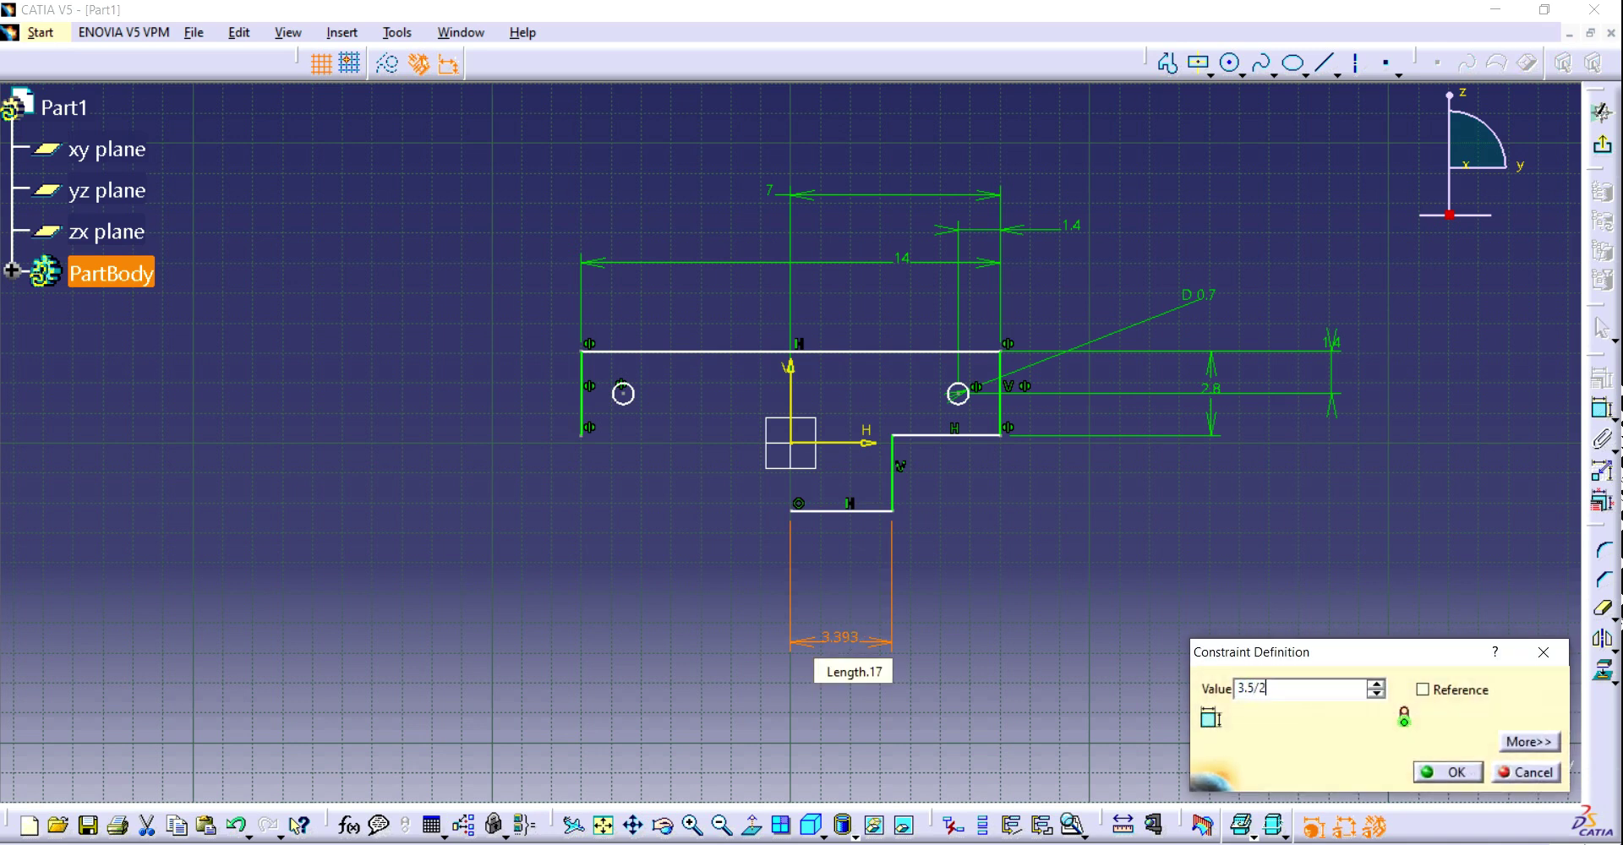
pyautogui.press('Return')
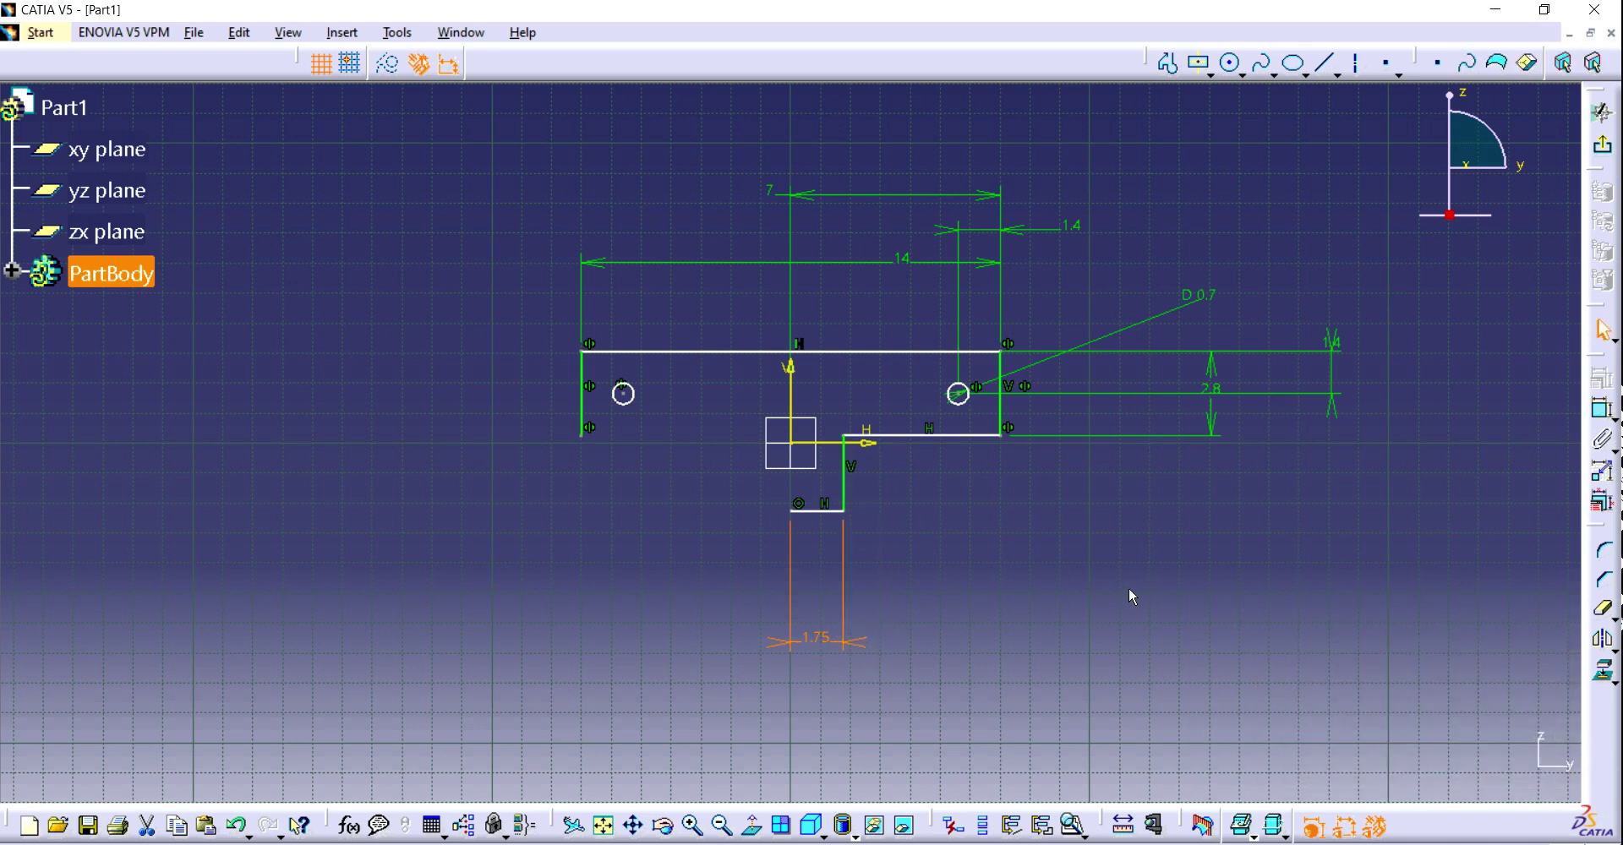
# Dimension the length of the vertical line below the profile's step and set it to 2.8 cm
pyautogui.click(845, 485)
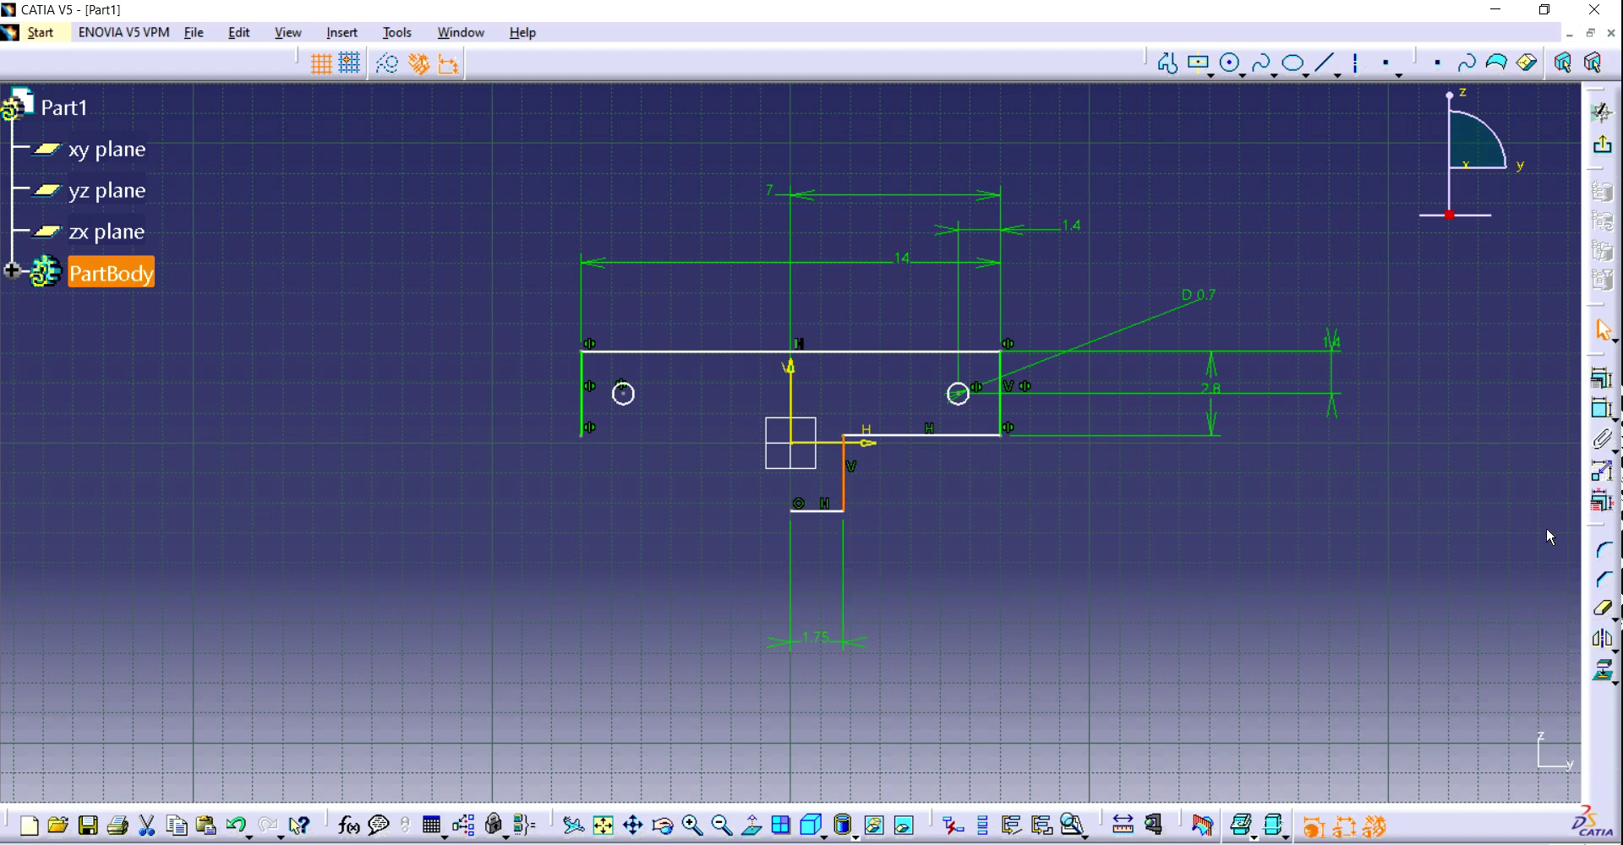
pyautogui.click(1602, 409)
pyautogui.click(1376, 569)
pyautogui.doubleClick(1375, 572)
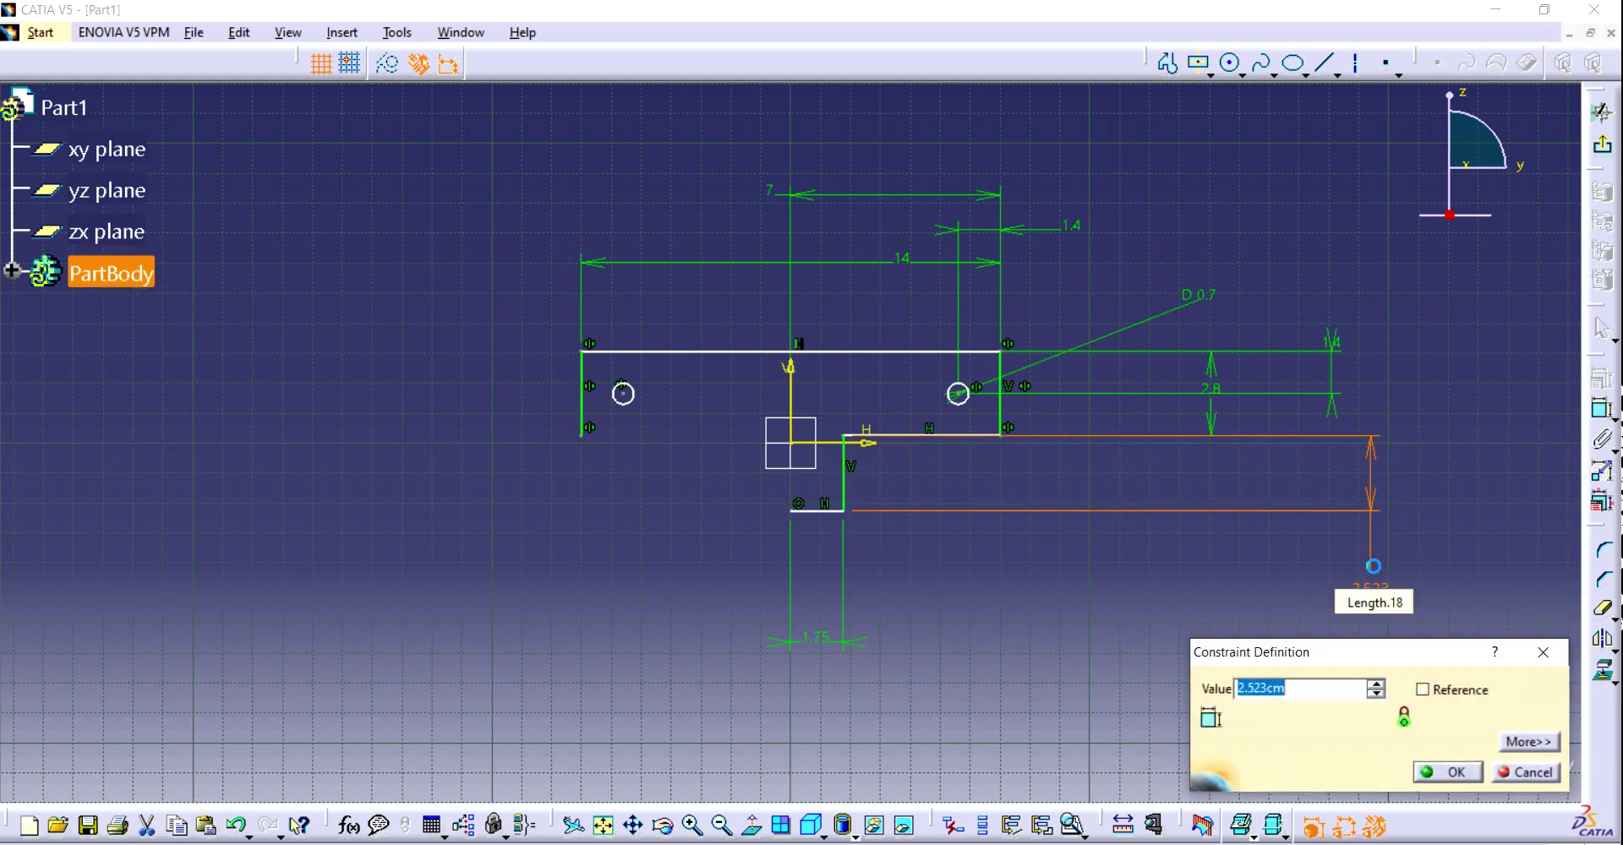
pyautogui.write('2.8')
pyautogui.press('Return')
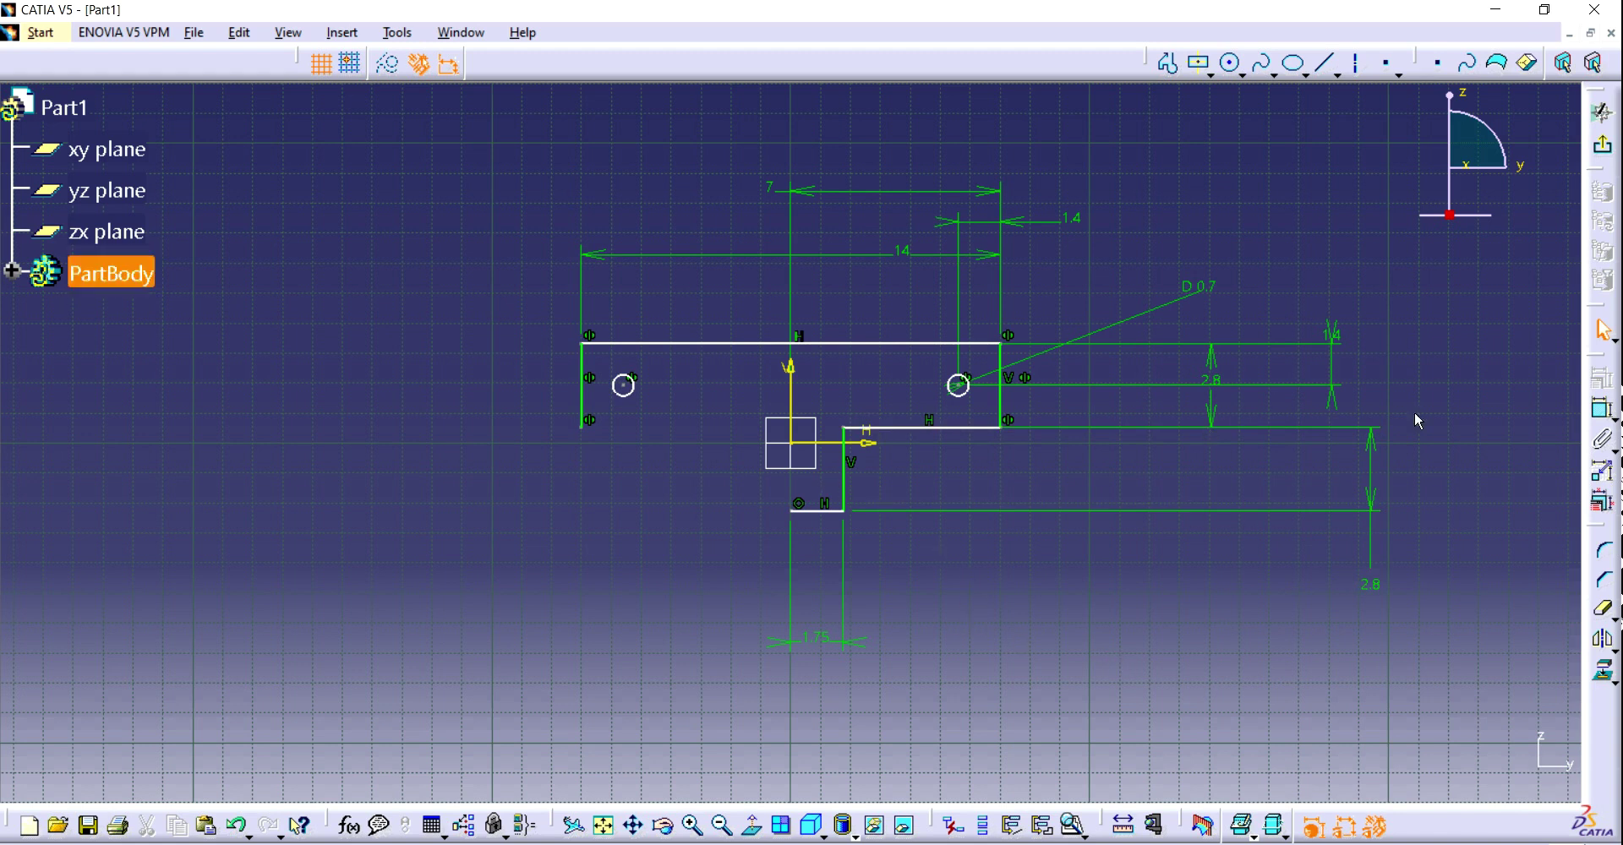
# Round the inner corner between the stem's right vertical line and the horizontal segment, and set its radius to 1.4 cm
pyautogui.click(1604, 551)
pyautogui.click(850, 464)
pyautogui.click(886, 428)
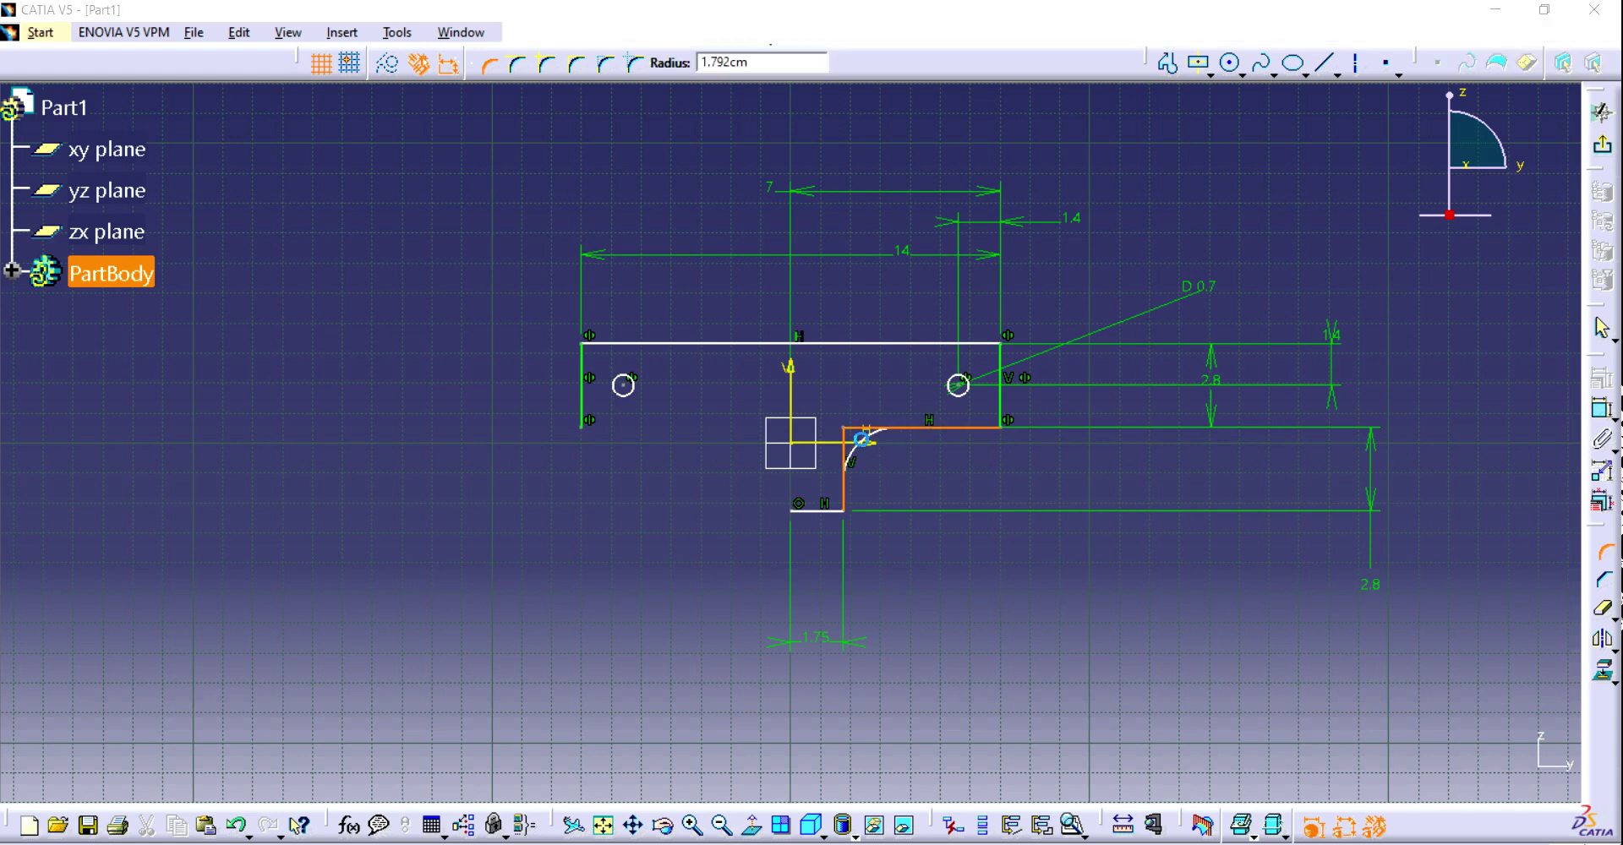
pyautogui.click(861, 438)
pyautogui.click(859, 486)
pyautogui.doubleClick(883, 466)
pyautogui.write('14cm')
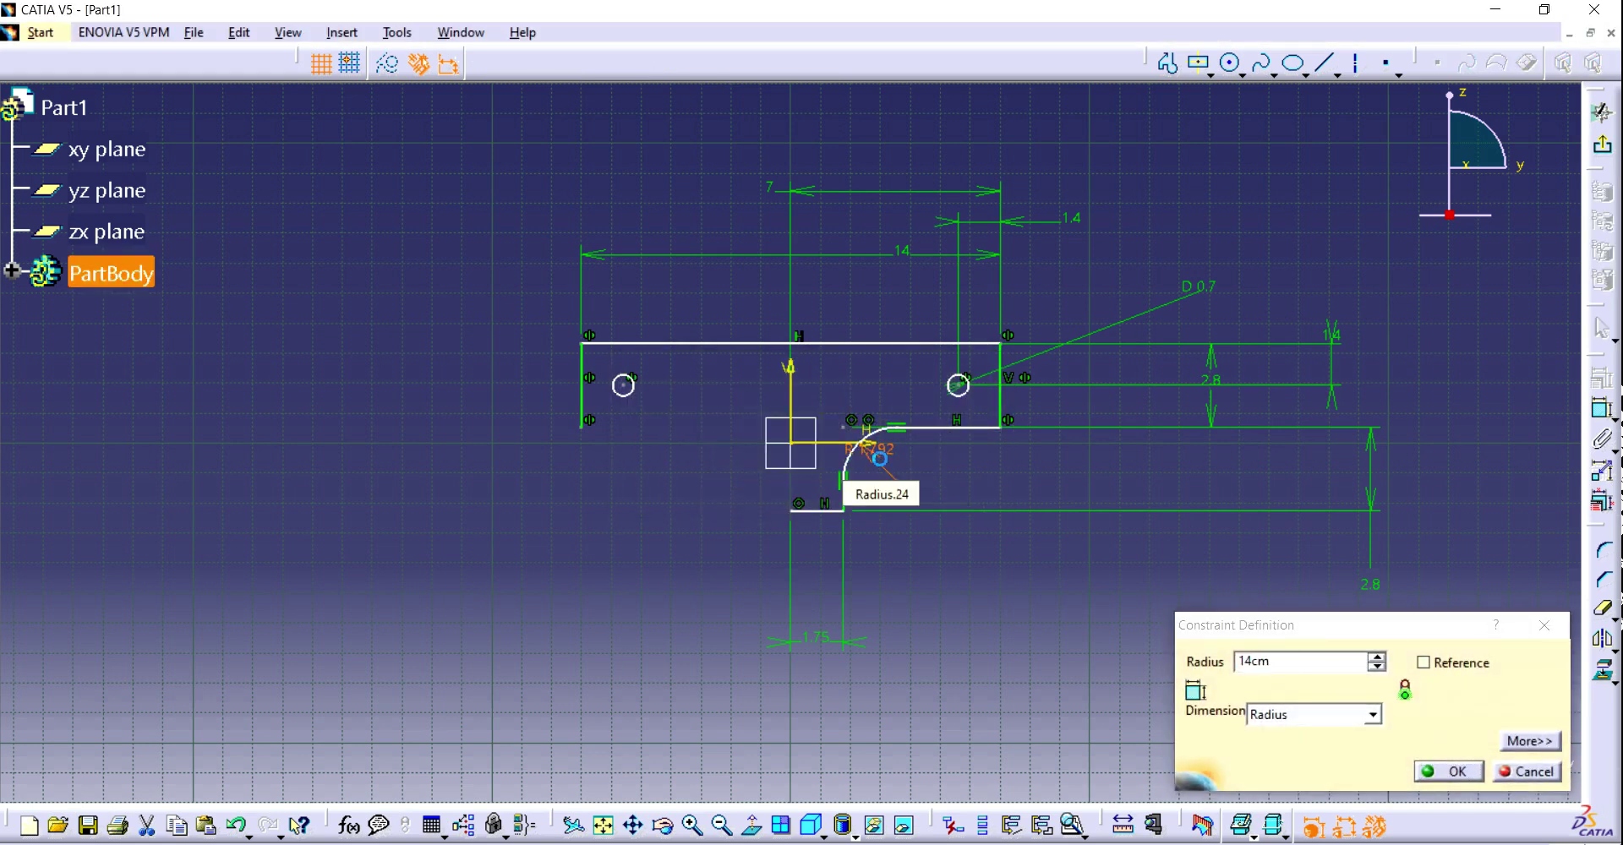
pyautogui.press('Return')
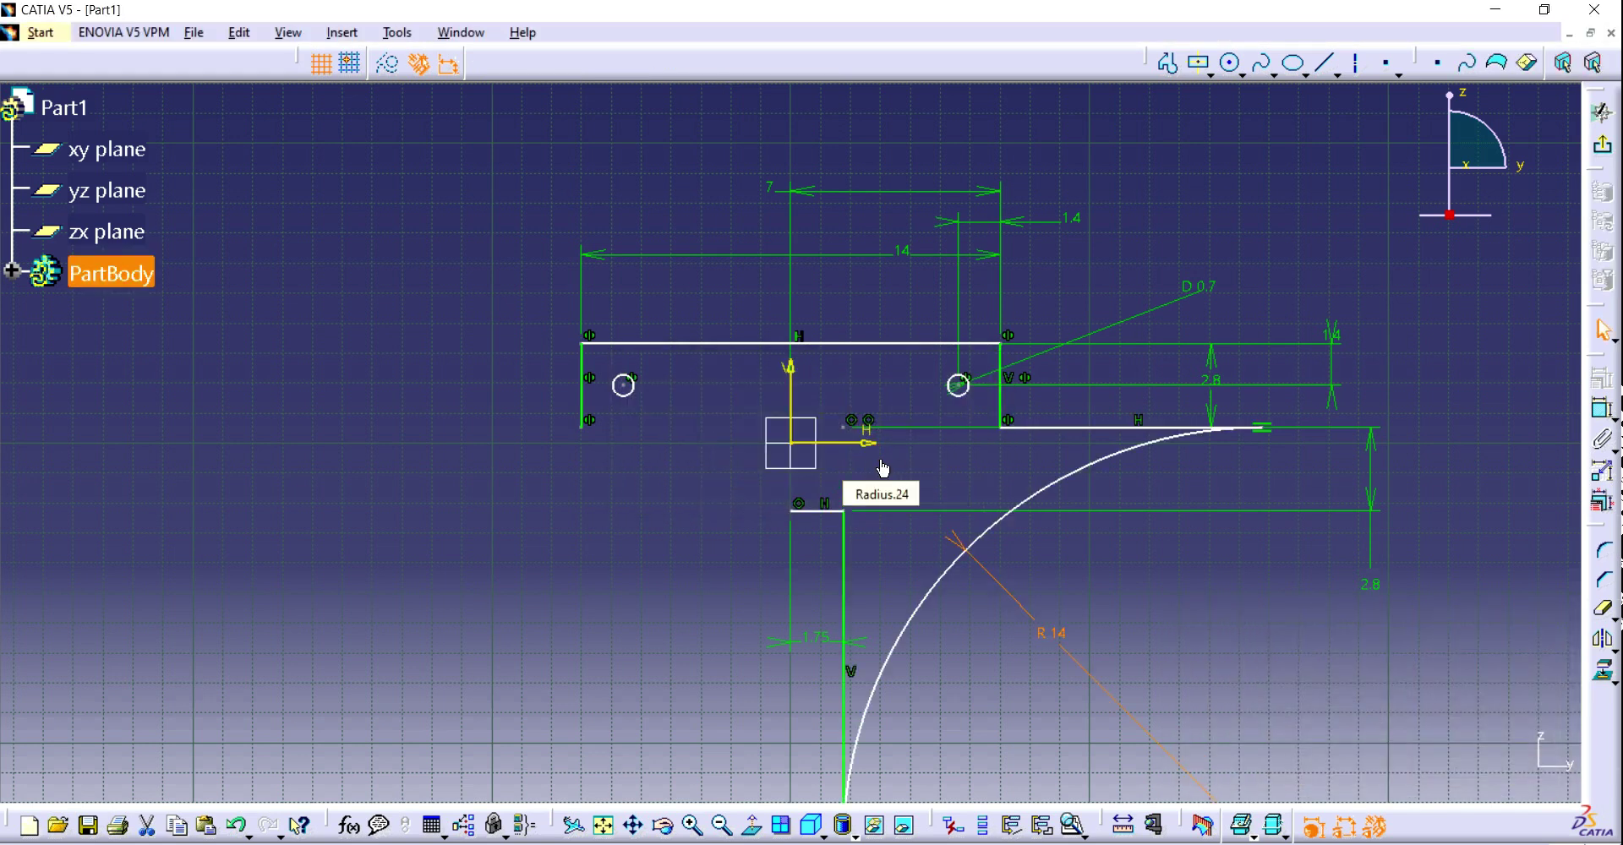
pyautogui.doubleClick(1040, 626)
pyautogui.write('1.')
pyautogui.press('Return')
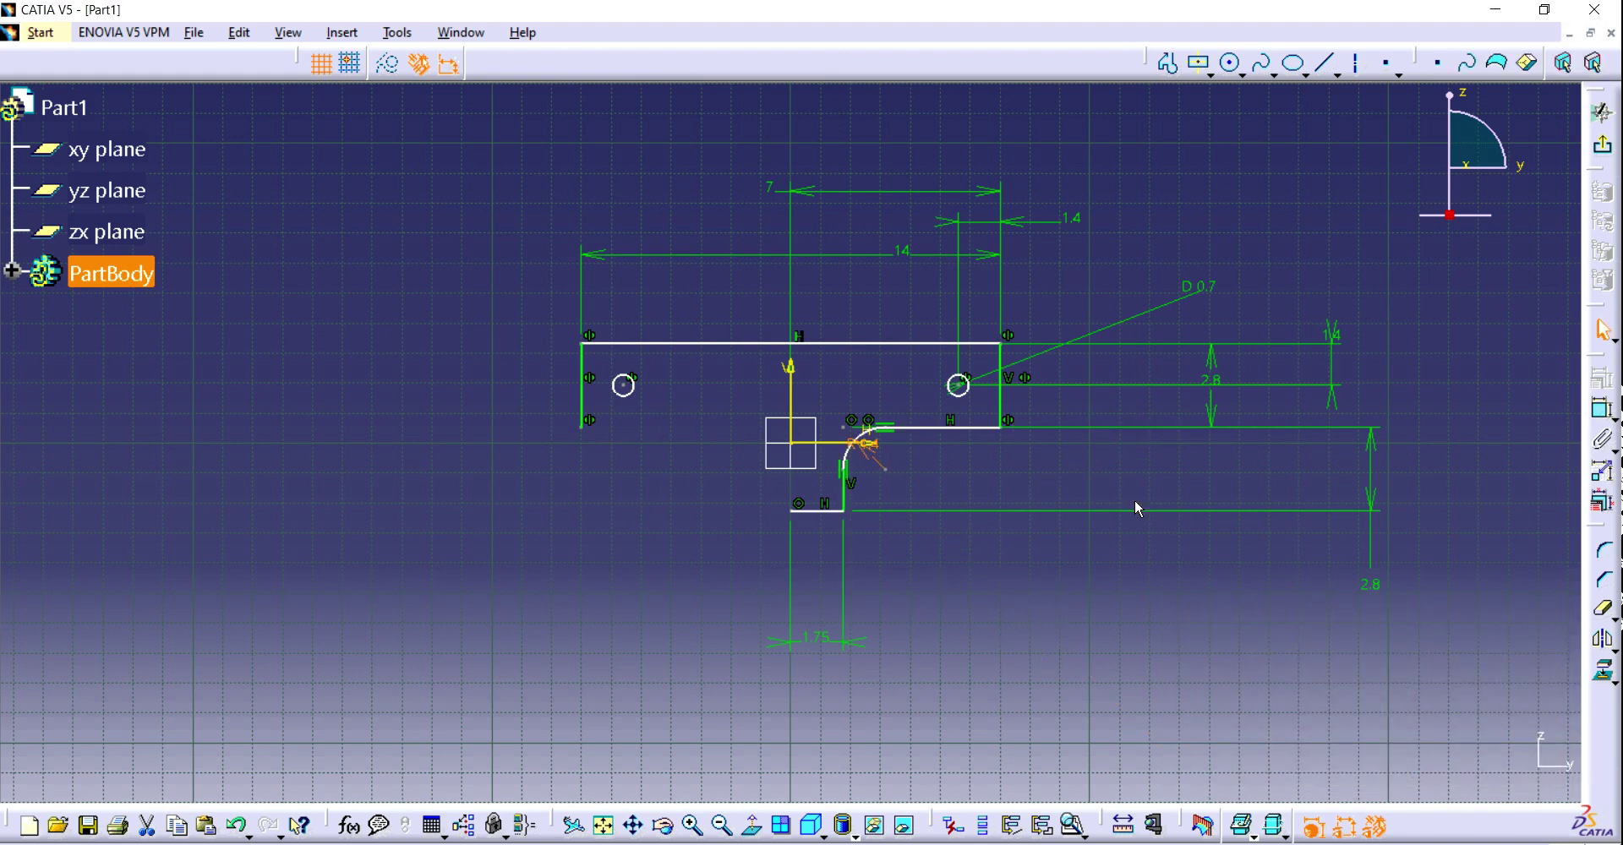
# Round the profile's upper right corner, converting the line's length into a distance, and set the corner radius to 0.4 cm
pyautogui.click(692, 825)
pyautogui.click(694, 825)
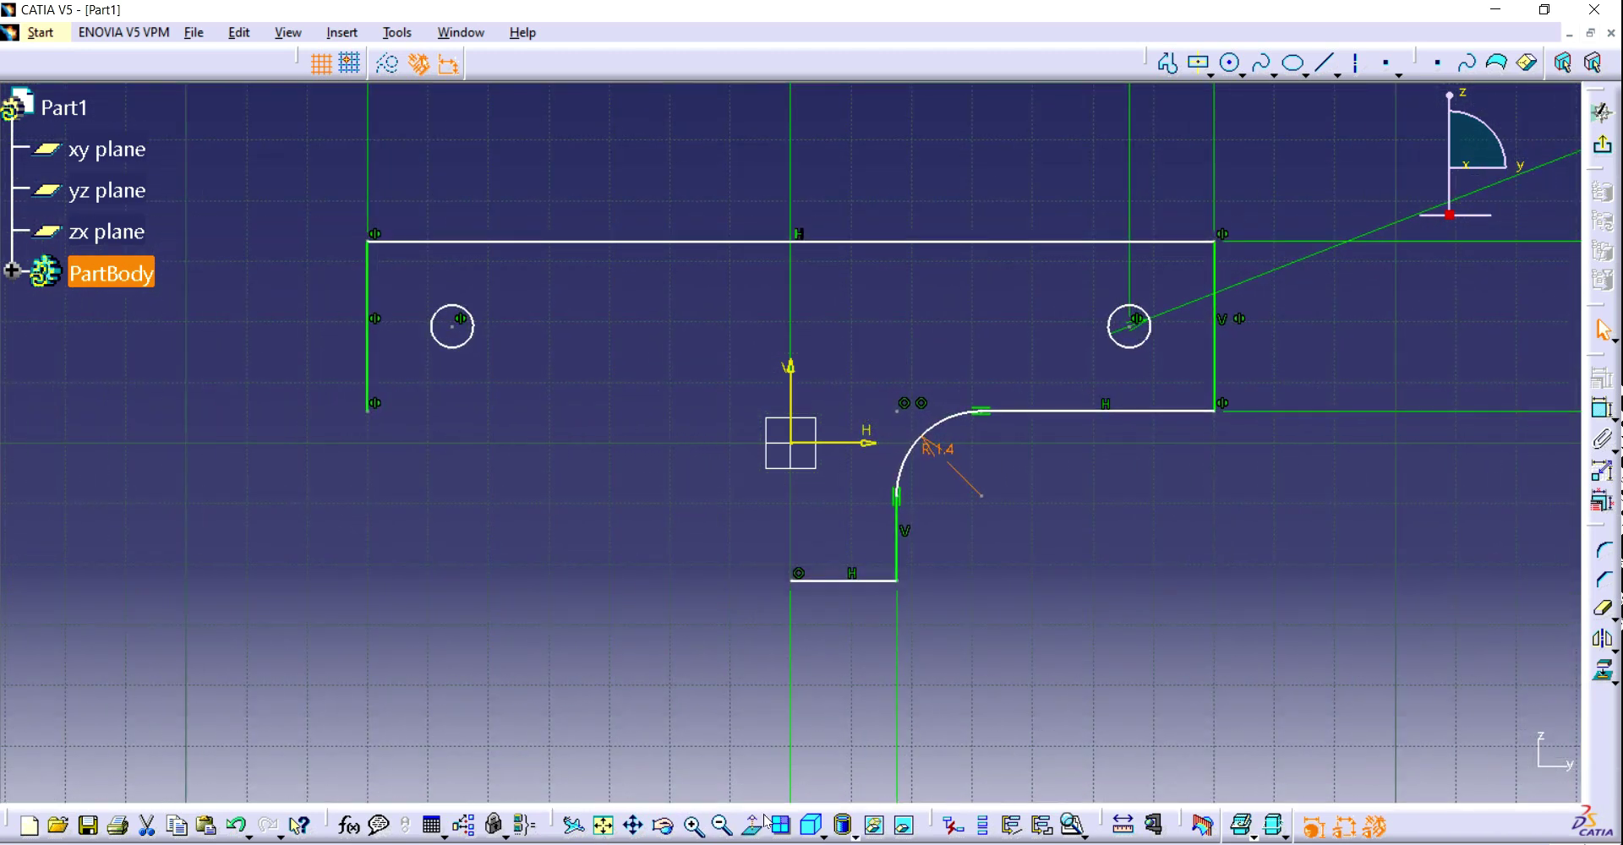
pyautogui.click(634, 826)
pyautogui.moveTo(768, 550); pyautogui.dragTo(414, 710)
pyautogui.click(1603, 551)
pyautogui.click(857, 402)
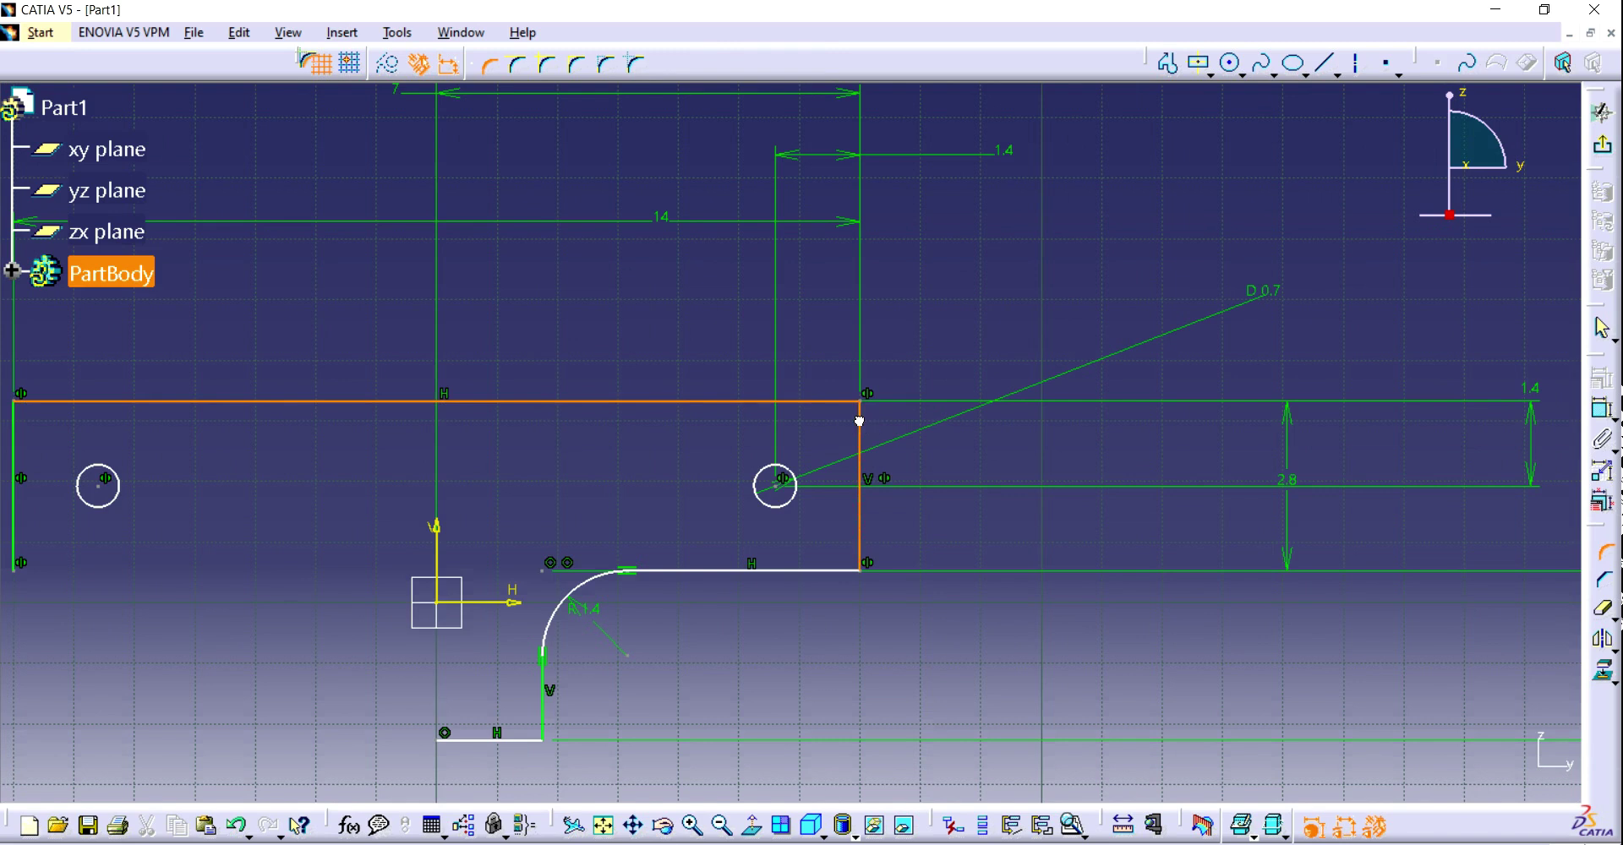
pyautogui.click(860, 422)
pyautogui.click(842, 418)
pyautogui.click(864, 485)
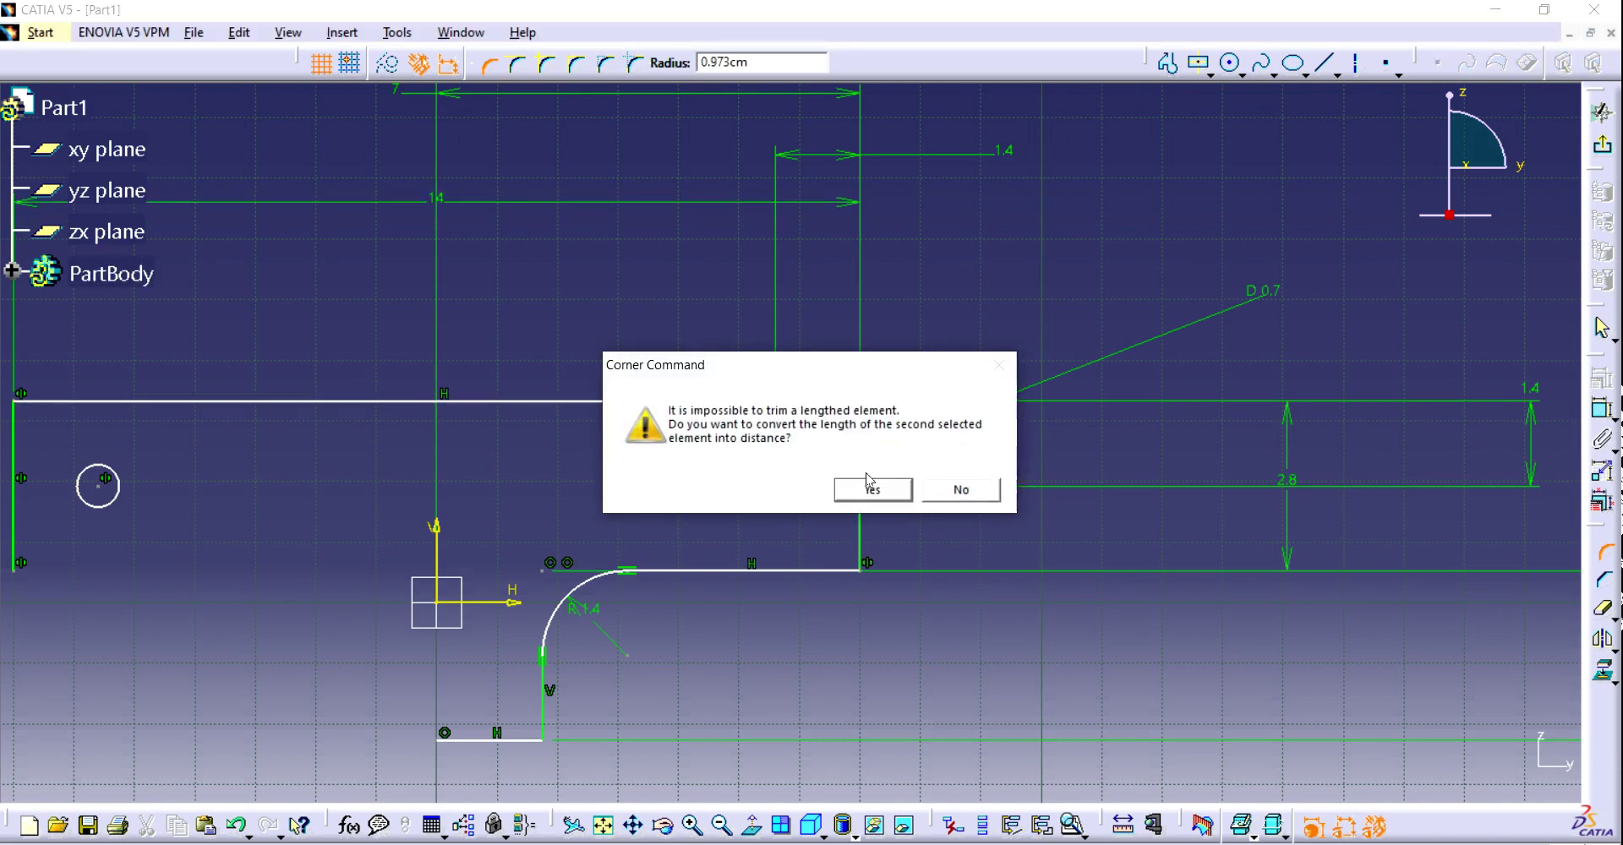
pyautogui.click(869, 486)
pyautogui.doubleClick(826, 425)
pyautogui.write('0.4')
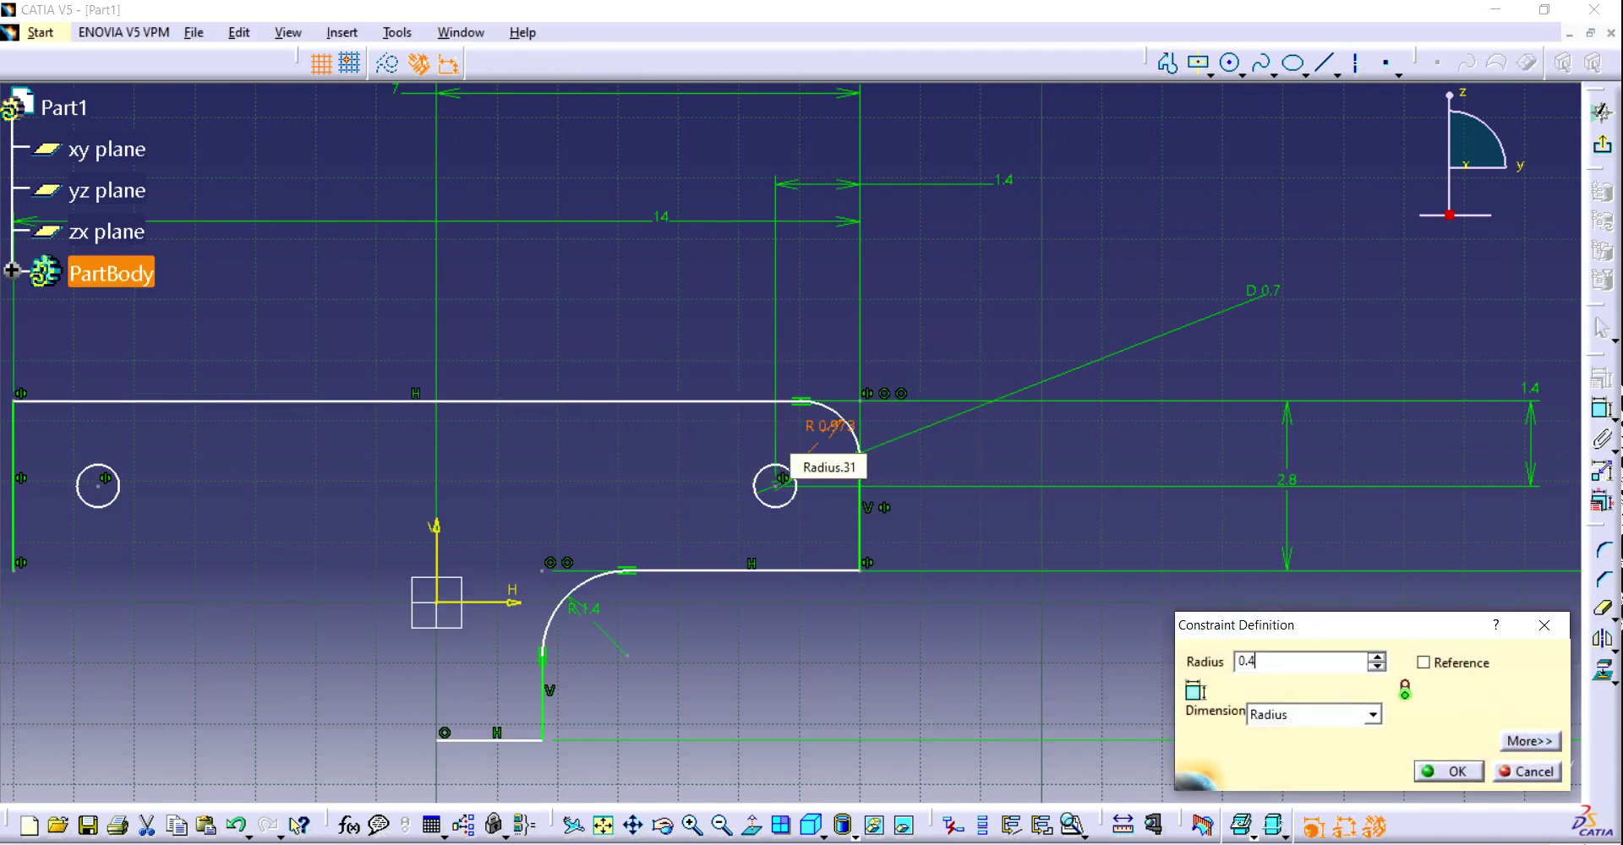
pyautogui.press('Return')
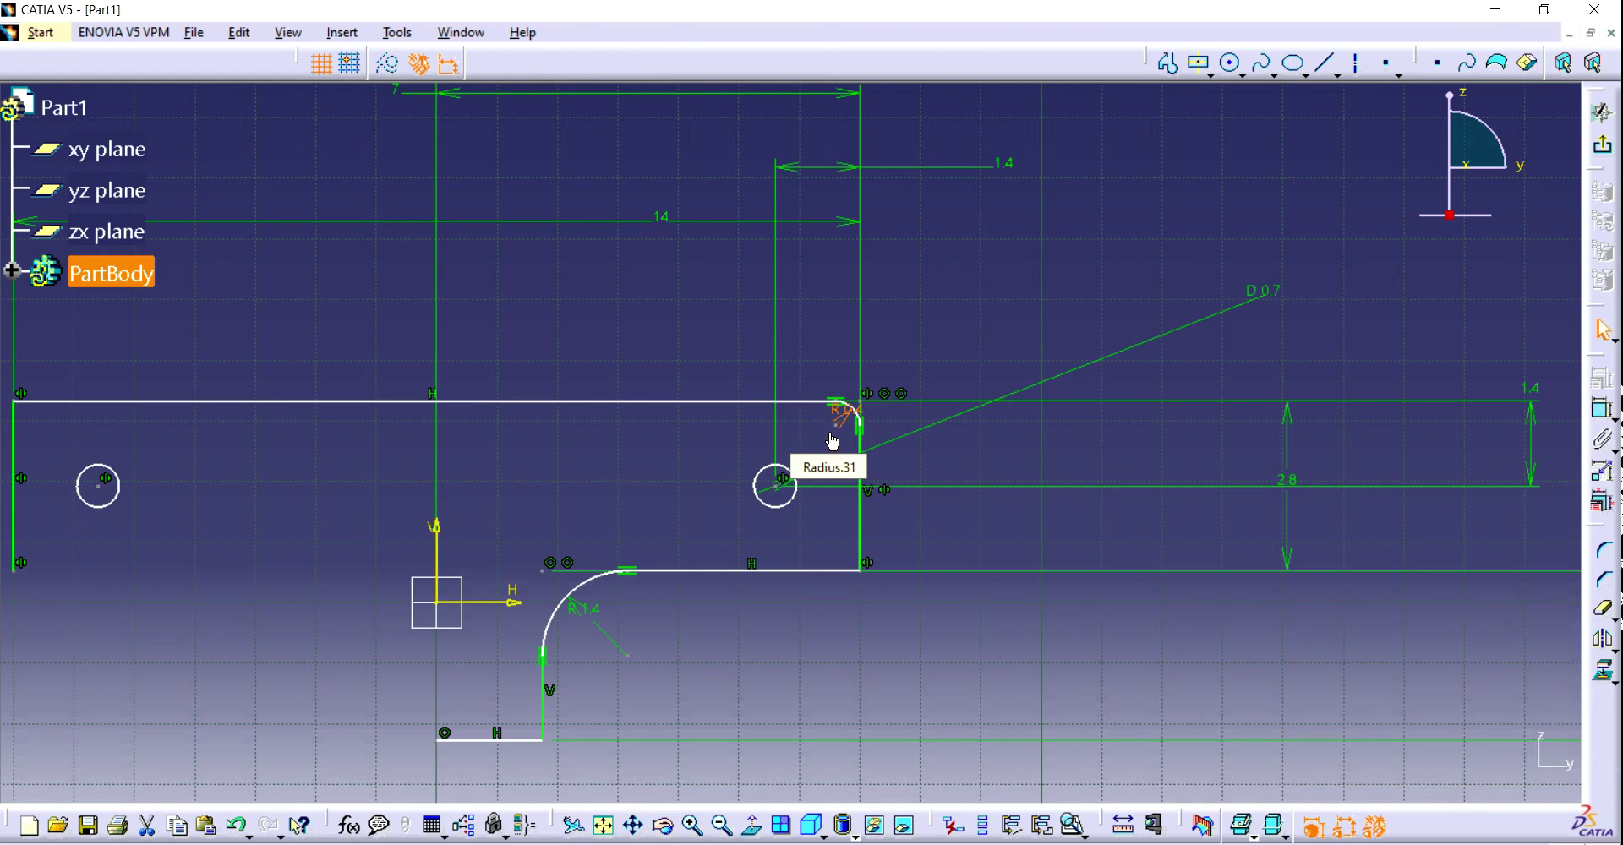
# Round the lower right corner of the wide upper section and set its radius to 0.4 cm
pyautogui.click(1603, 551)
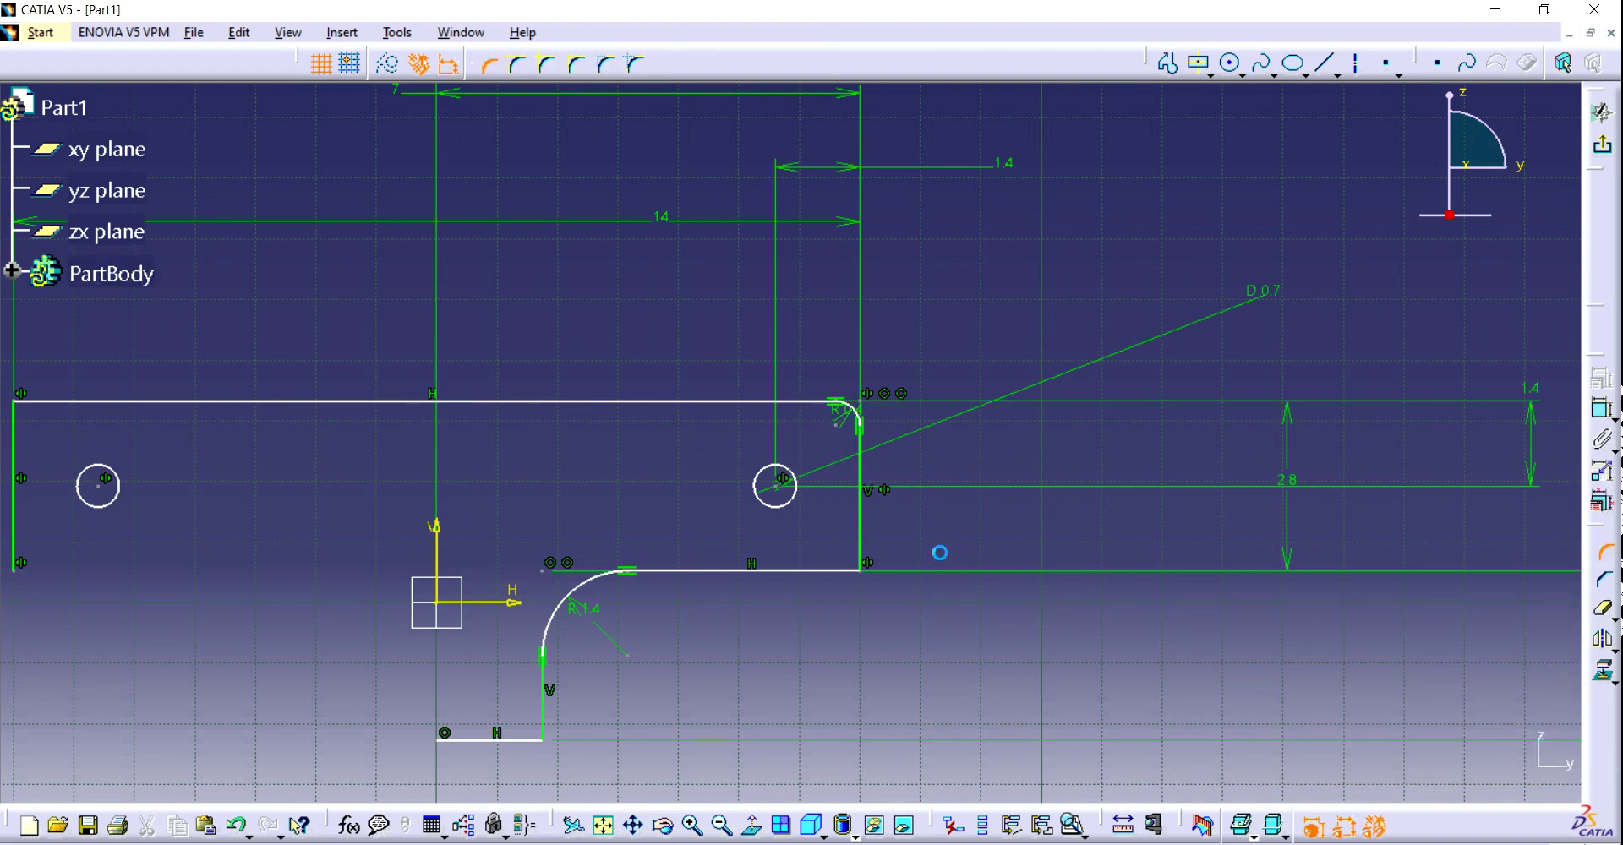
pyautogui.click(857, 549)
pyautogui.click(837, 545)
pyautogui.doubleClick(835, 545)
pyautogui.write('0.')
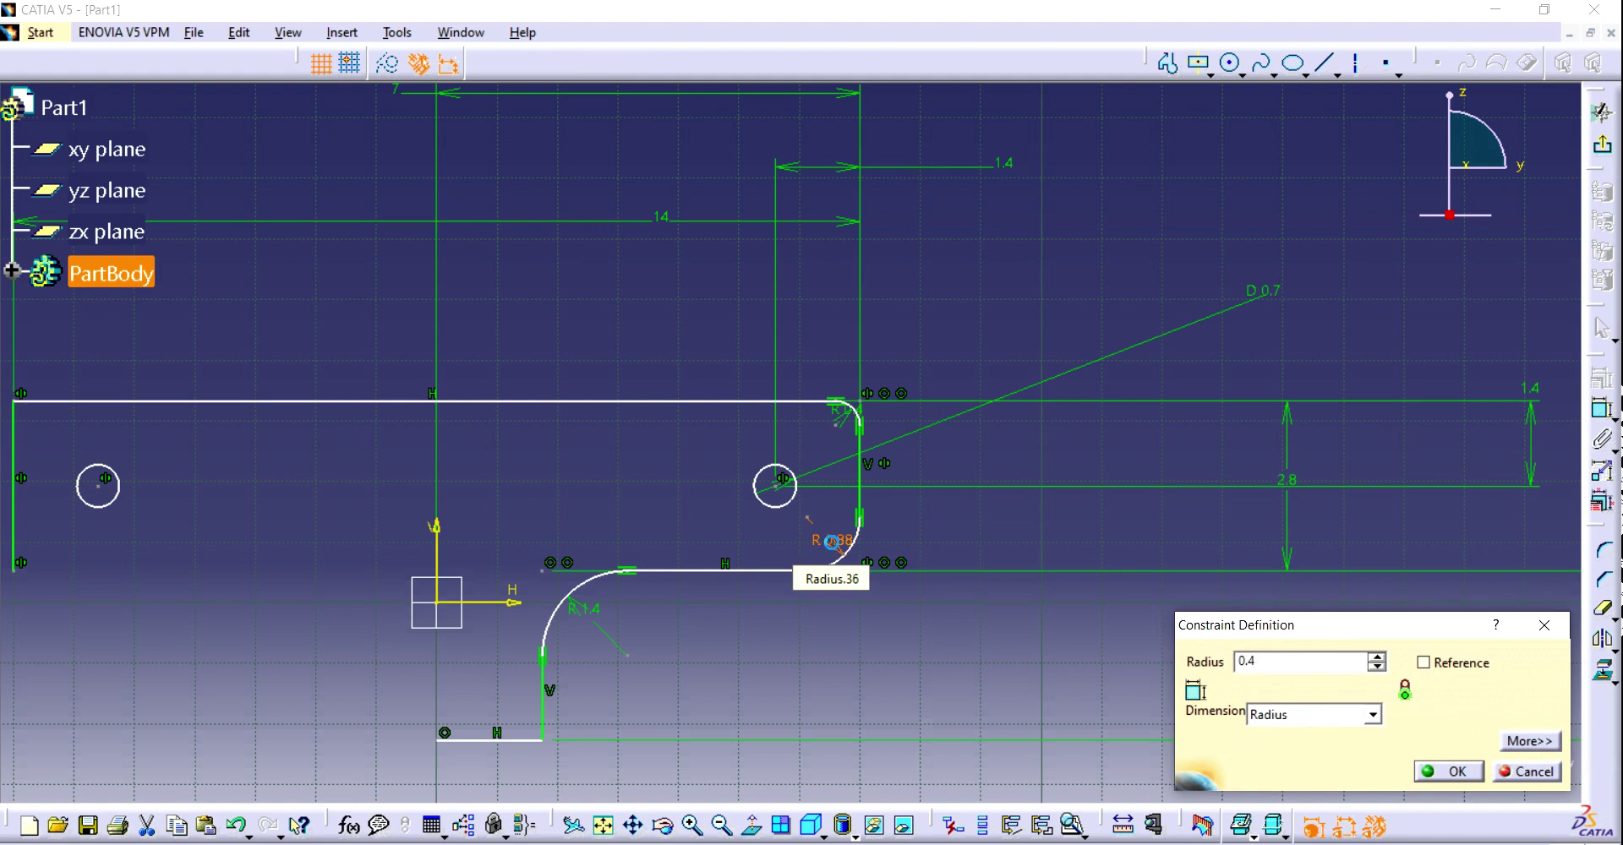
pyautogui.write('4')
pyautogui.press('Return')
# Round the profile's upper left corner and set its radius to 0.4 cm
pyautogui.moveTo(663, 525); pyautogui.dragTo(974, 522, button='middle')
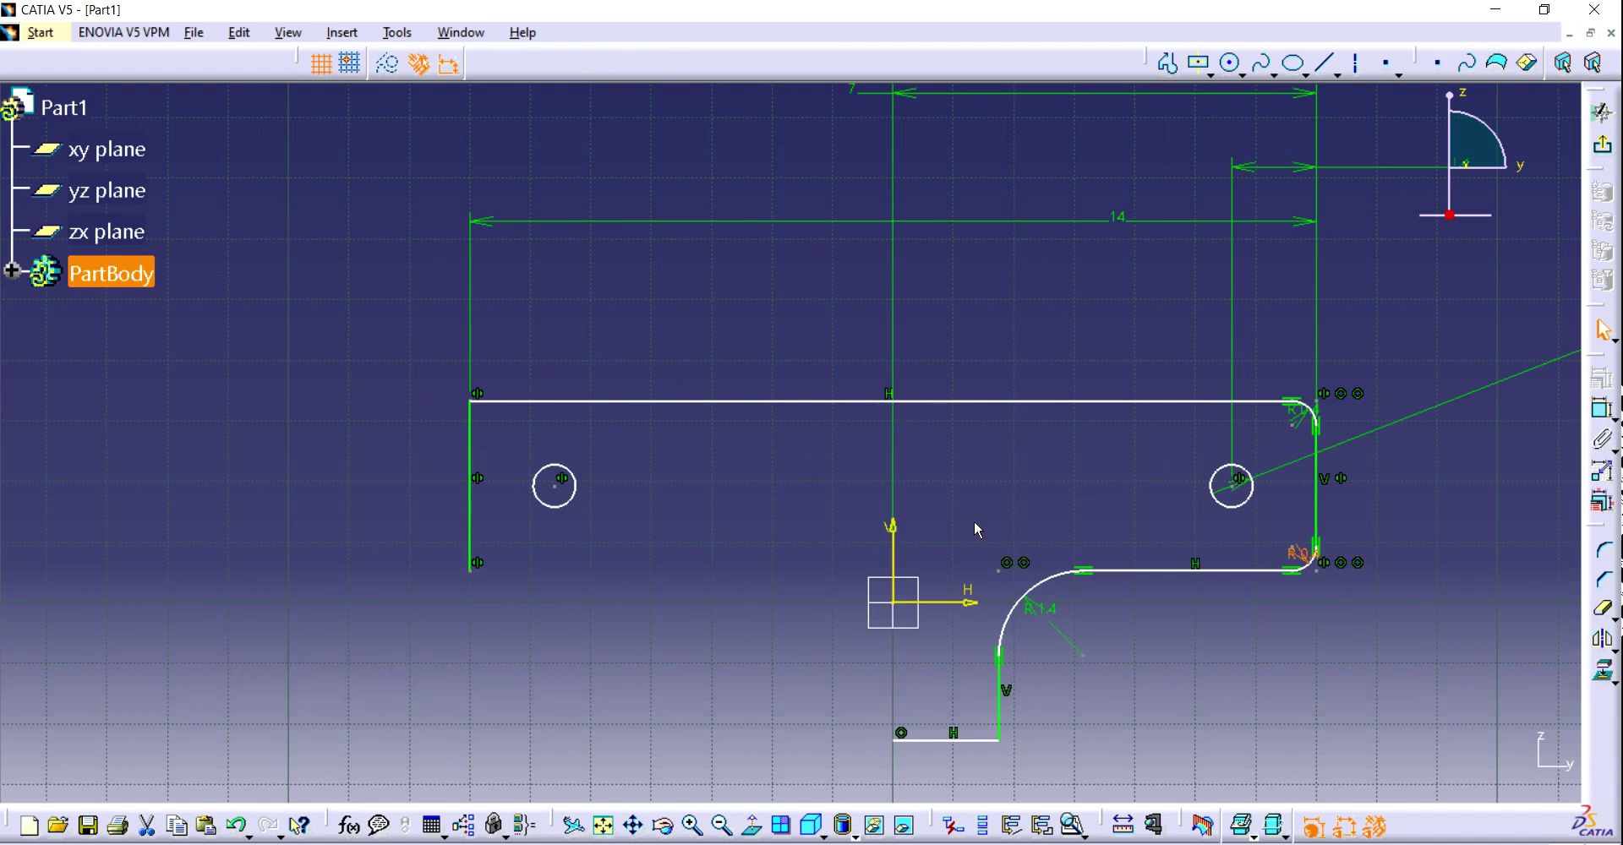
pyautogui.click(517, 403)
pyautogui.click(1604, 551)
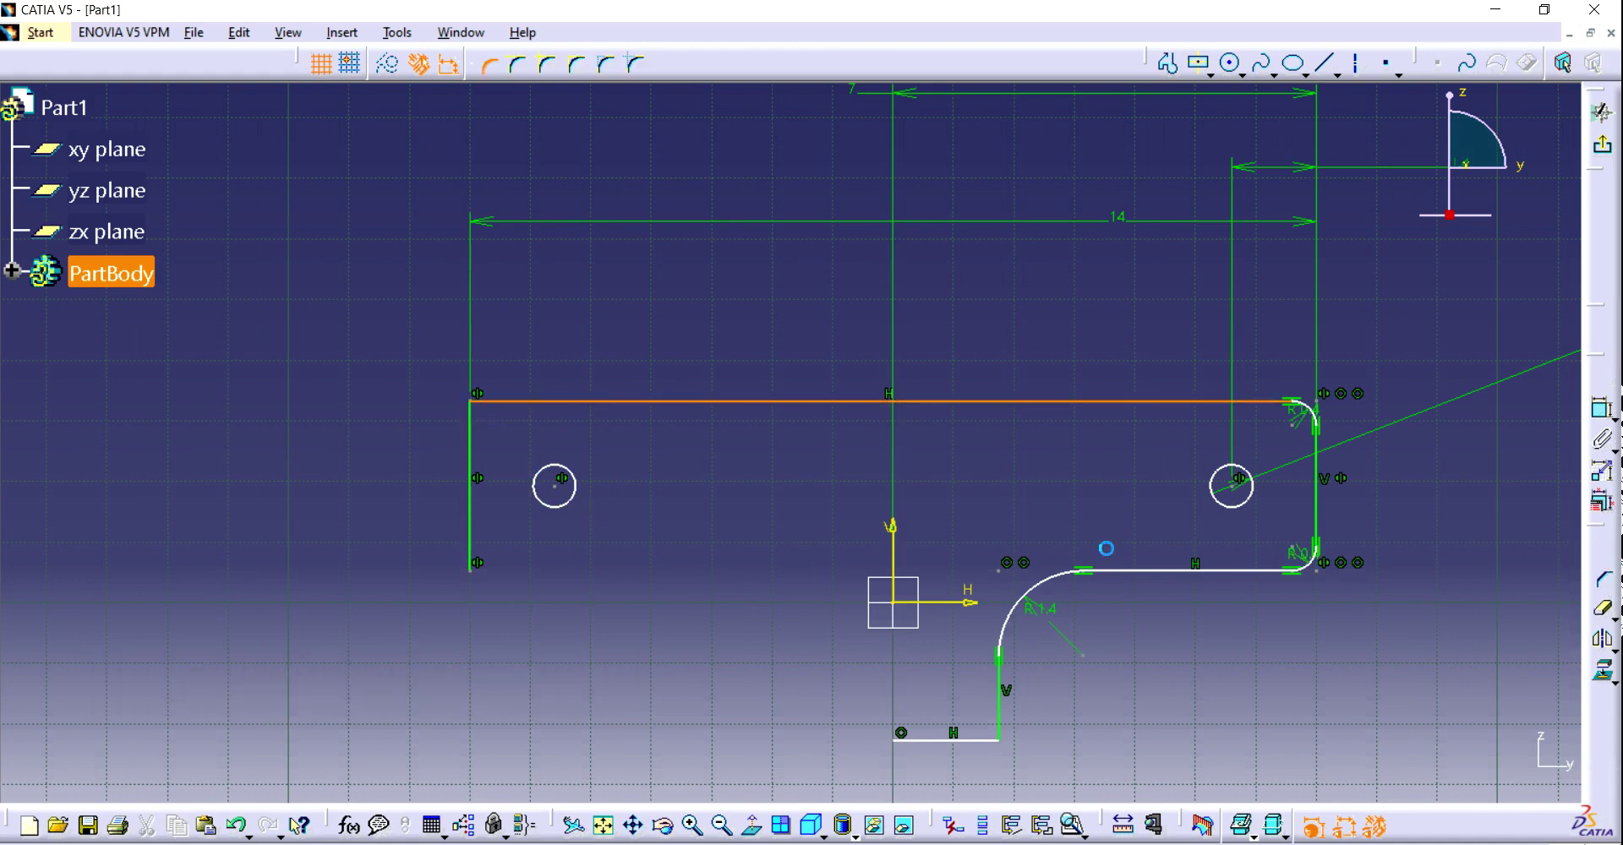
pyautogui.click(486, 431)
pyautogui.click(496, 423)
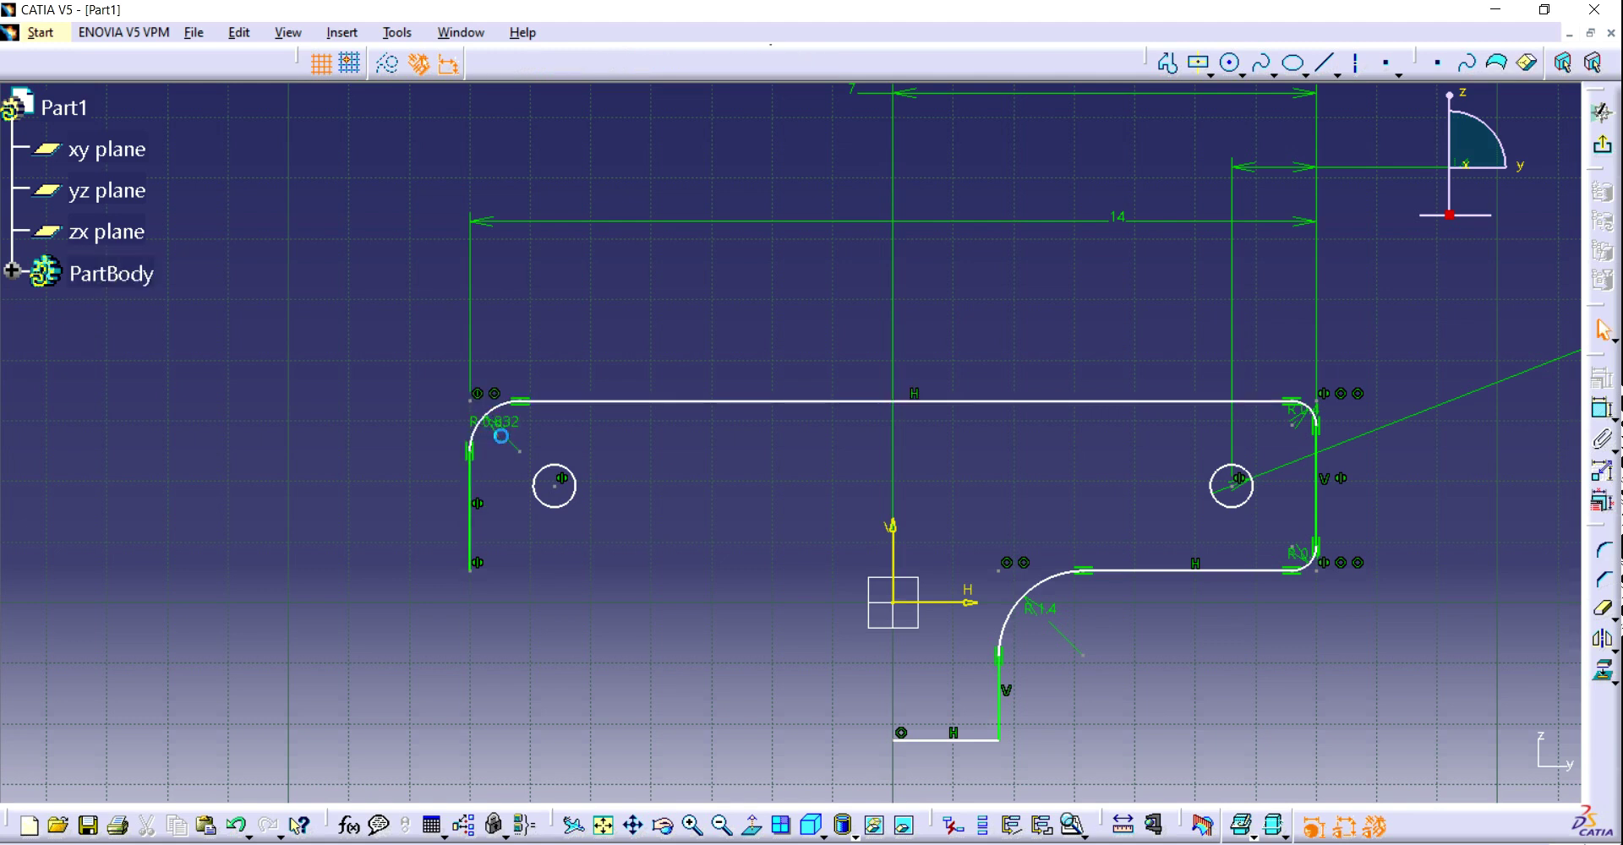
pyautogui.doubleClick(505, 436)
pyautogui.write('0')
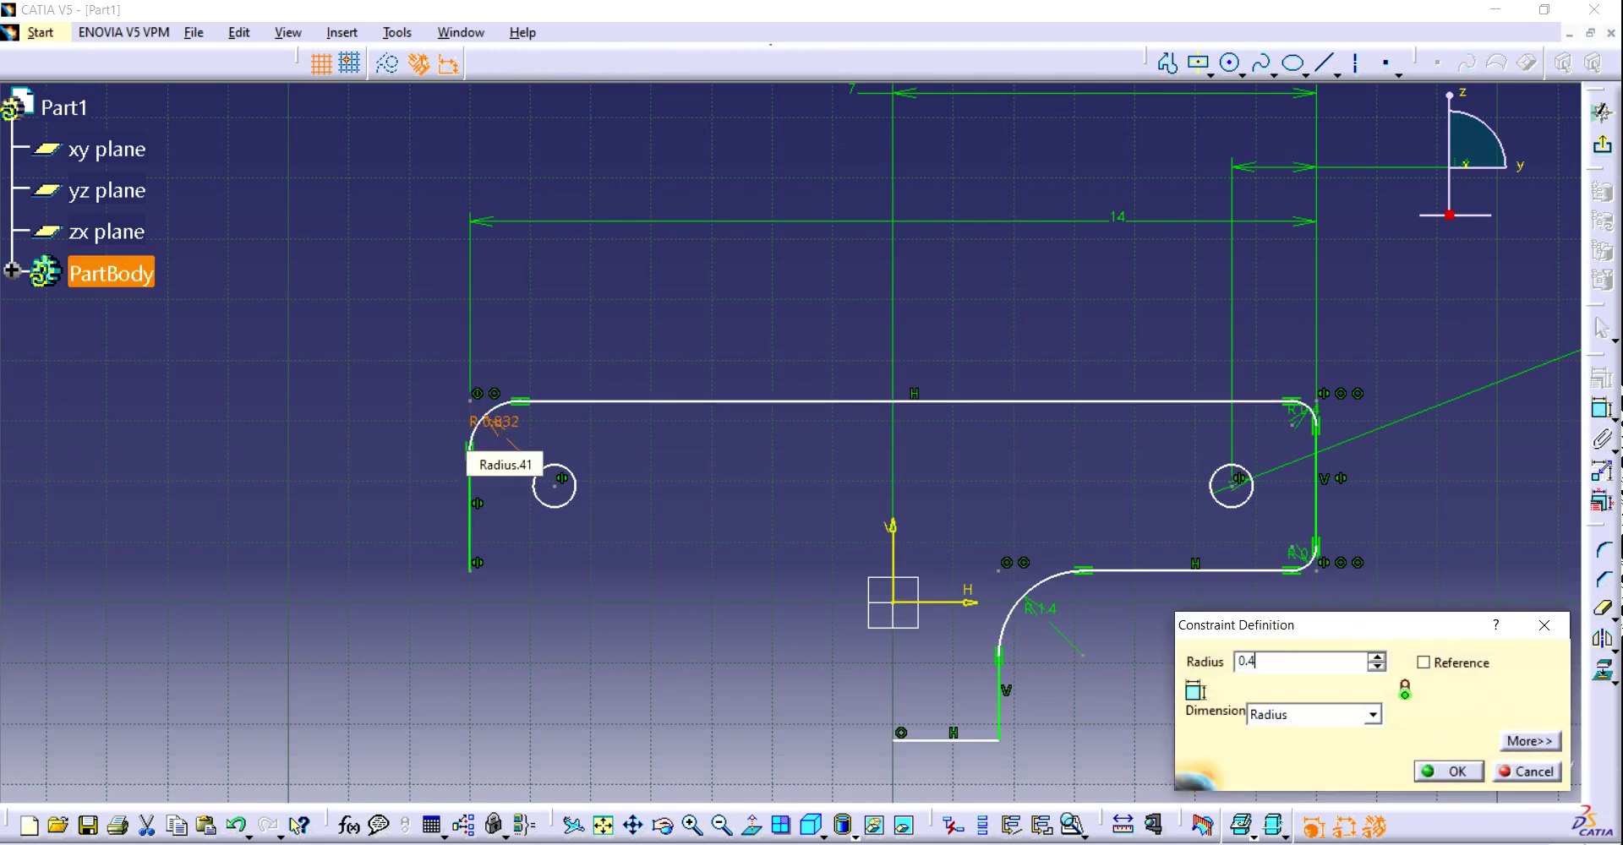
pyautogui.write('.4')
pyautogui.press('Return')
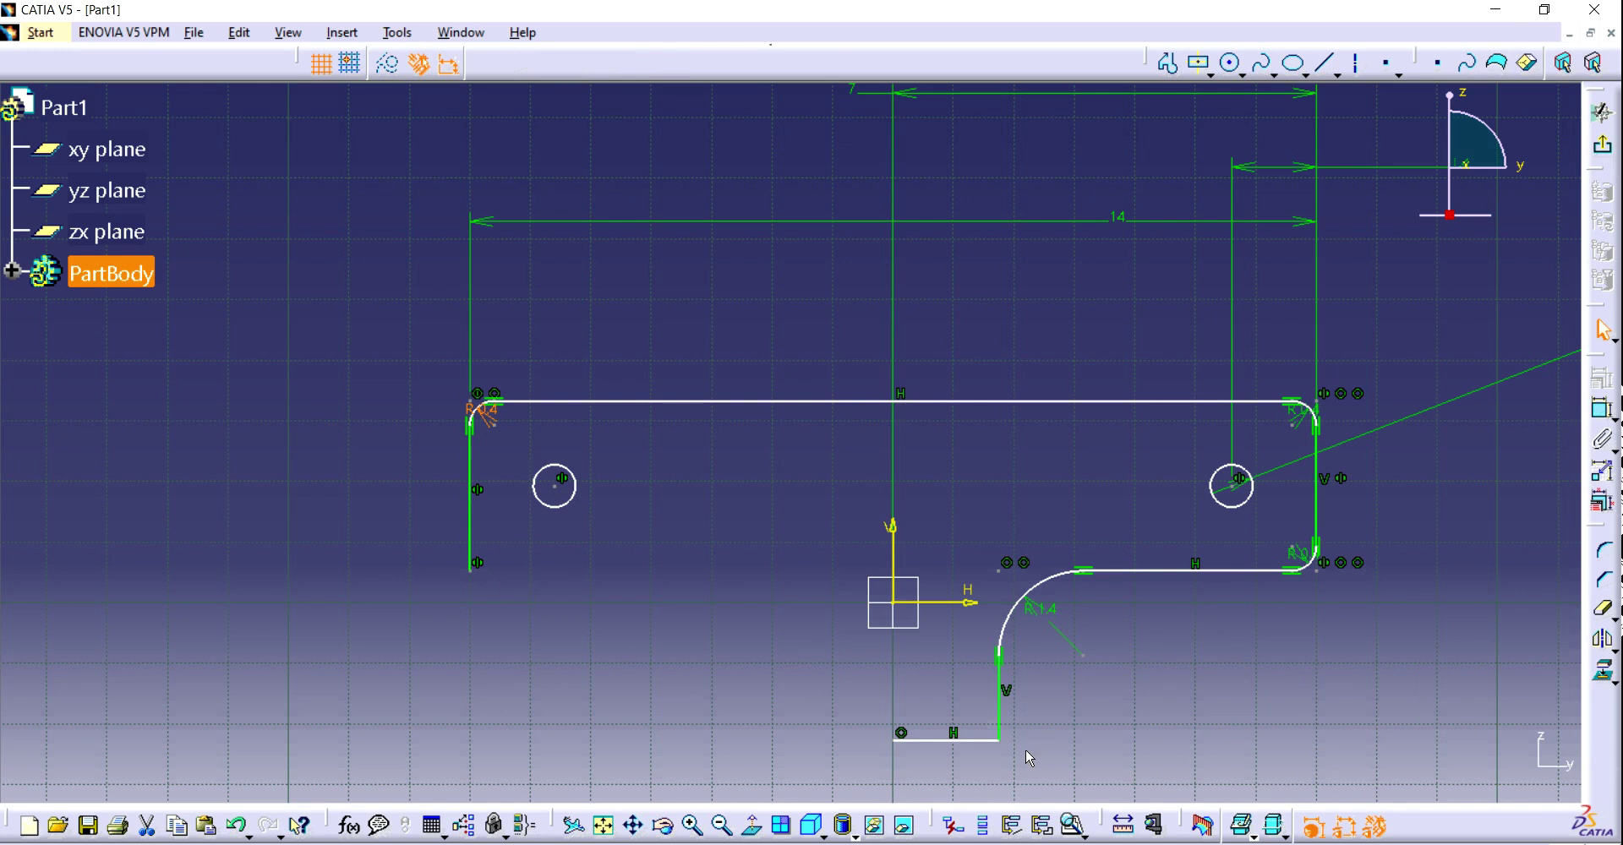
# Round the stem's bottom right corner, converting the line's length into a distance, and set the radius to 0.4 cm
pyautogui.click(985, 740)
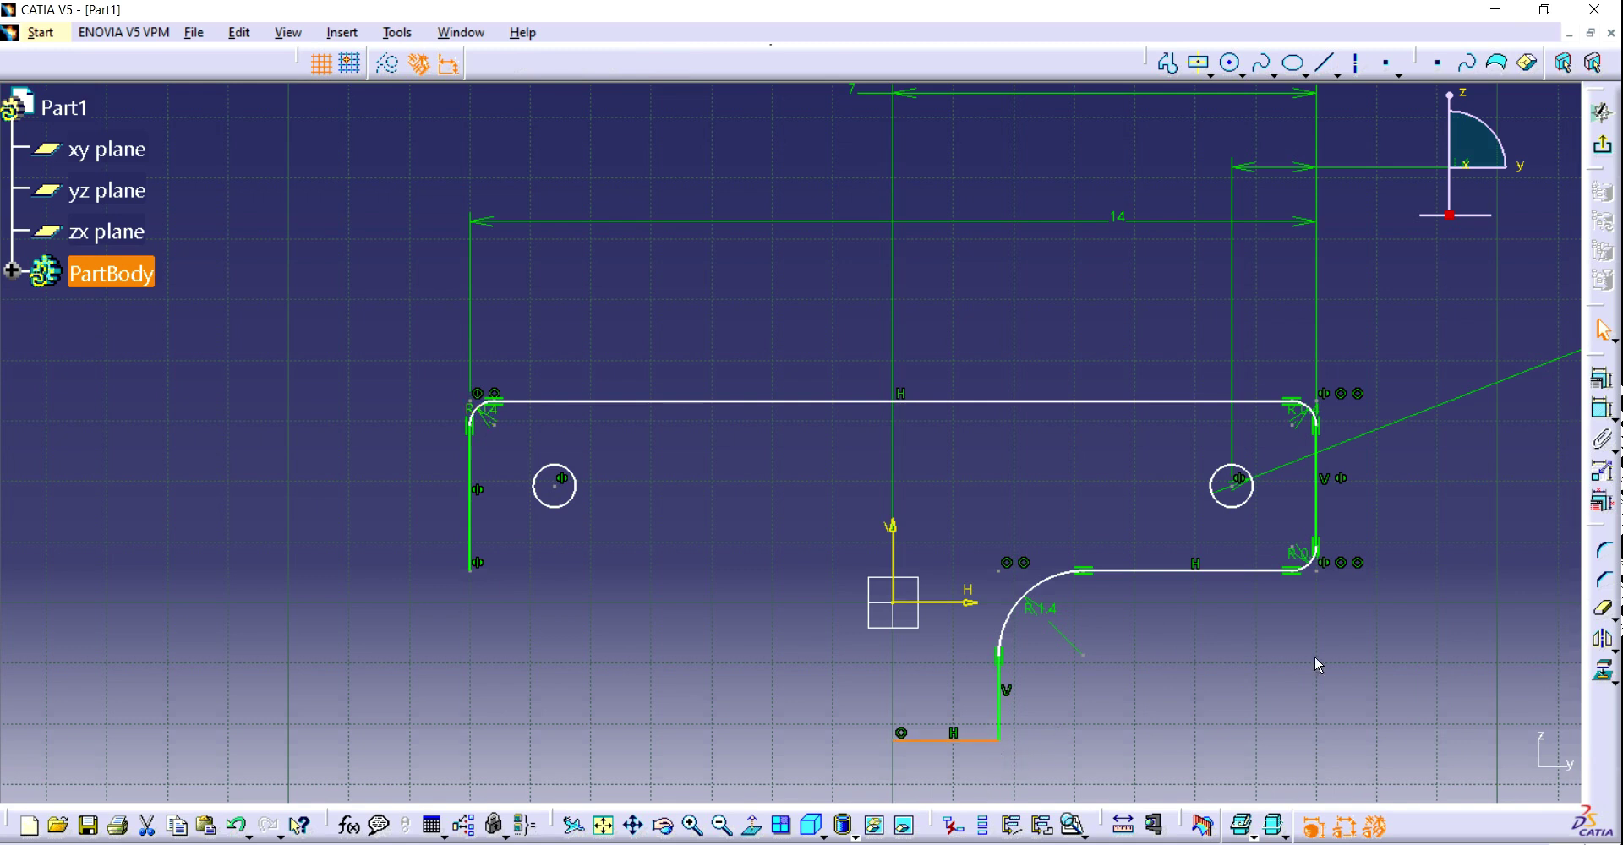
pyautogui.click(1606, 554)
pyautogui.click(1000, 727)
pyautogui.click(976, 714)
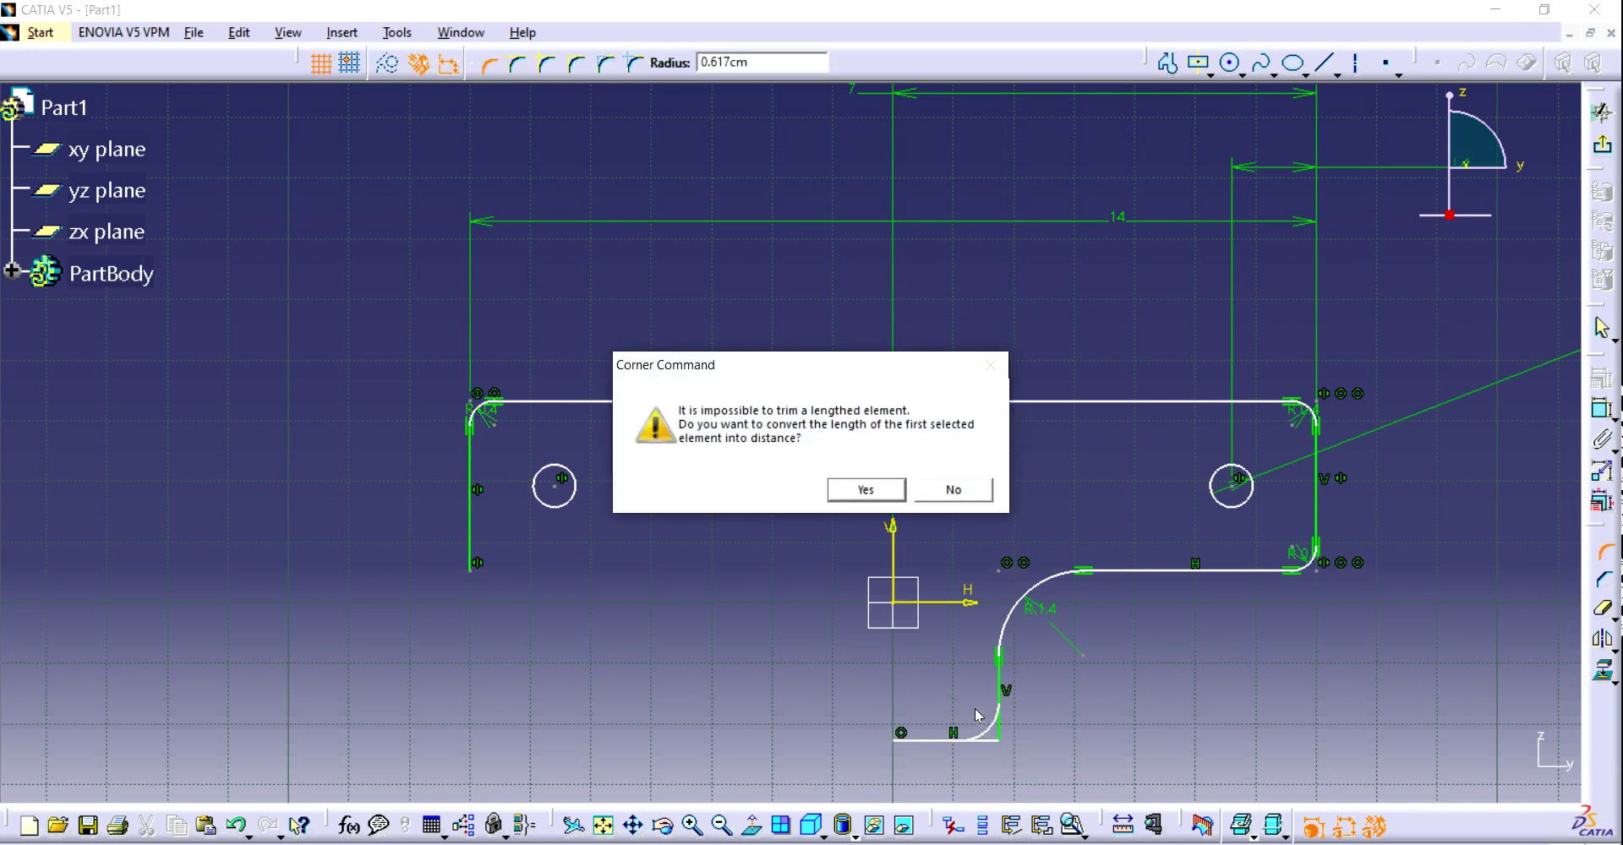
pyautogui.click(865, 498)
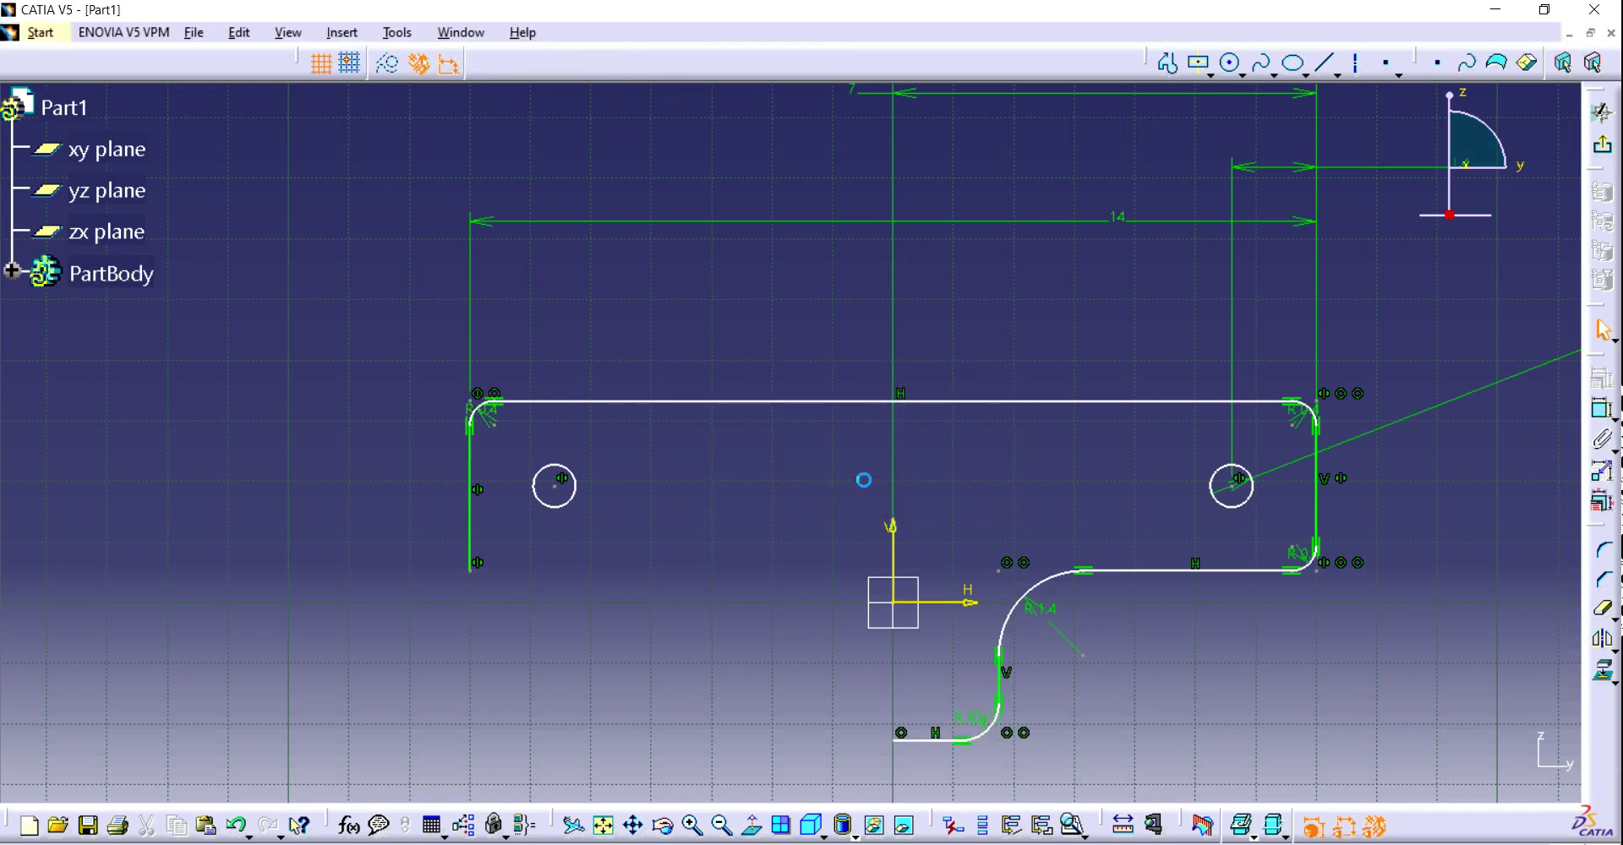
pyautogui.doubleClick(985, 720)
pyautogui.write('0.4')
pyautogui.press('Return')
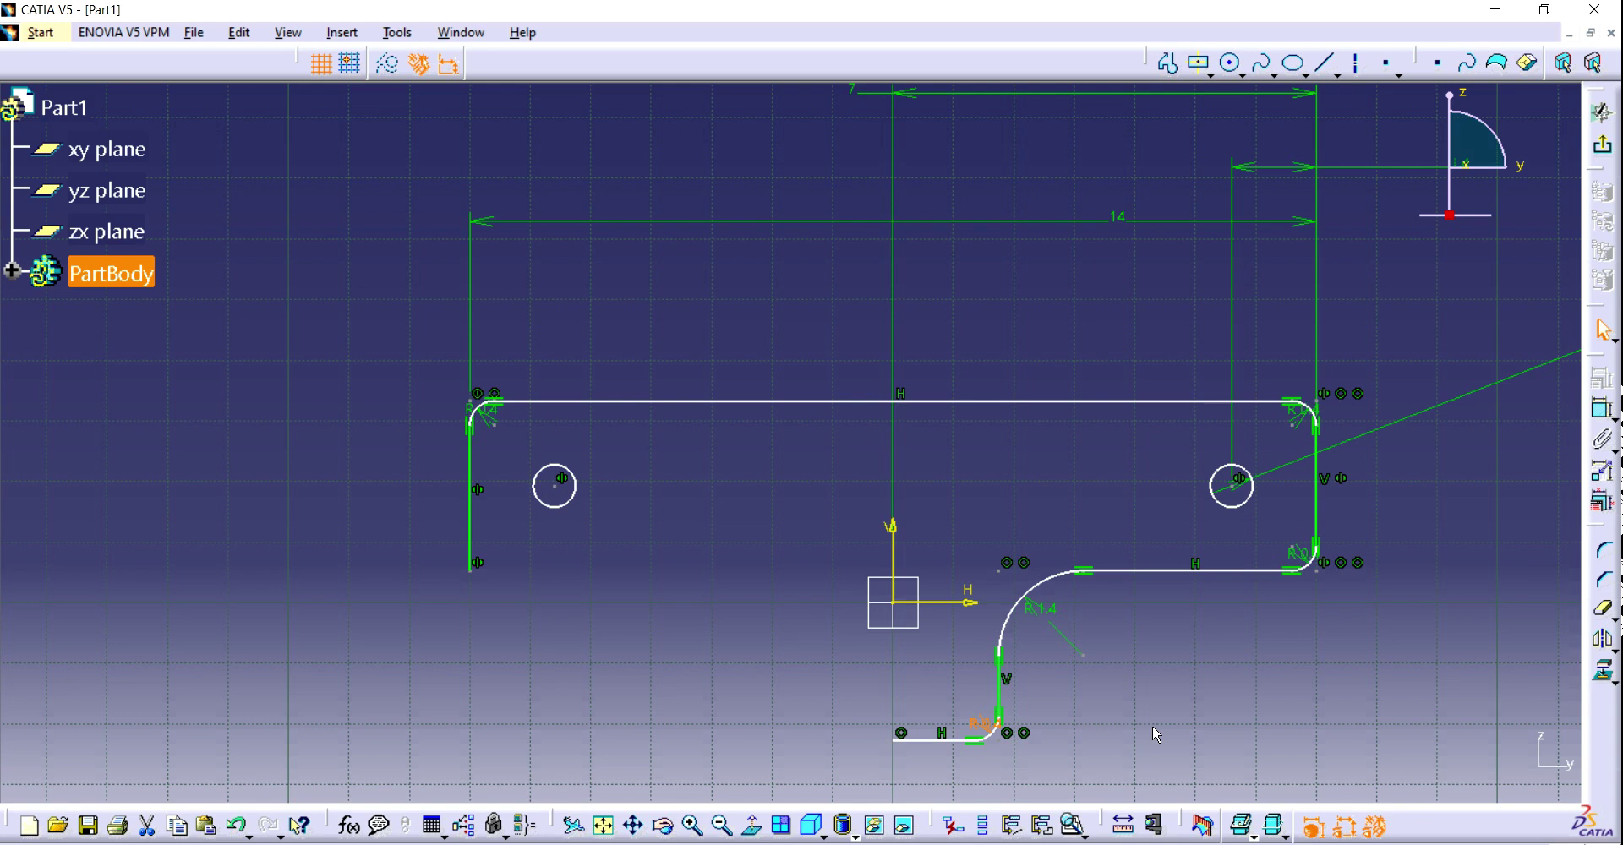
pyautogui.click(1222, 570)
pyautogui.click(1603, 410)
pyautogui.click(1321, 627)
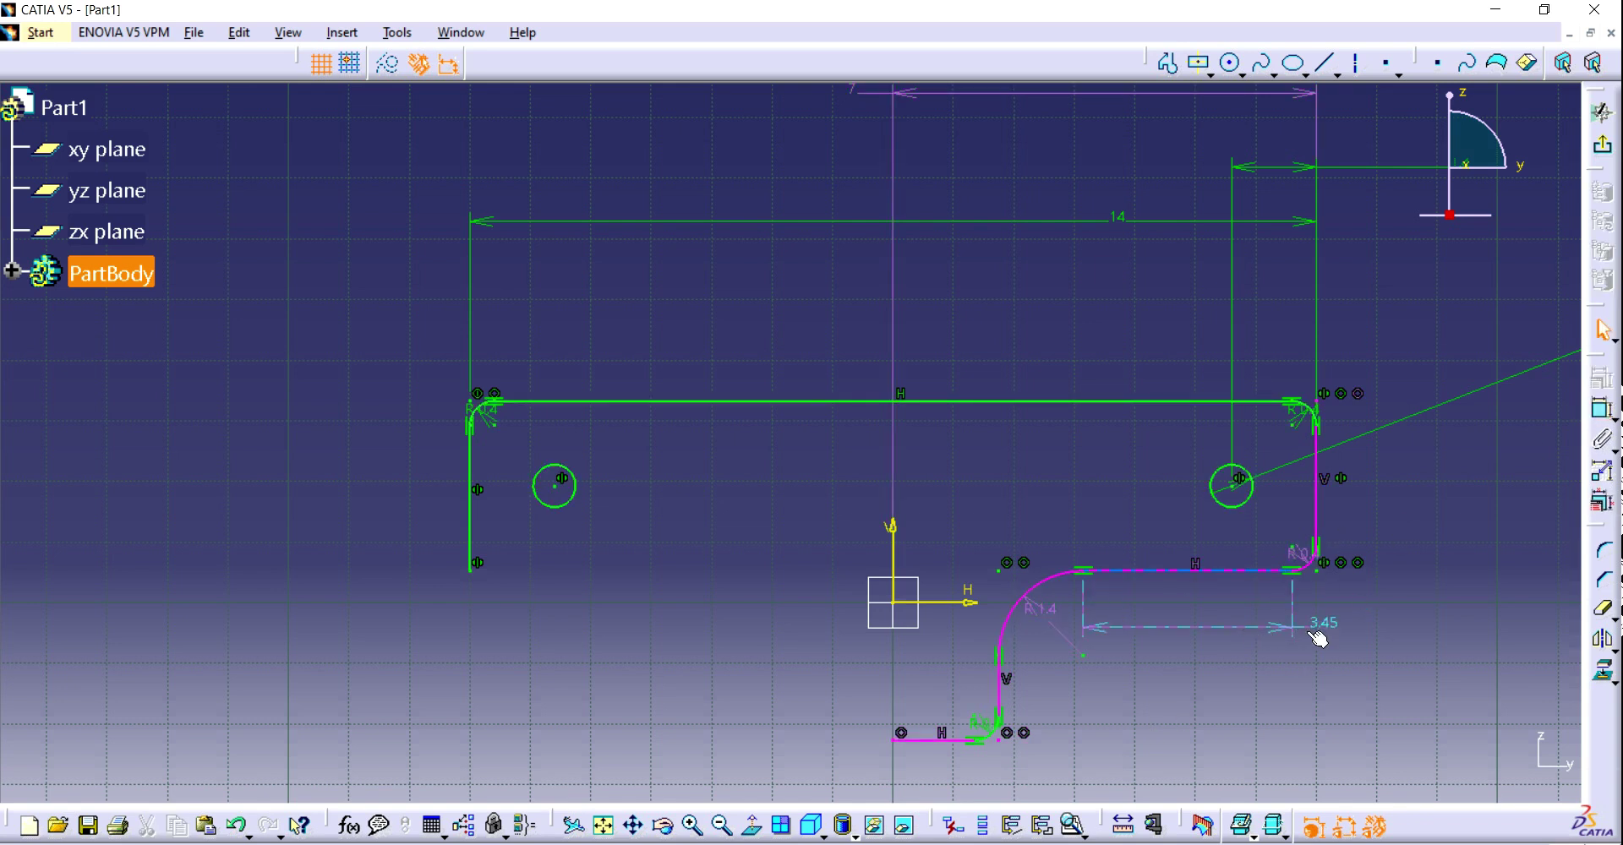
pyautogui.rightClick(1323, 629)
pyautogui.click(1351, 572)
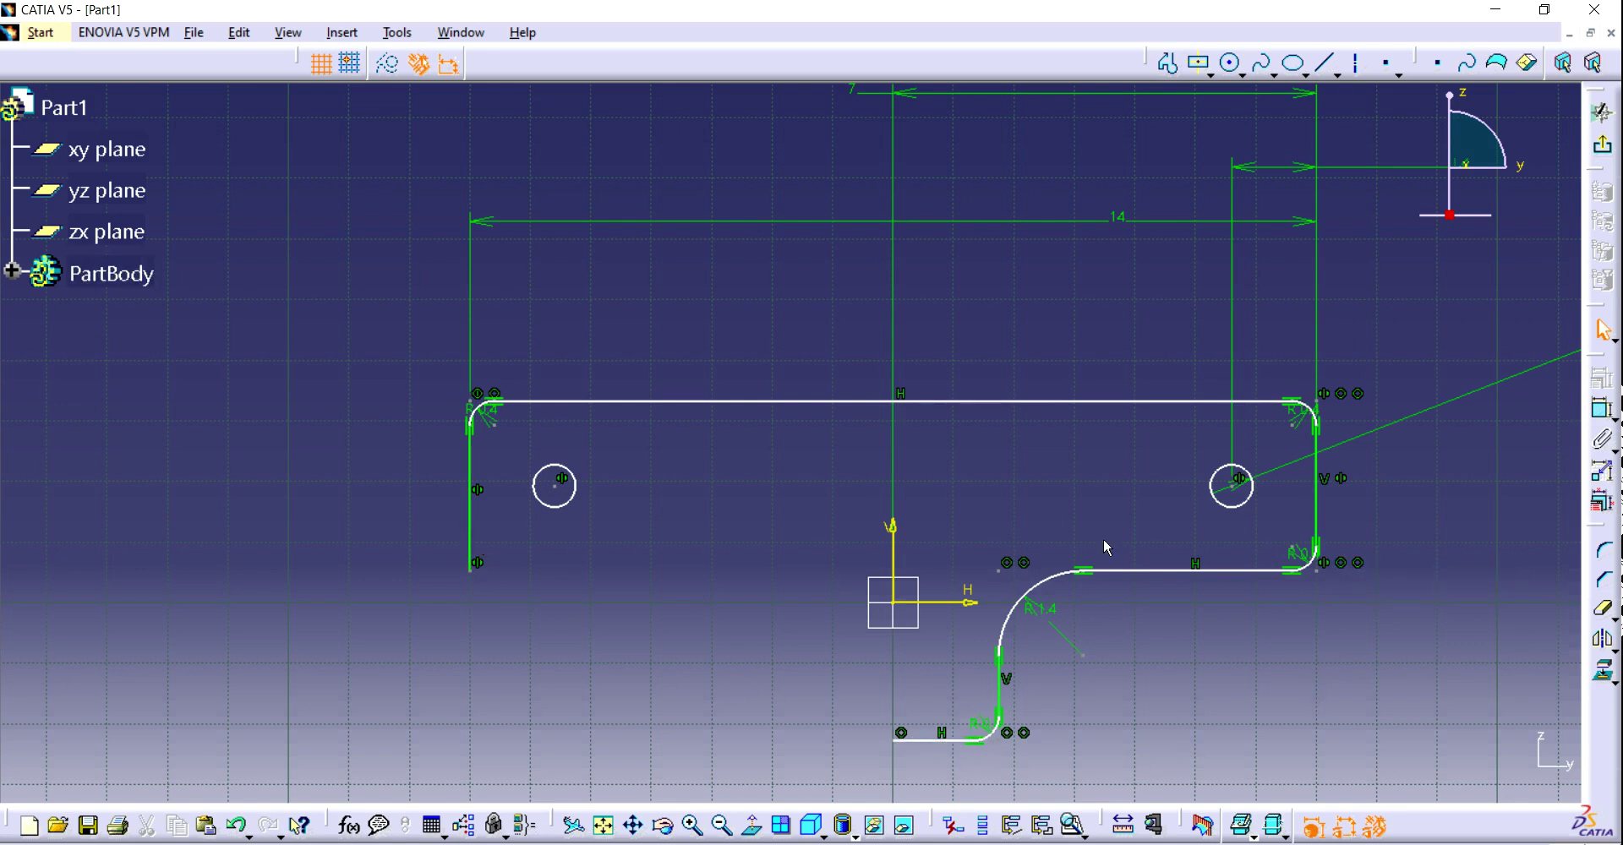
# Mirror the lower right chain, from the wide section's rounded corner to the stem's bottom line, about the vertical axis
pyautogui.moveTo(829, 469); pyautogui.dragTo(1352, 776)
pyautogui.click(1606, 642)
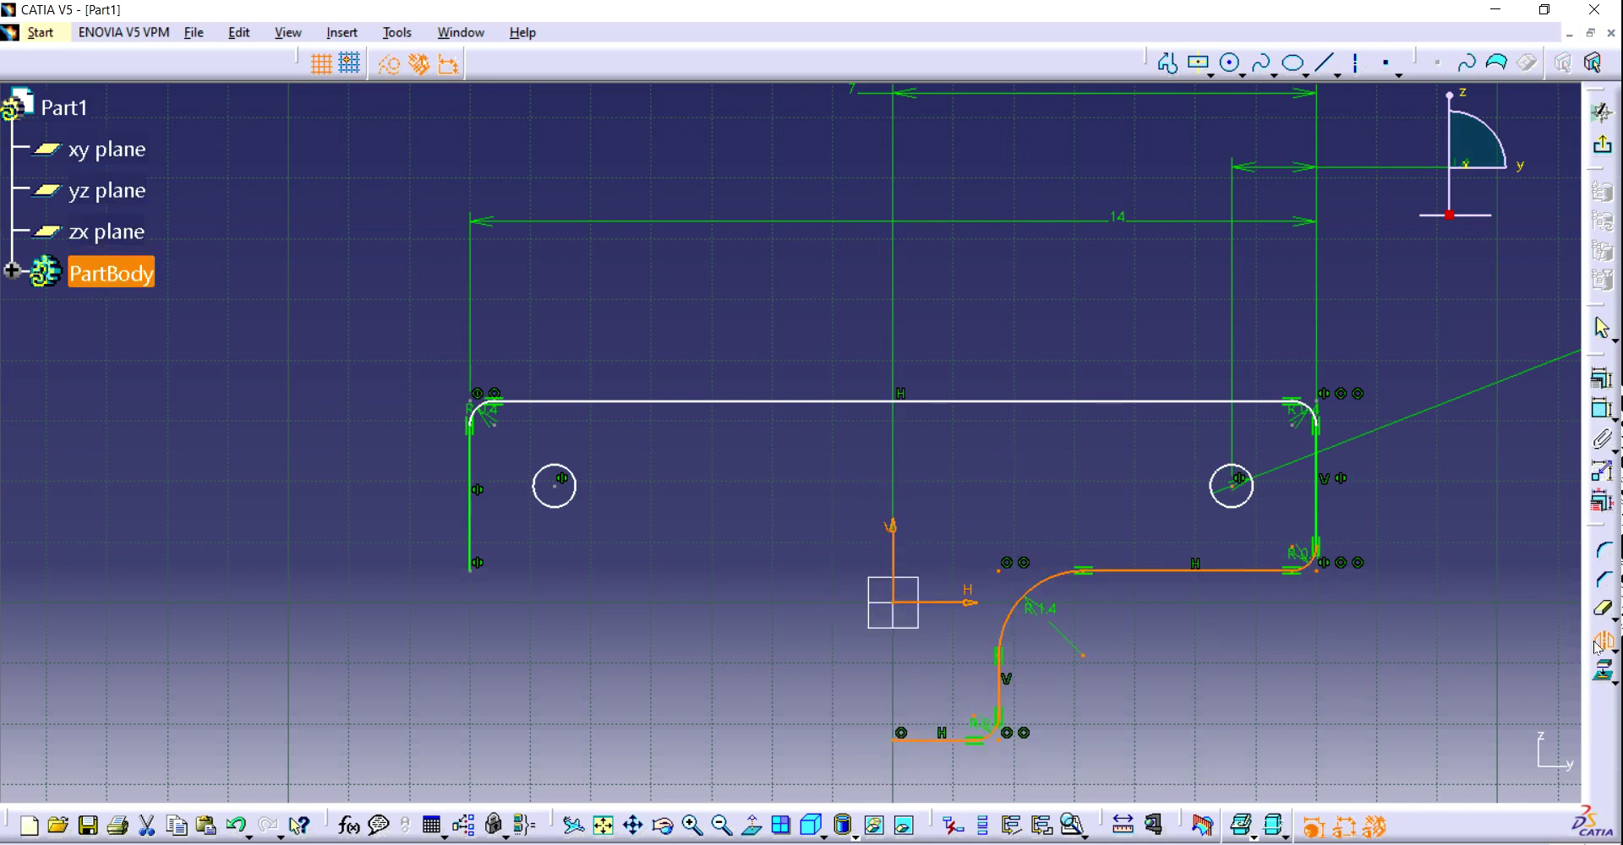
pyautogui.click(1312, 559)
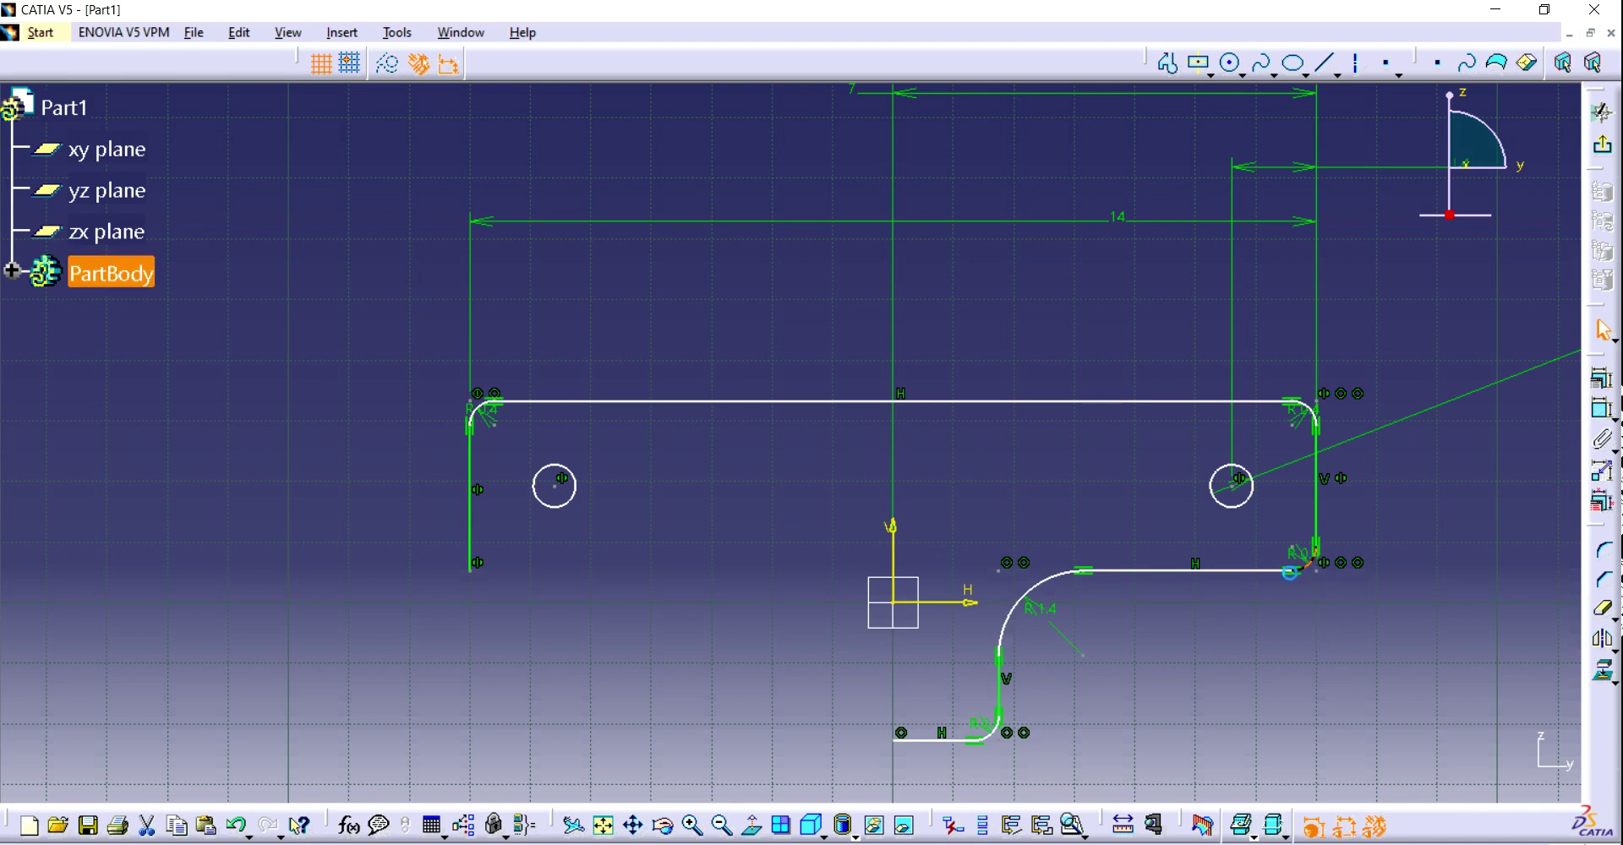
pyautogui.click(1152, 572)
pyautogui.keyDown('ctrl'); pyautogui.click(1062, 589); pyautogui.keyUp('ctrl')
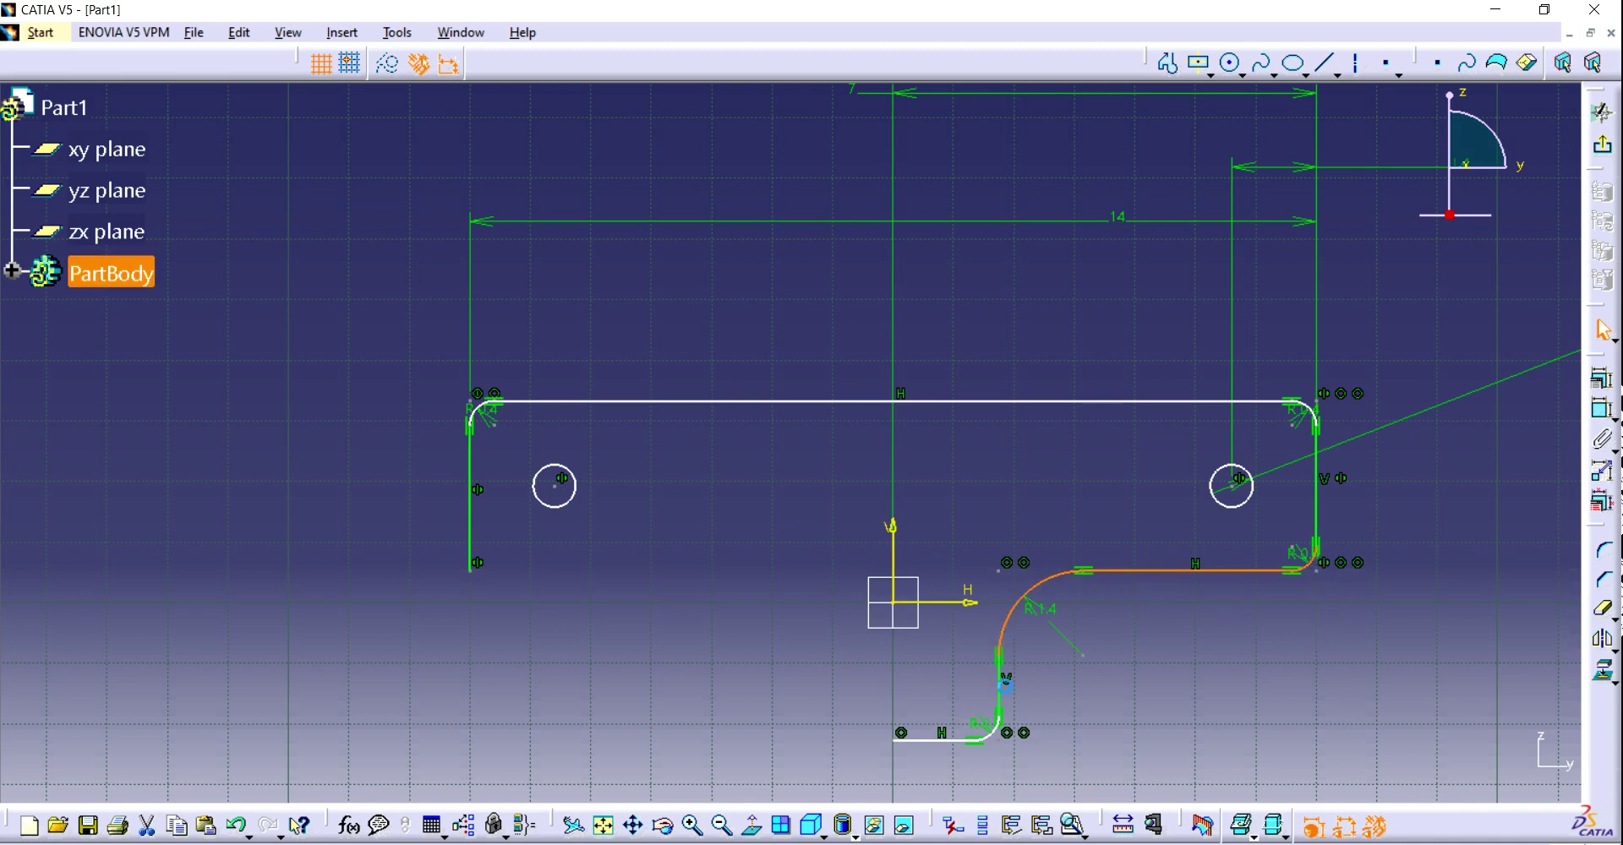
pyautogui.keyDown('ctrl'); pyautogui.click(1002, 690); pyautogui.keyUp('ctrl')
pyautogui.keyDown('ctrl'); pyautogui.click(989, 728); pyautogui.keyUp('ctrl')
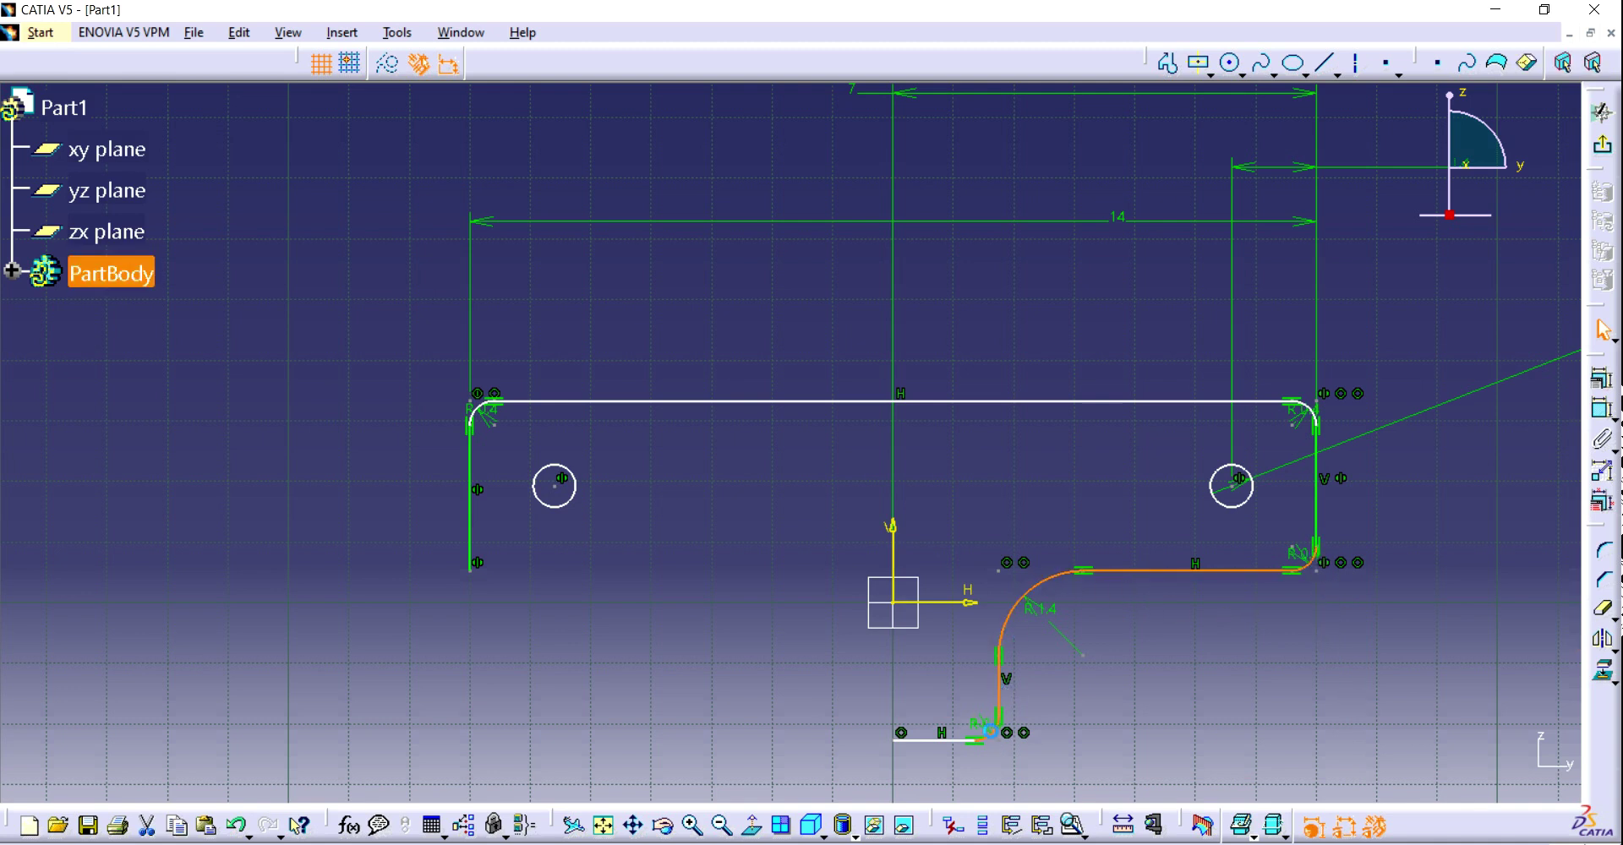
pyautogui.keyDown('ctrl'); pyautogui.click(937, 737); pyautogui.keyUp('ctrl')
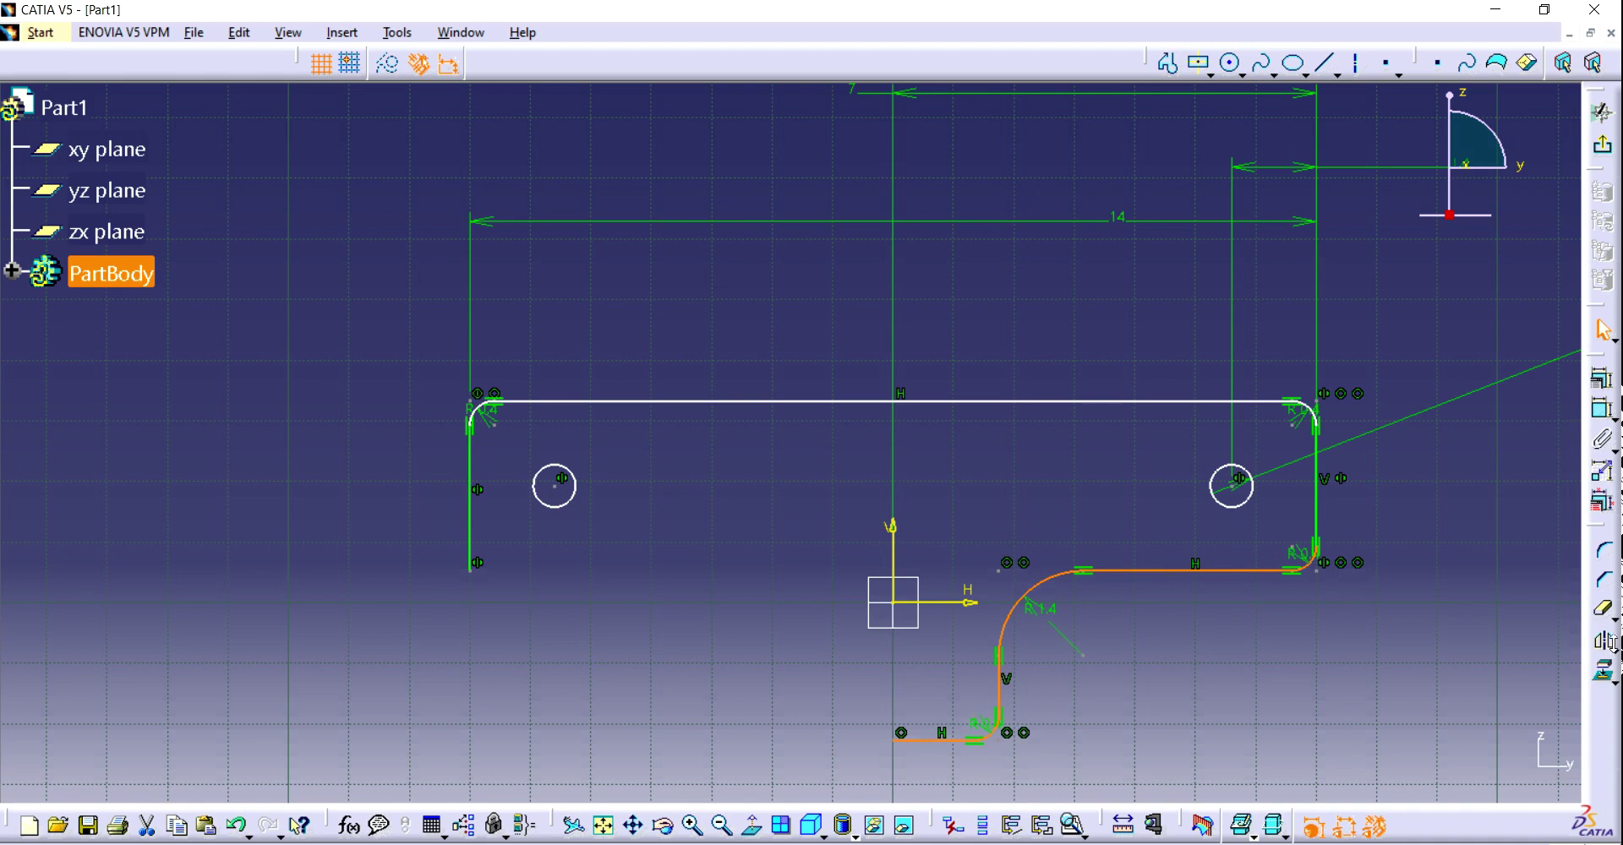
pyautogui.click(894, 525)
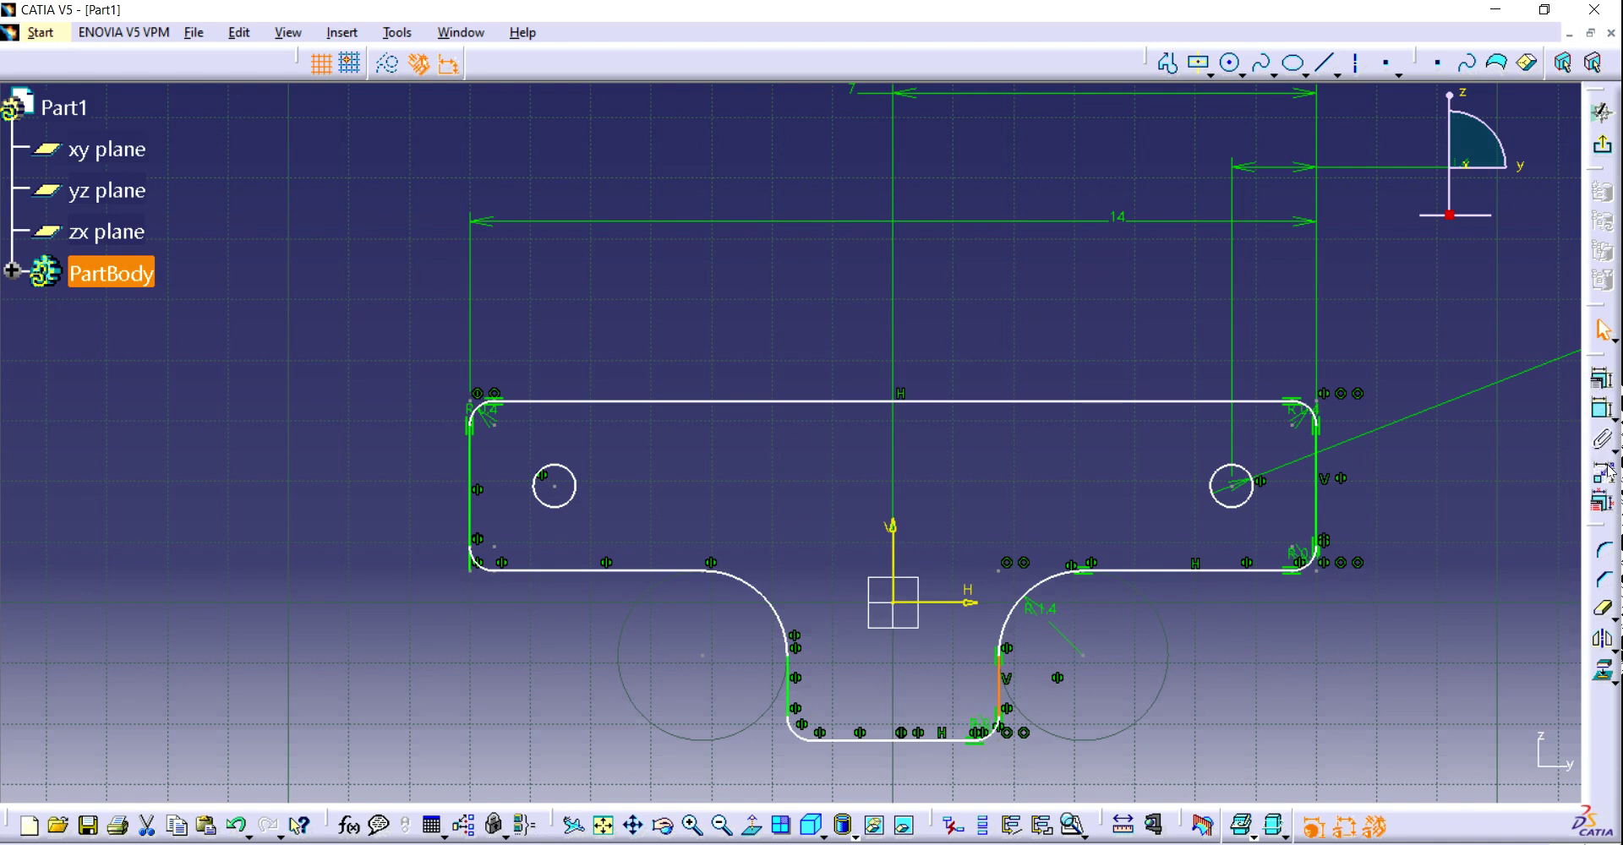
pyautogui.click(1602, 411)
pyautogui.click(1323, 482)
pyautogui.rightClick(1296, 605)
pyautogui.click(1352, 541)
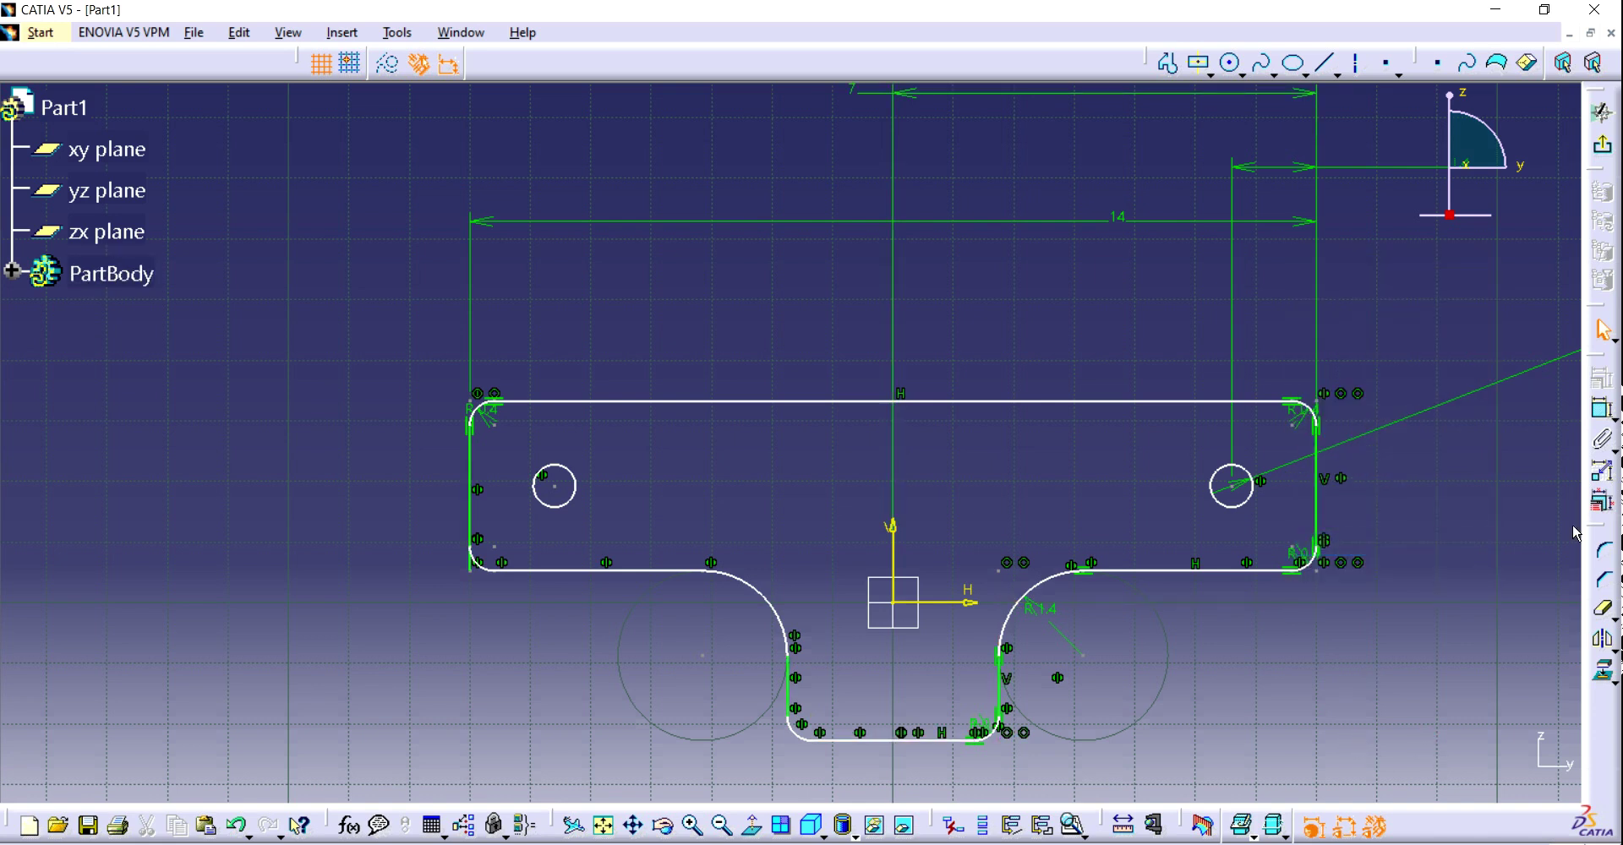
# Leave the sketch and try to pad the complete profile
pyautogui.click(1602, 146)
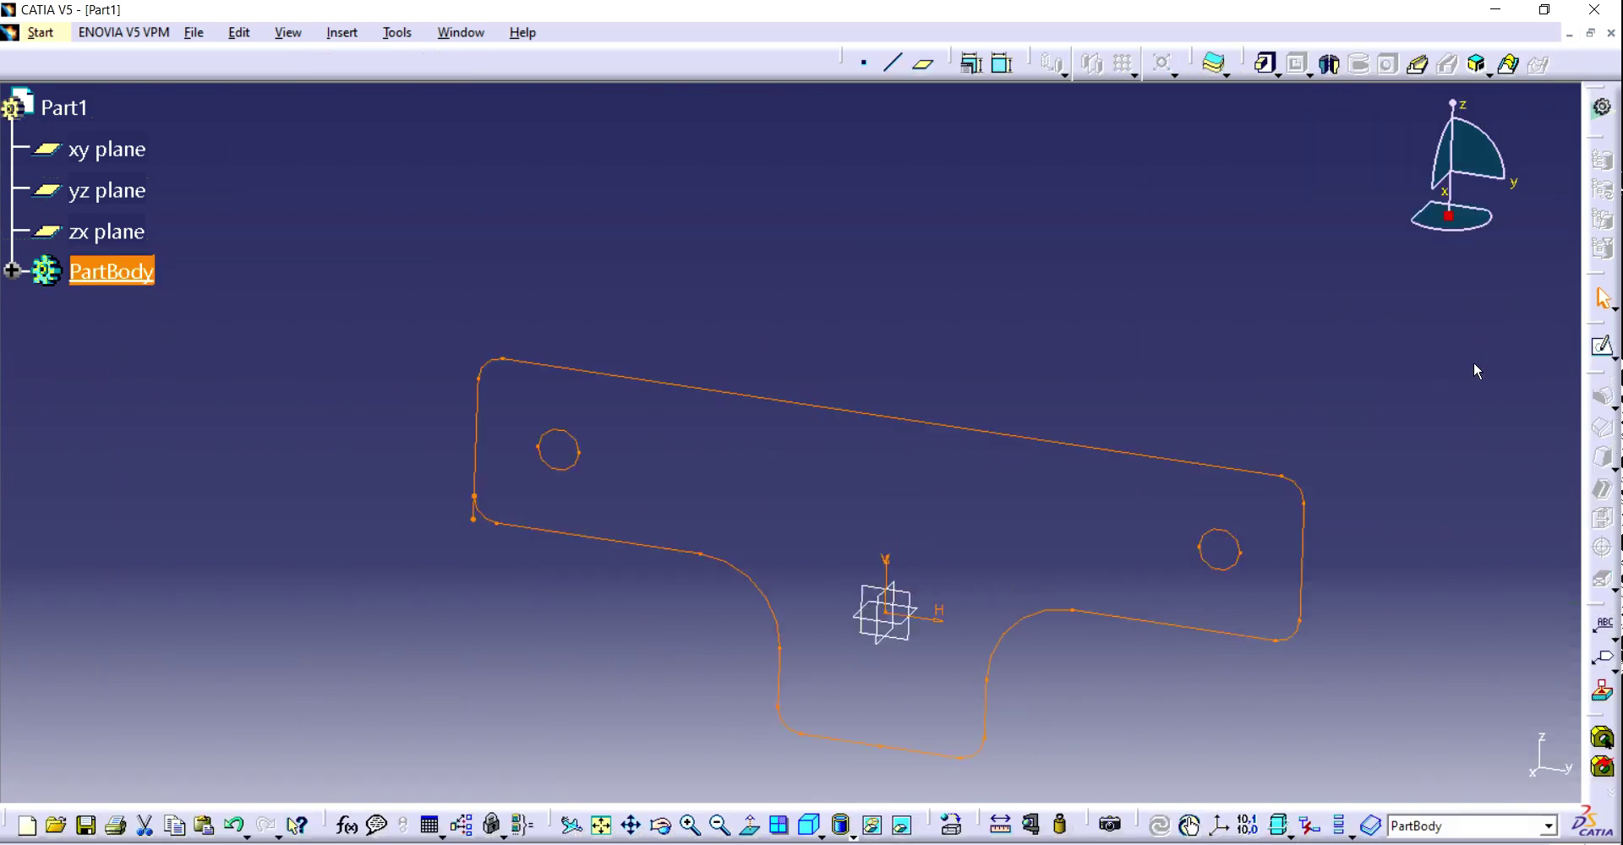
pyautogui.click(1262, 69)
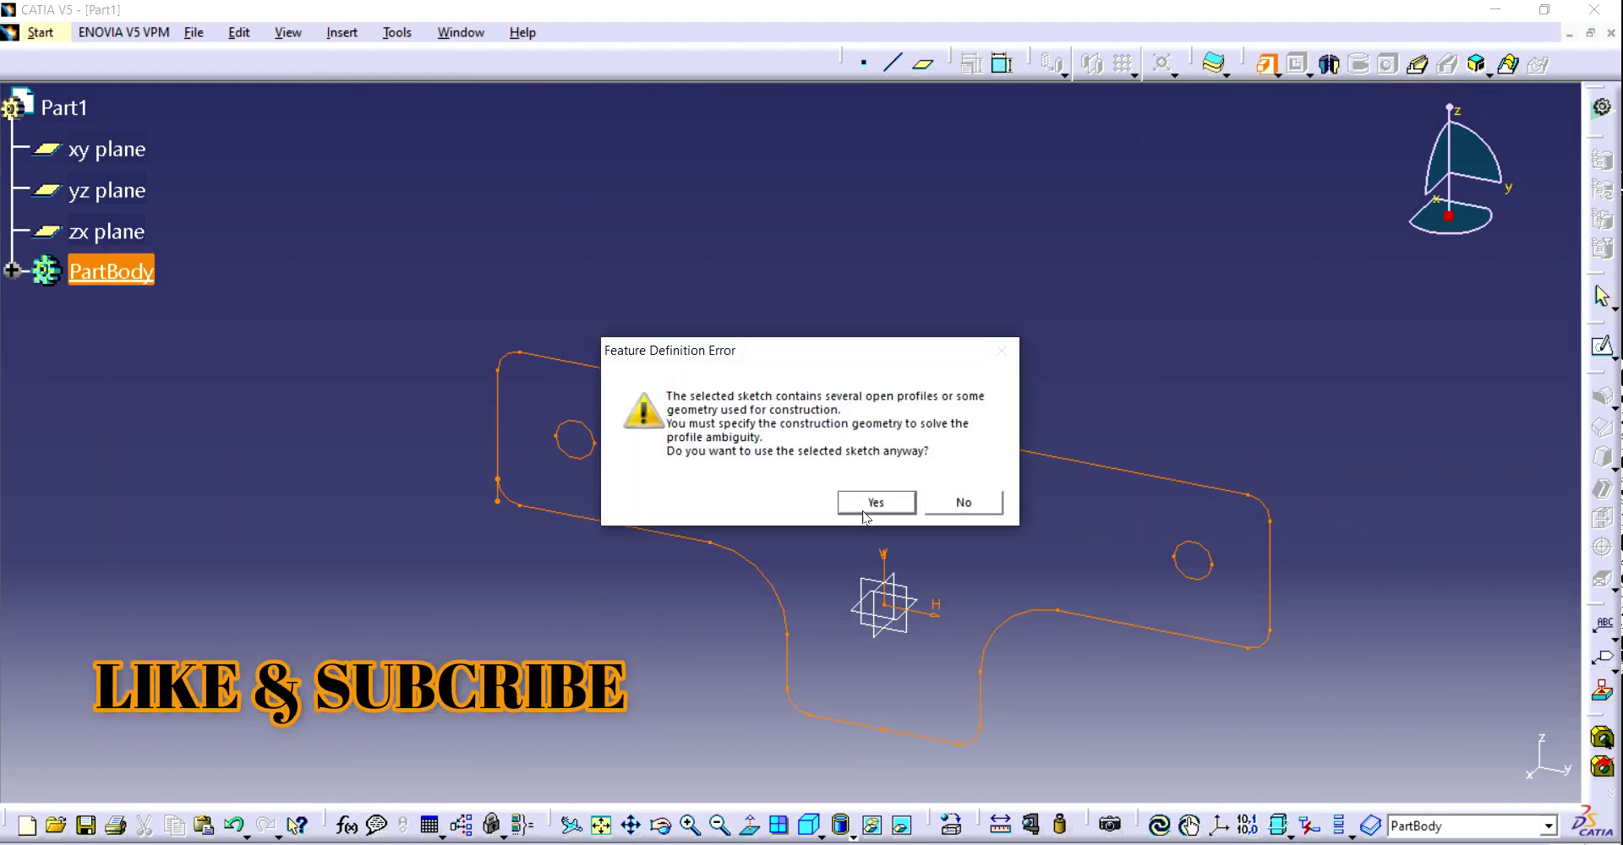
pyautogui.click(964, 502)
pyautogui.click(498, 499)
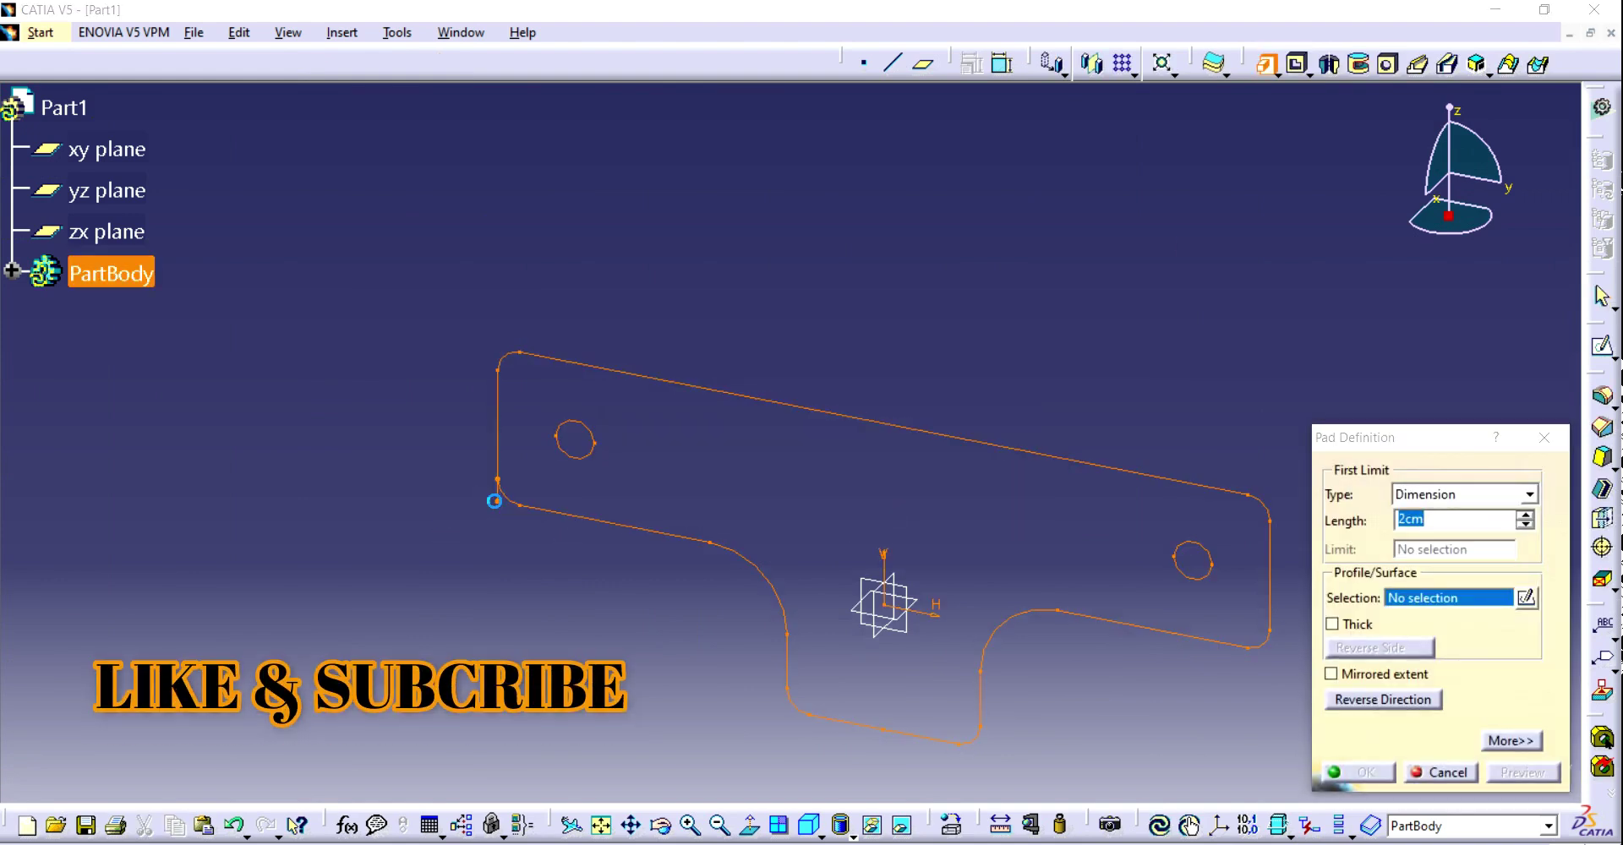
pyautogui.click(876, 502)
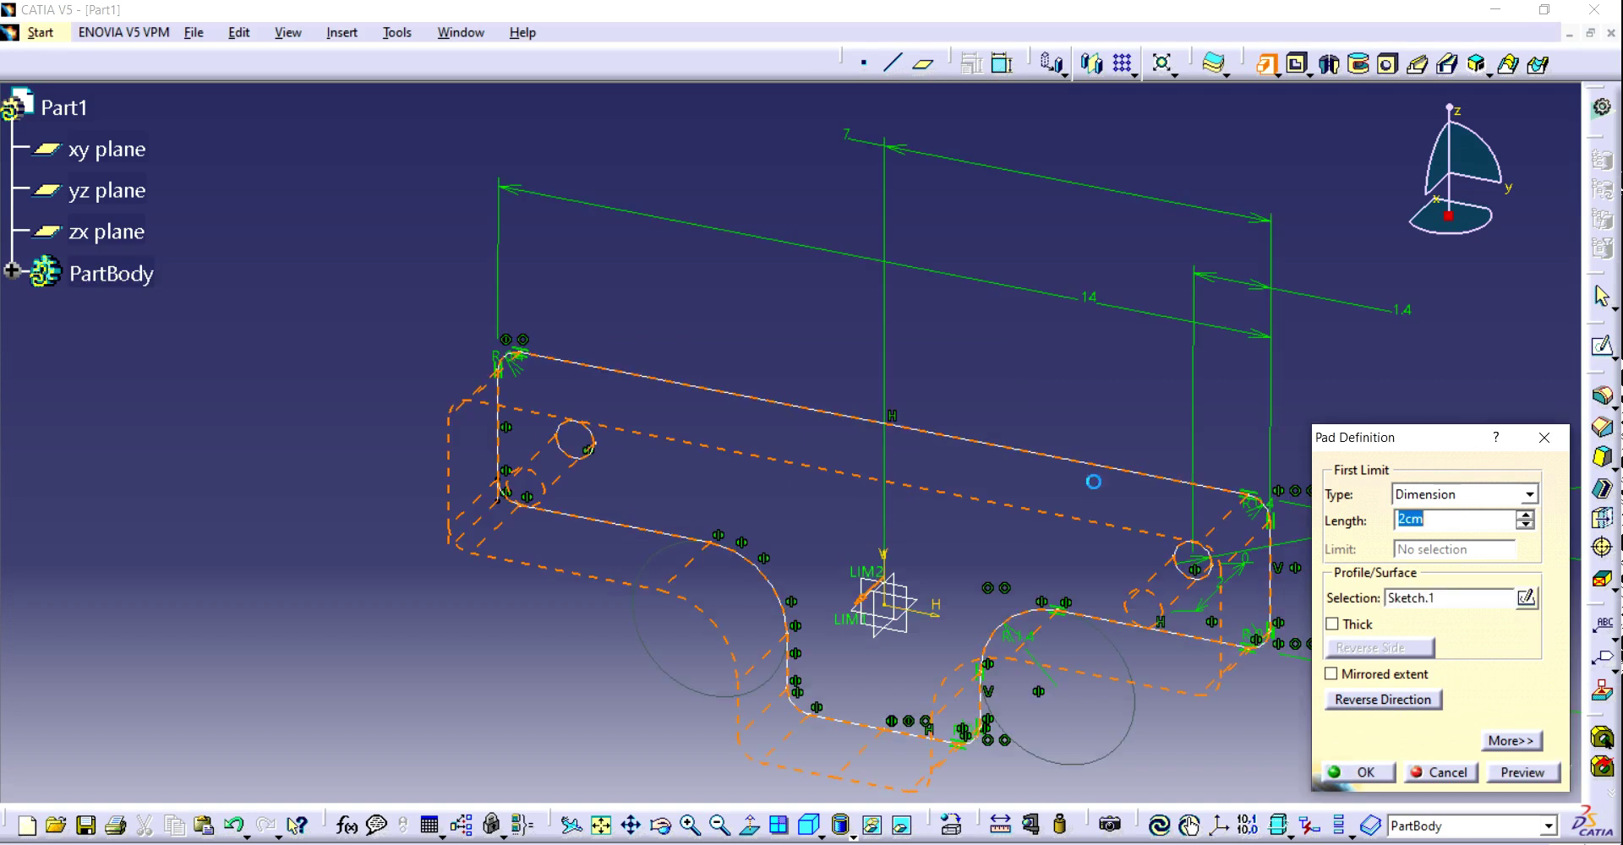
pyautogui.press('Escape')
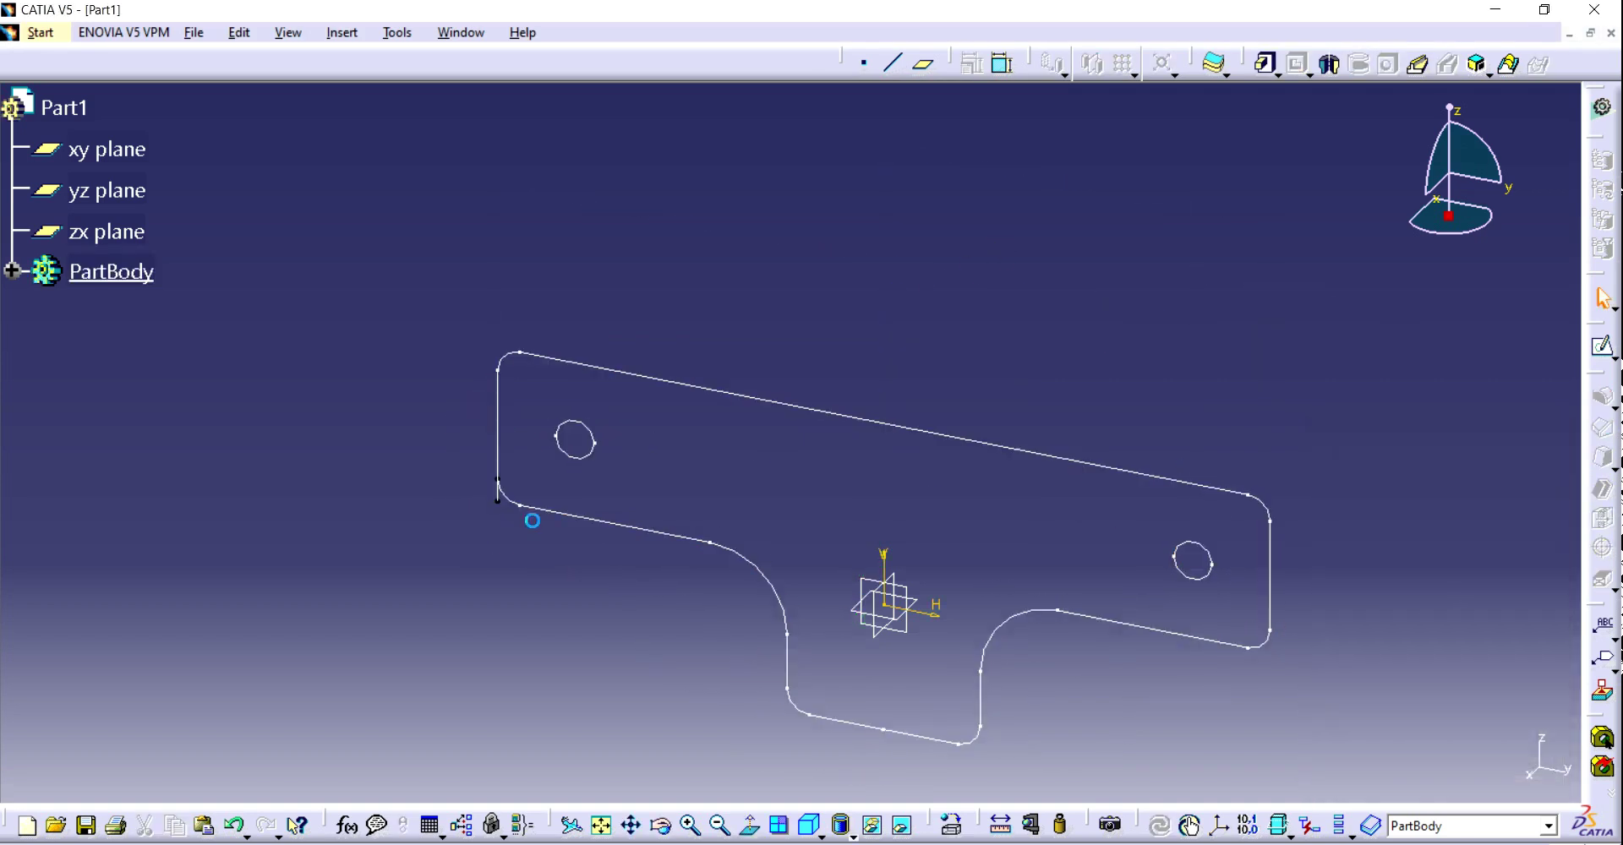
# Reopen the profile sketch and remove the leftover line stub below the wide section's lower left rounded corner
pyautogui.doubleClick(529, 508)
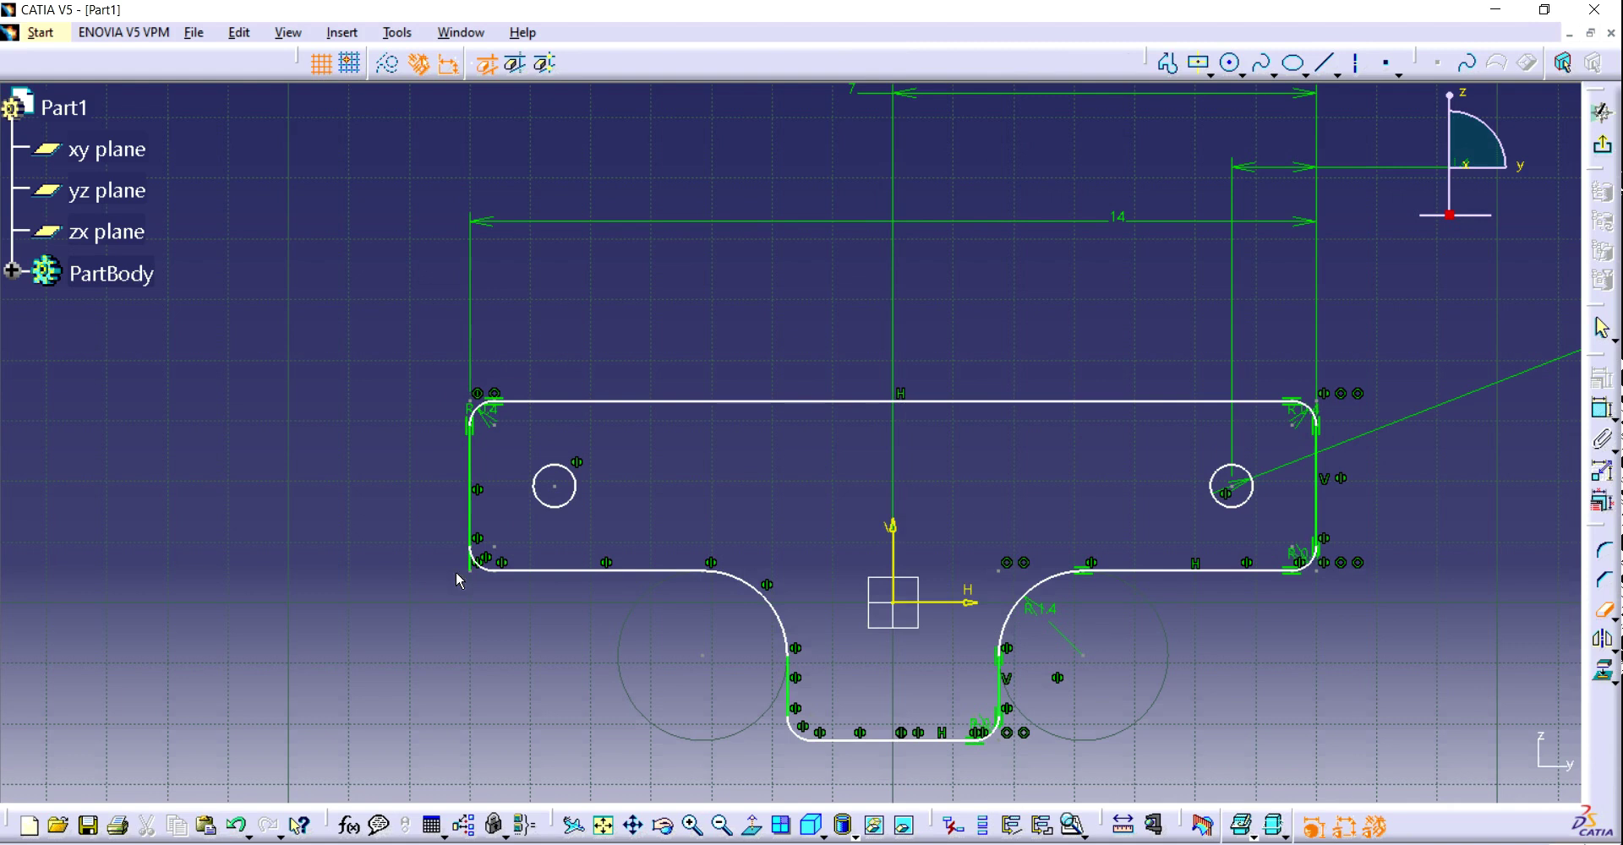
pyautogui.click(693, 826)
pyautogui.moveTo(534, 584); pyautogui.dragTo(982, 487, button='middle')
pyautogui.click(717, 562)
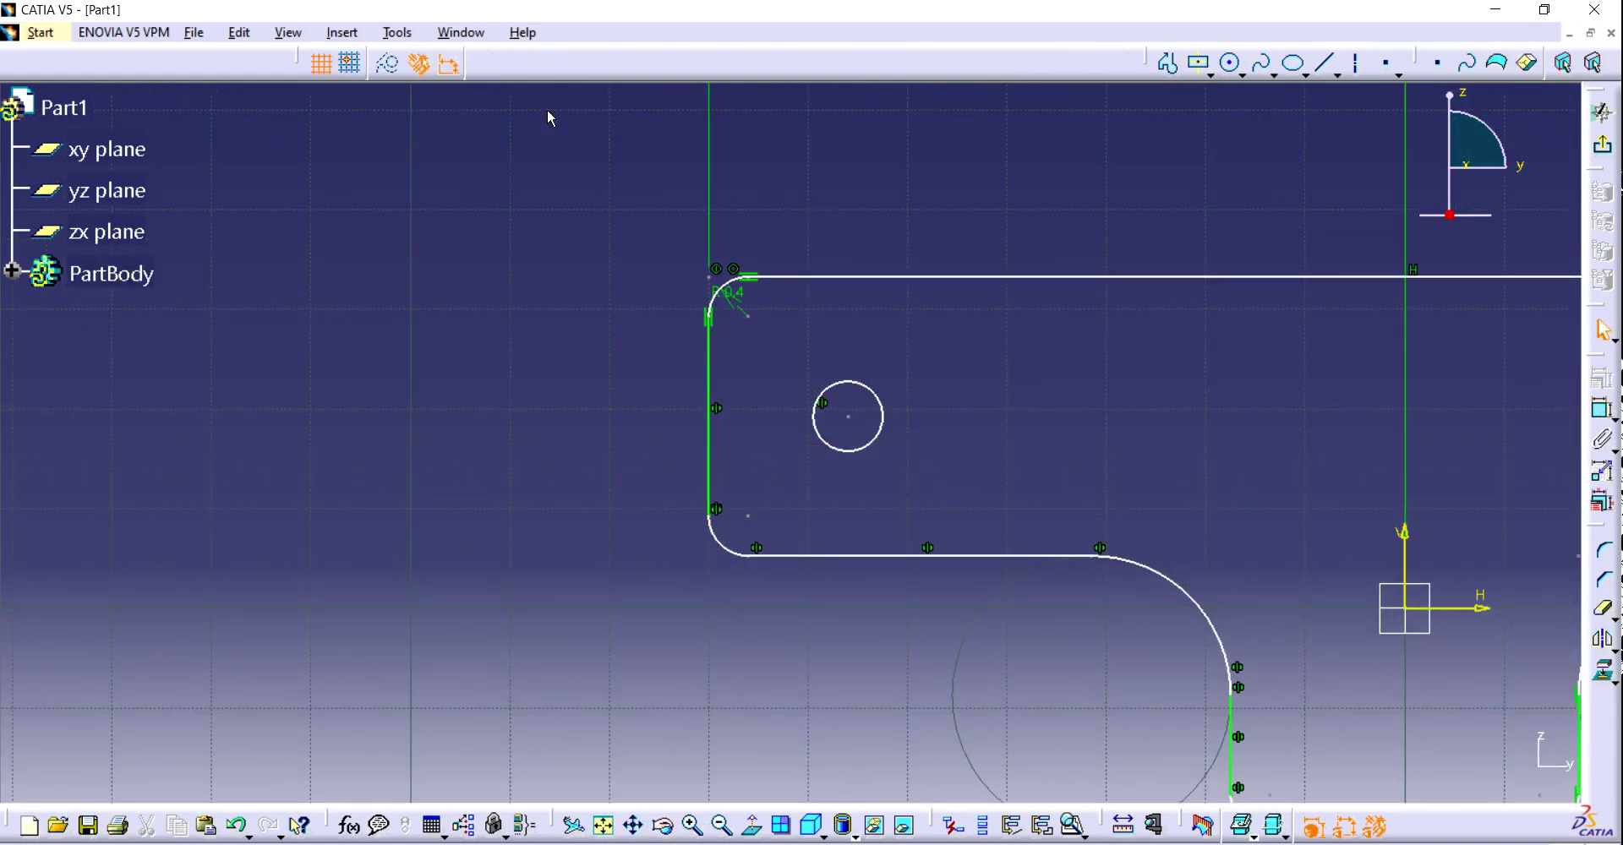
# Run a sketch analysis to check whether the profile and both hole circles are closed, then close the report
pyautogui.click(408, 33)
pyautogui.click(450, 350)
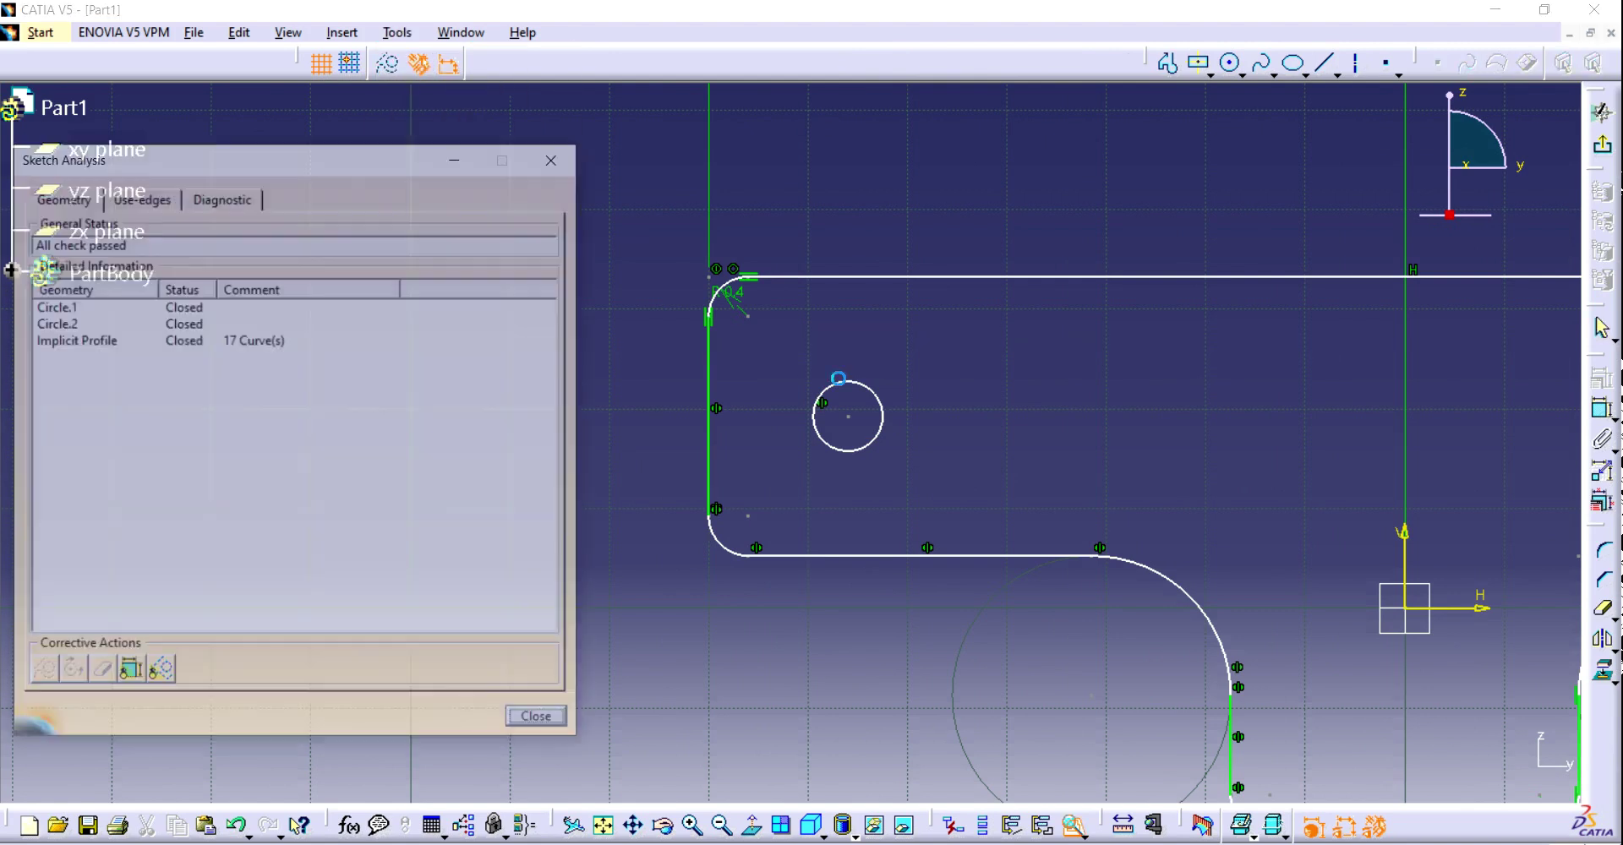
pyautogui.click(558, 155)
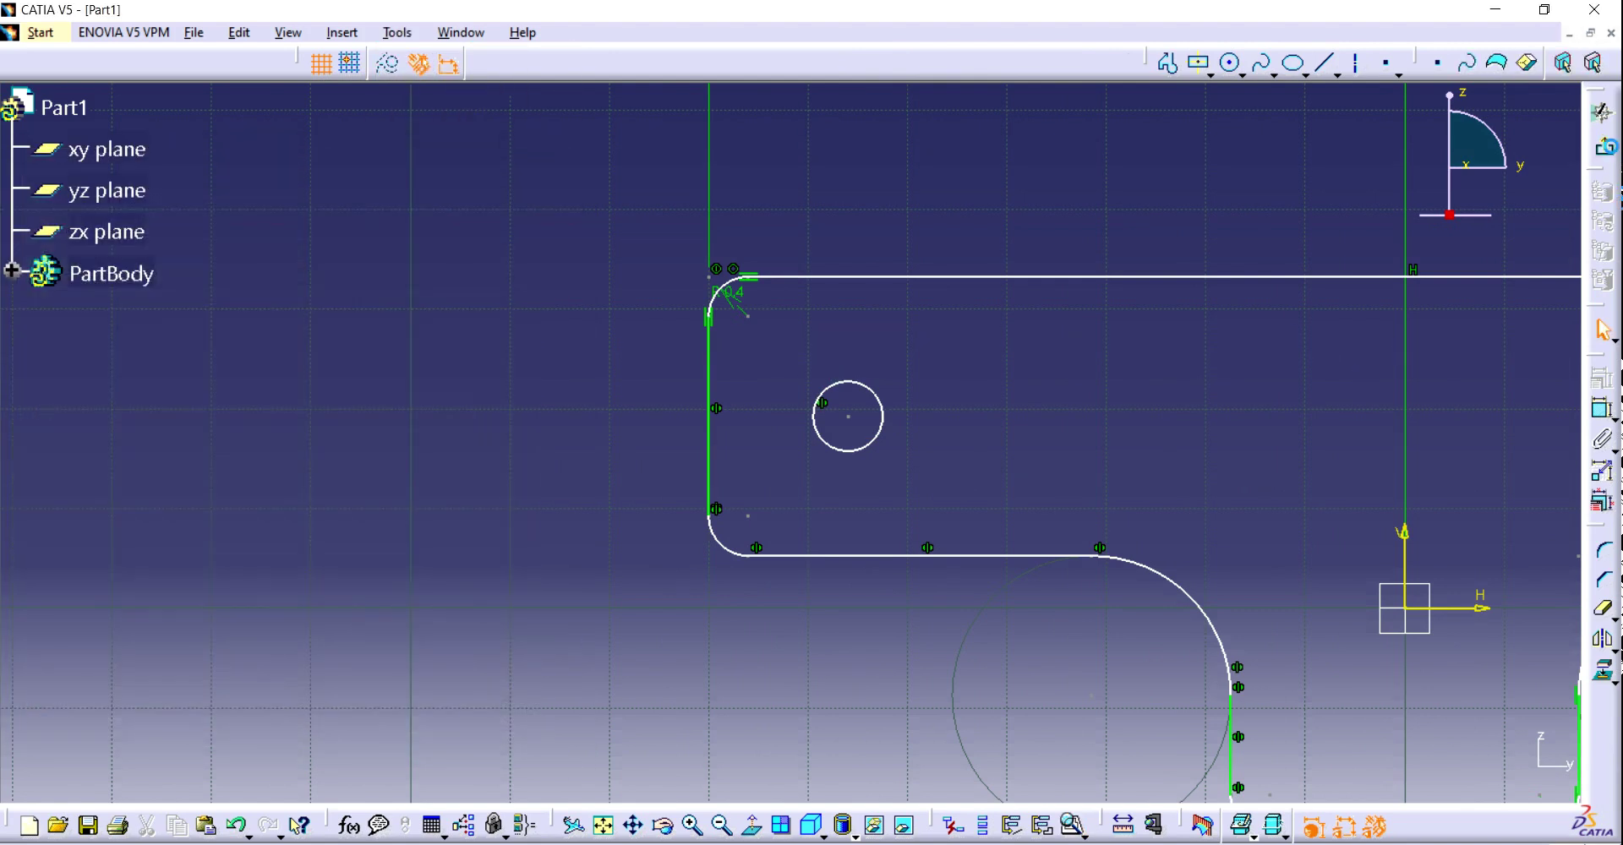
# Leave the sketch and pad the profile with its two holes to a length of 0.5 cm
pyautogui.click(1604, 150)
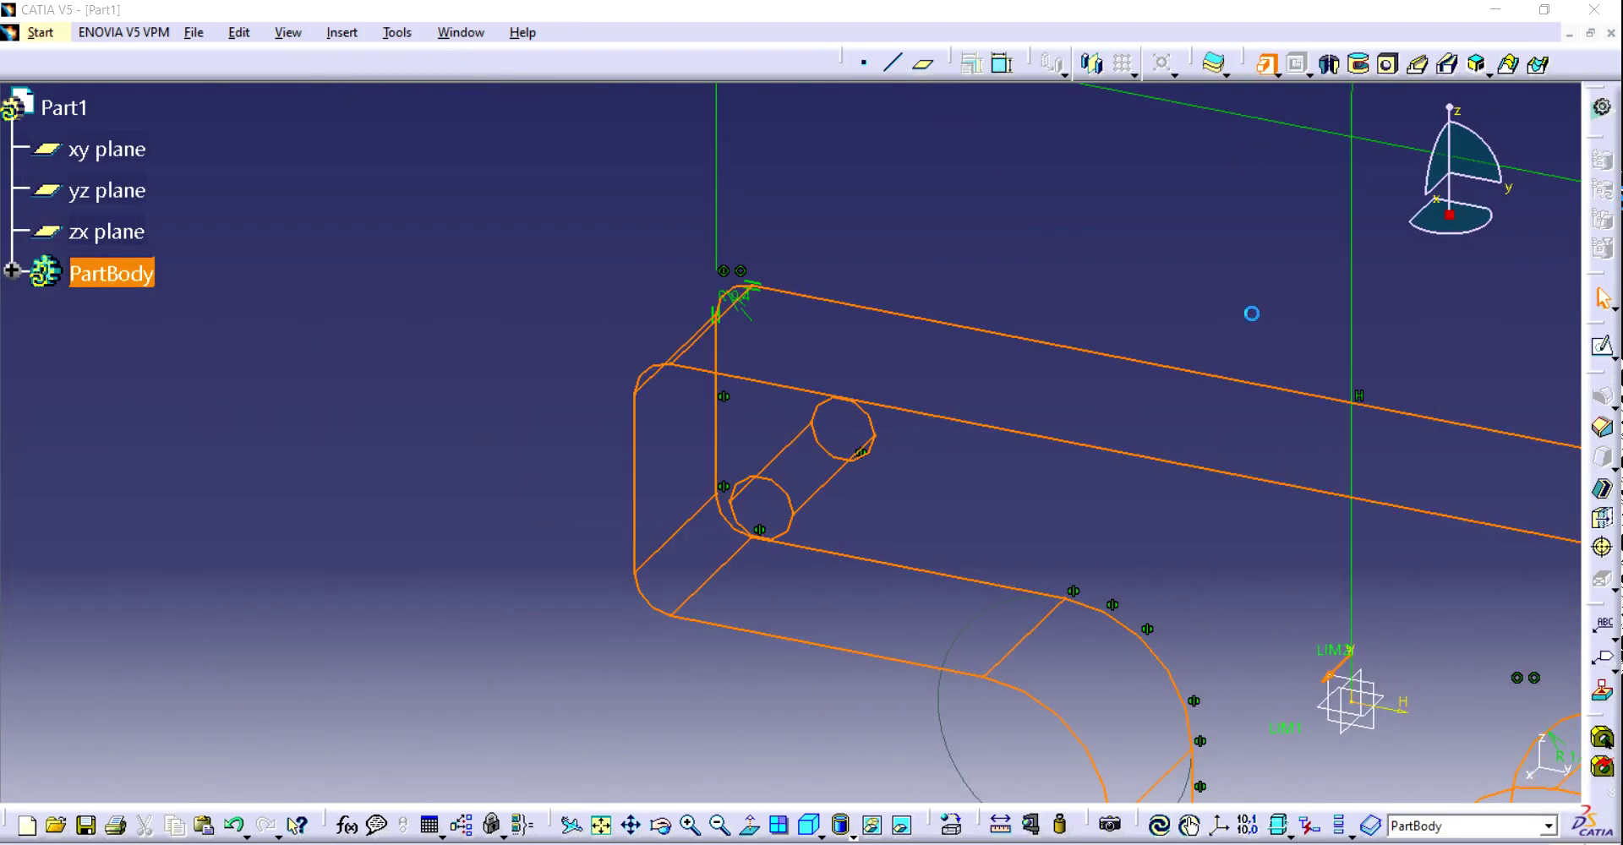
pyautogui.write('0.5')
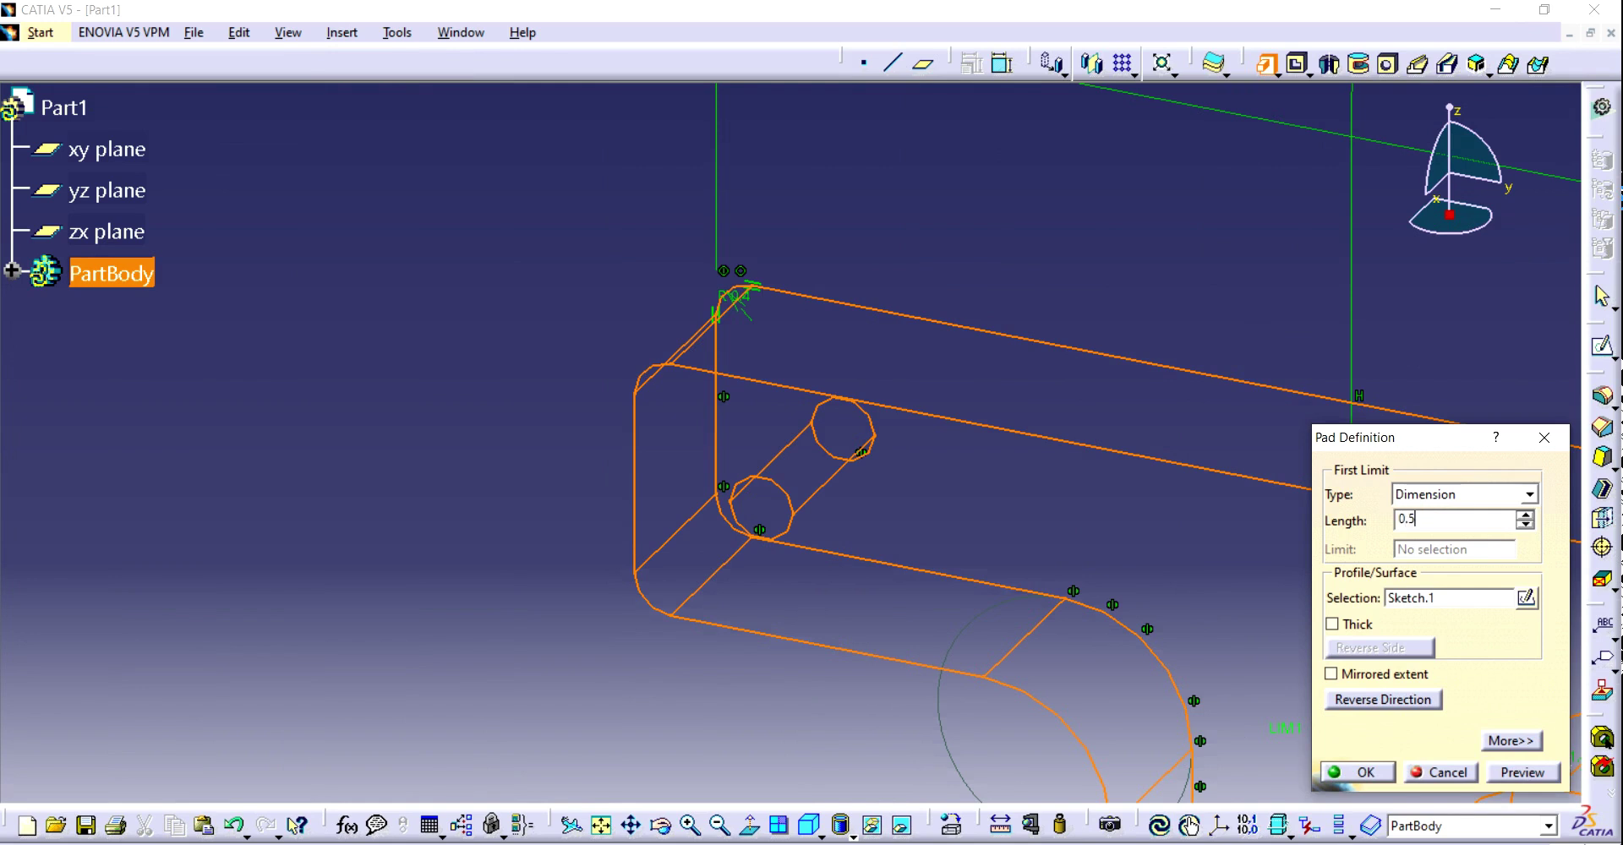
pyautogui.press('Return')
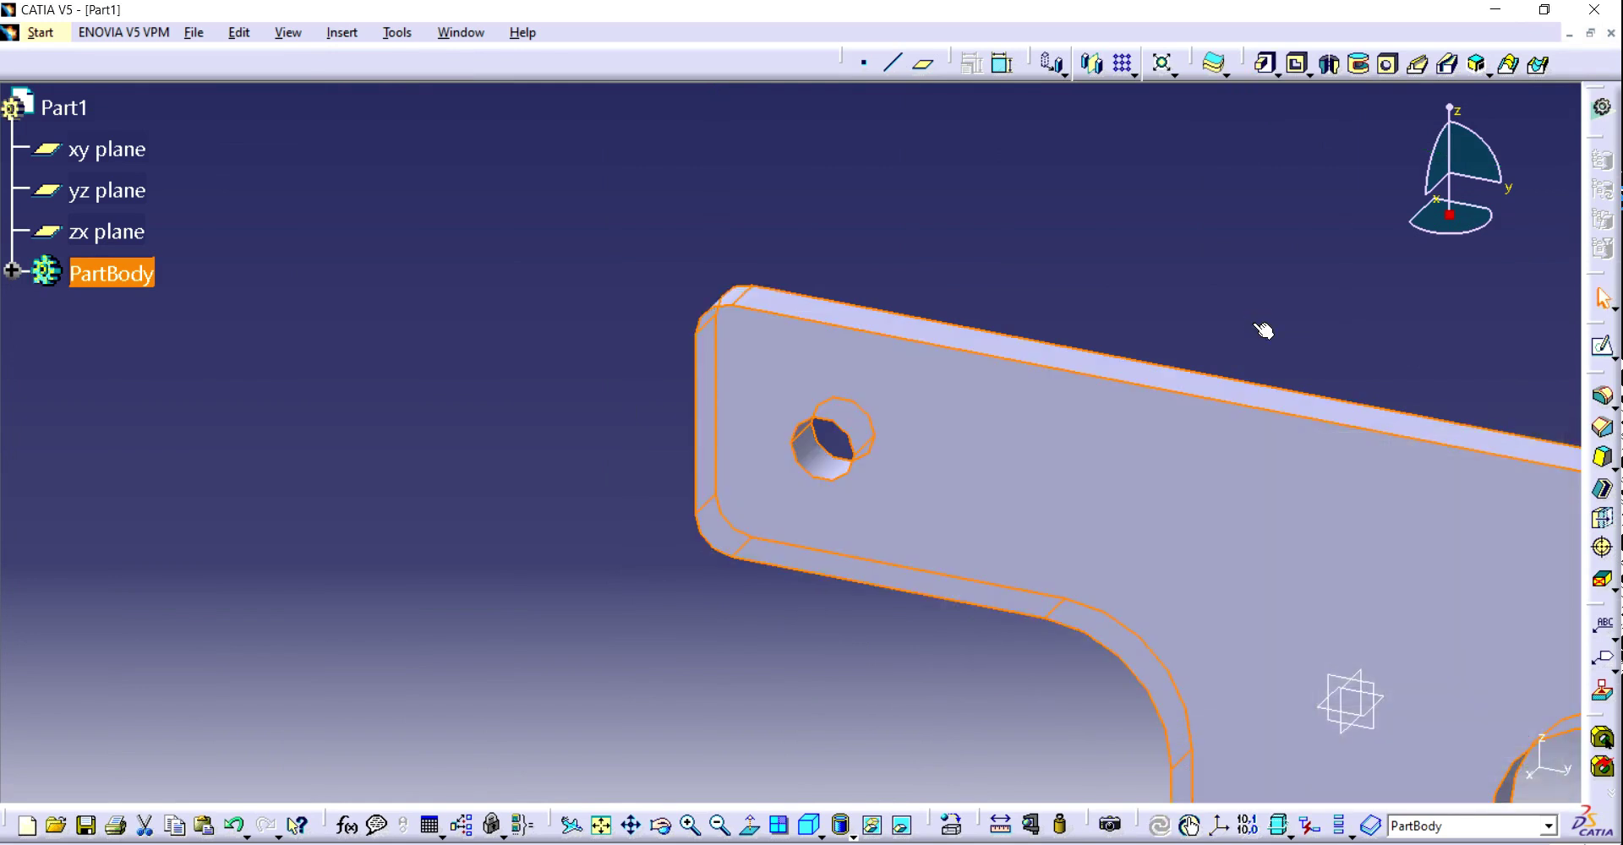
# Save the padded part as a CATPart named Part7 in the train folder
pyautogui.click(714, 825)
pyautogui.click(714, 825)
pyautogui.click(662, 827)
pyautogui.moveTo(913, 558); pyautogui.dragTo(653, 315)
pyautogui.click(194, 32)
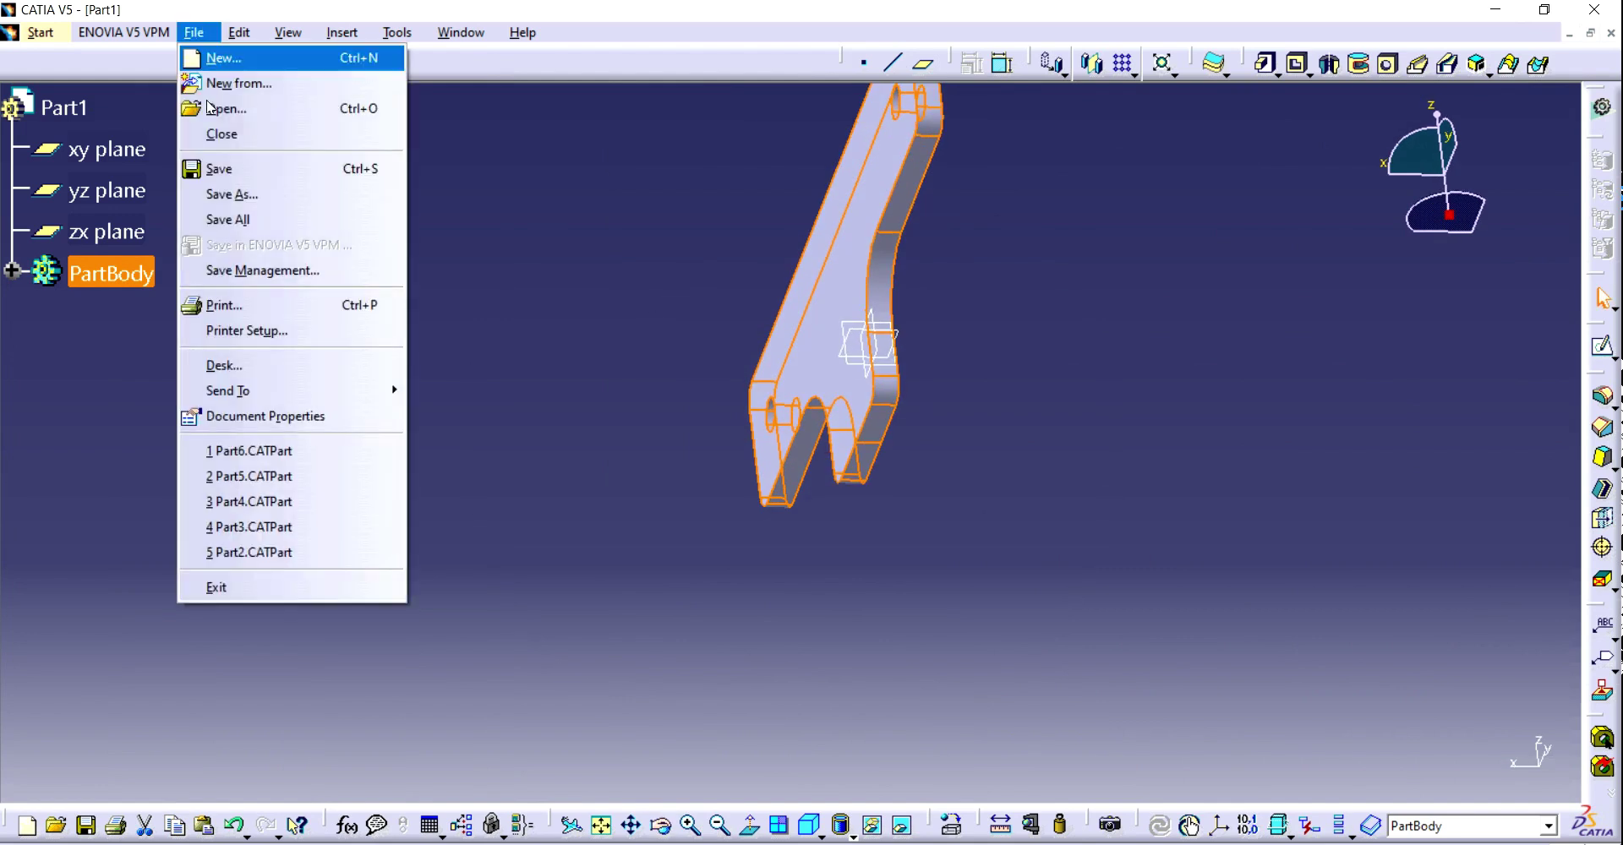
pyautogui.click(213, 195)
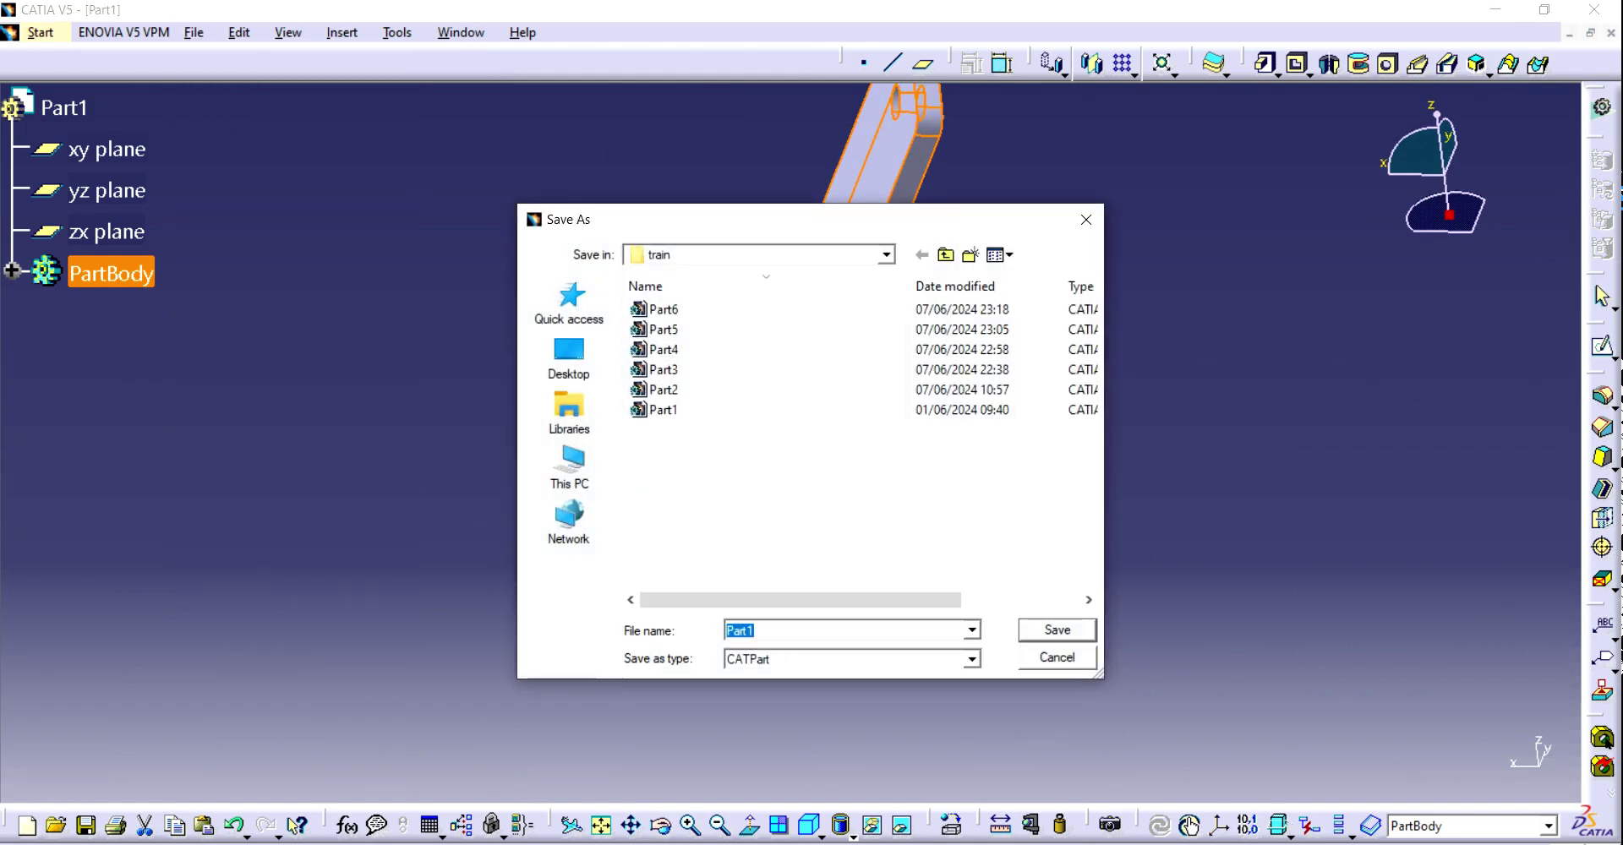
pyautogui.click(1294, 843)
pyautogui.rightClick(1260, 800)
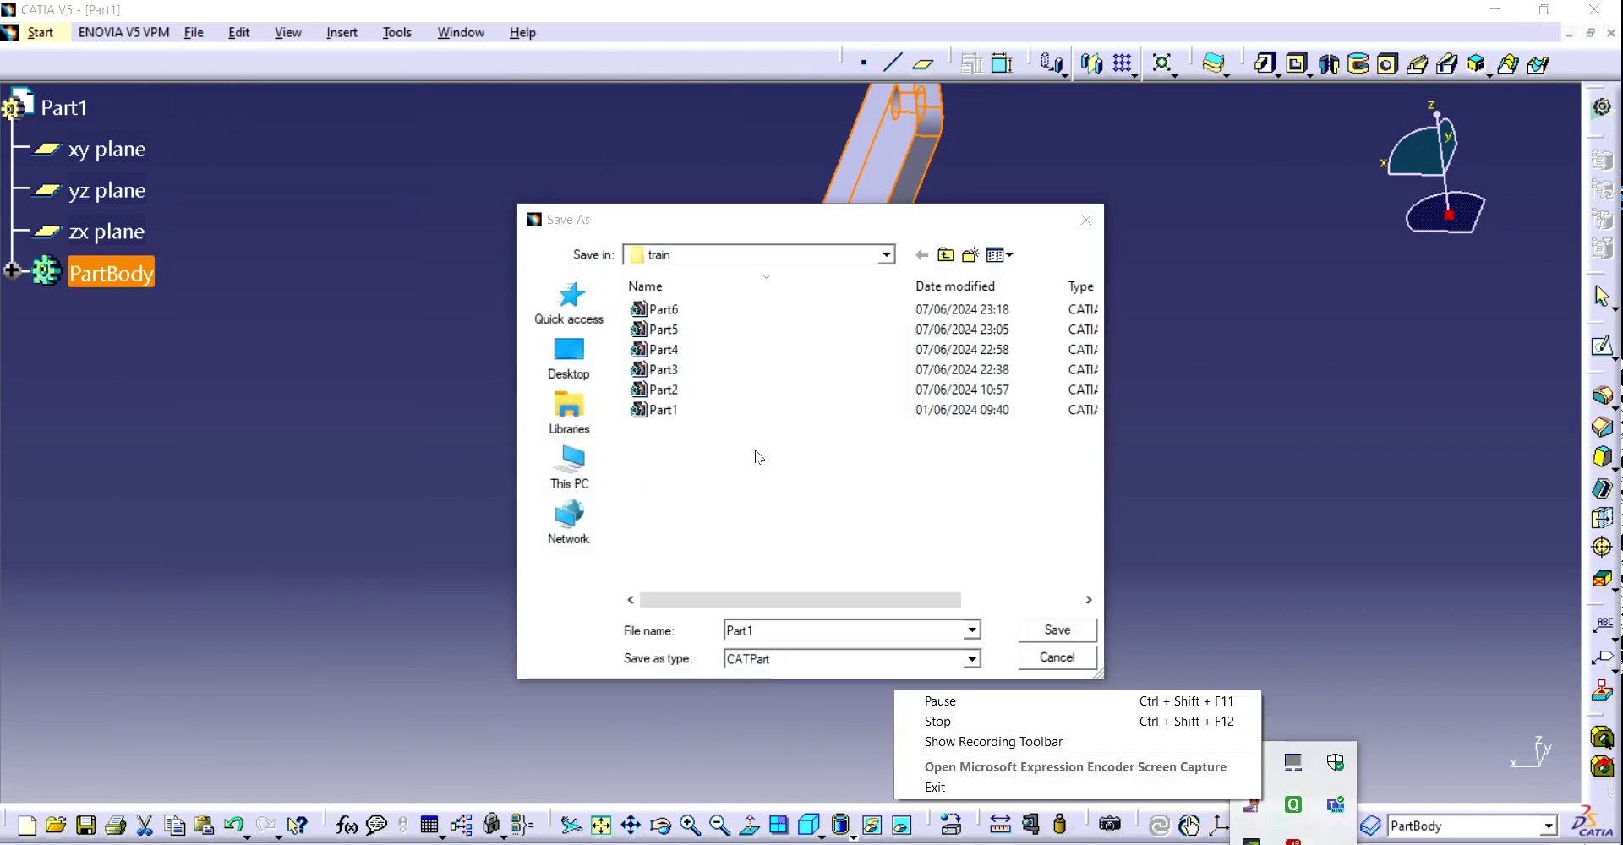
pyautogui.click(794, 581)
pyautogui.doubleClick(815, 632)
pyautogui.write('Part')
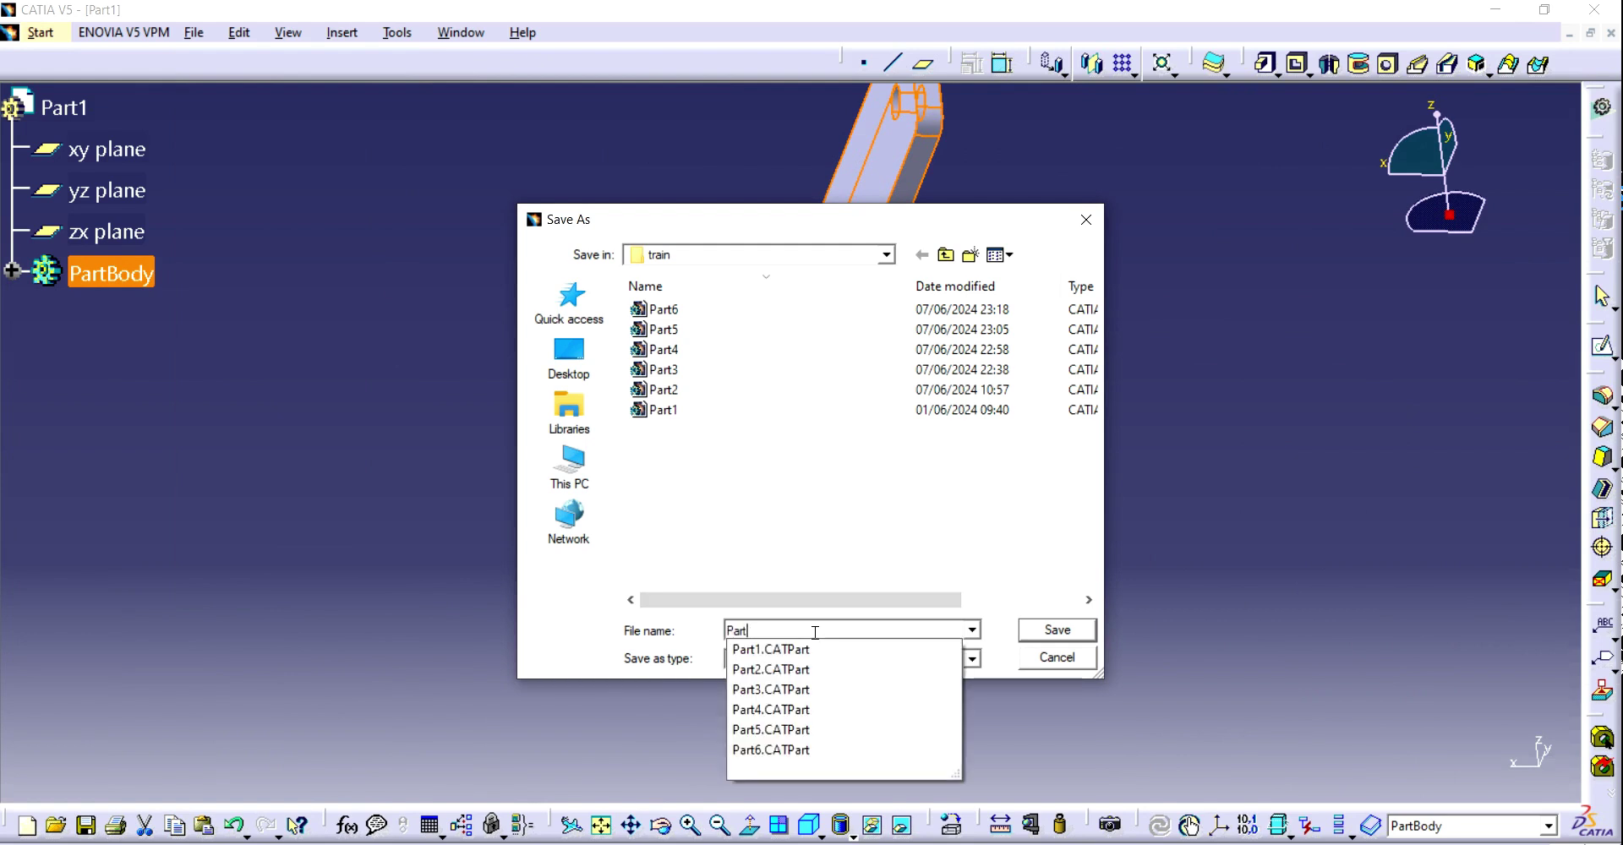
pyautogui.write('7')
pyautogui.press('Return')
pyautogui.click(1293, 841)
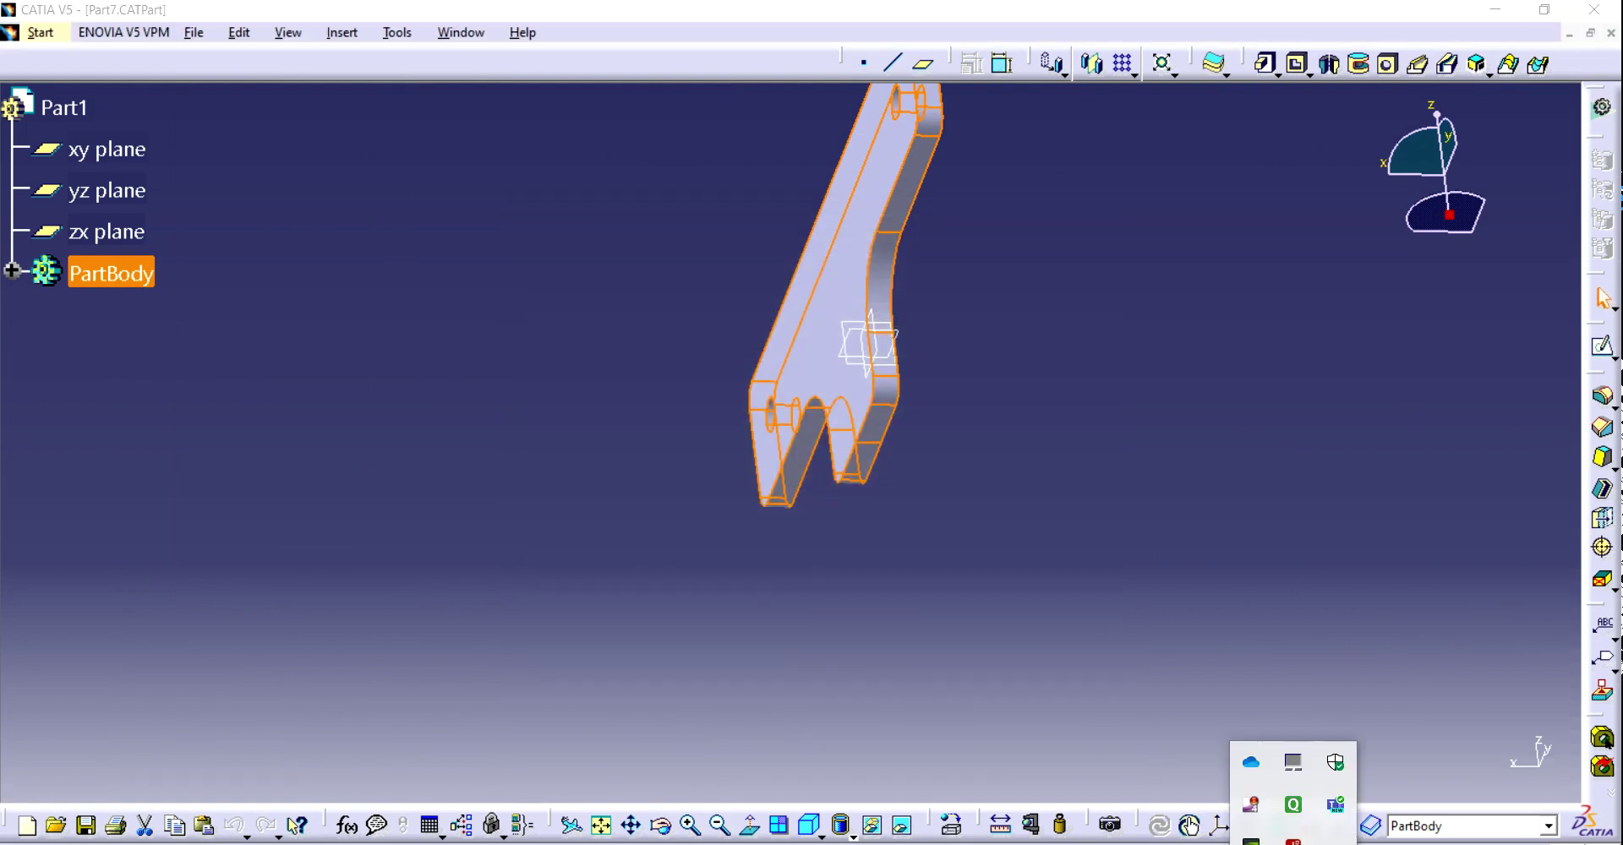
pyautogui.rightClick(1252, 805)
pyautogui.click(930, 723)
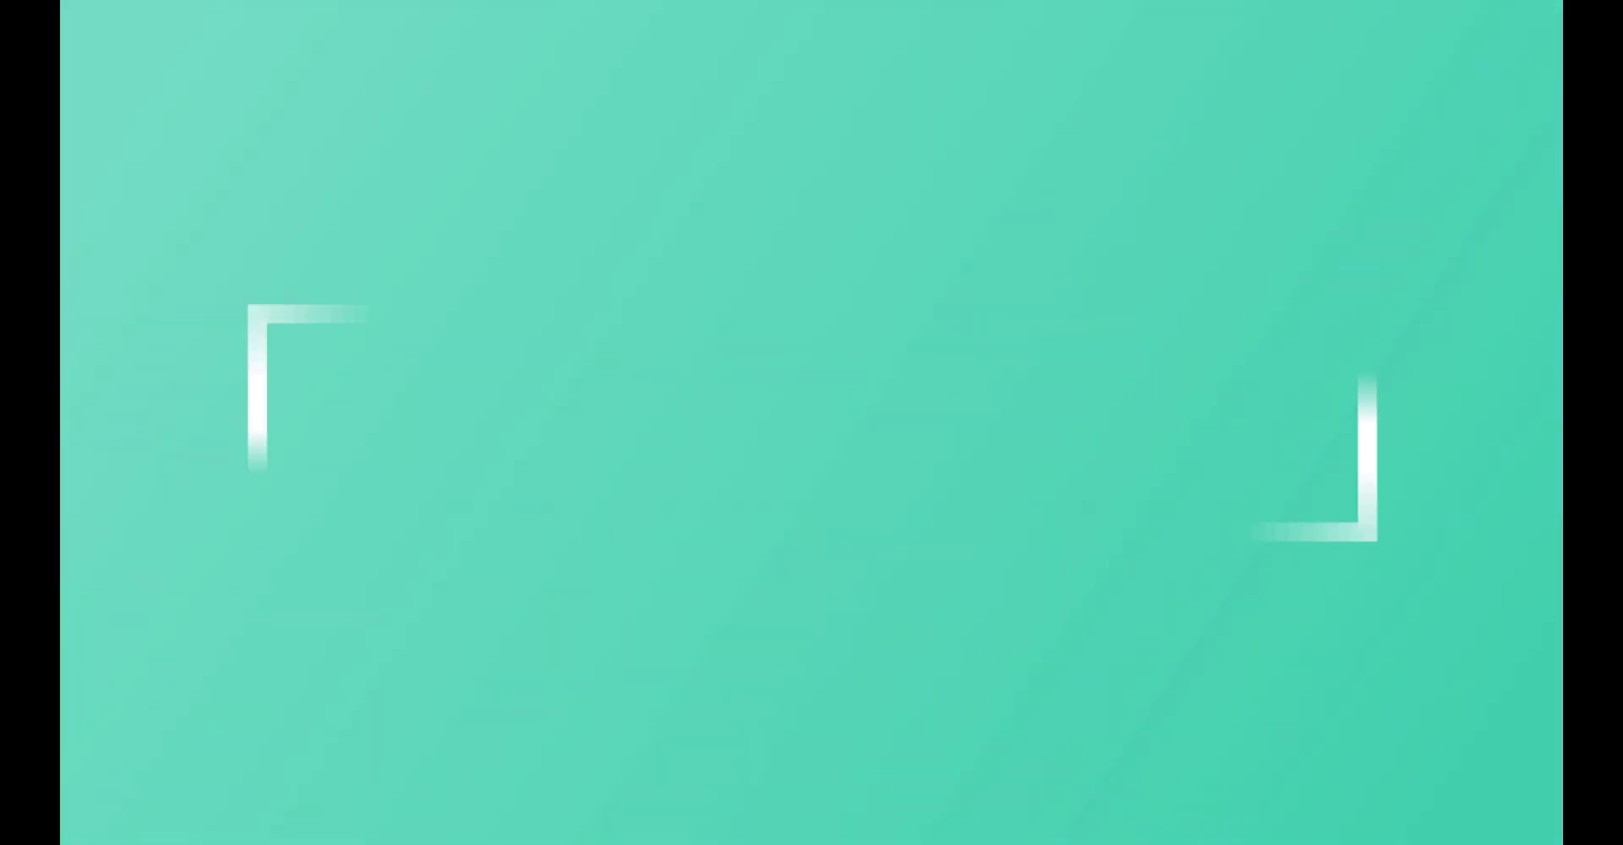